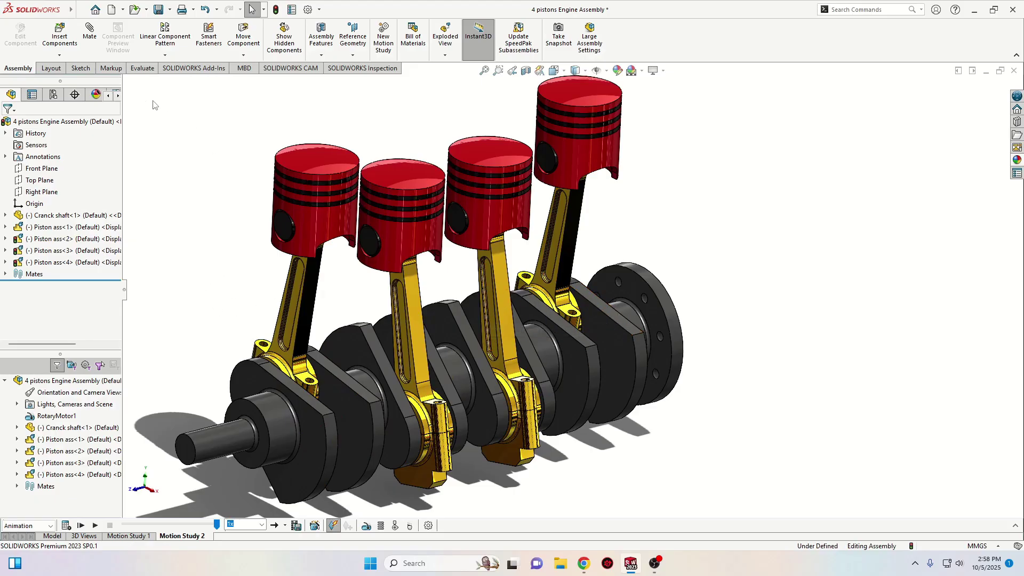
# Create a new assembly document and browse to the Desktop folder for the components to insert.
pyautogui.click(111, 9)
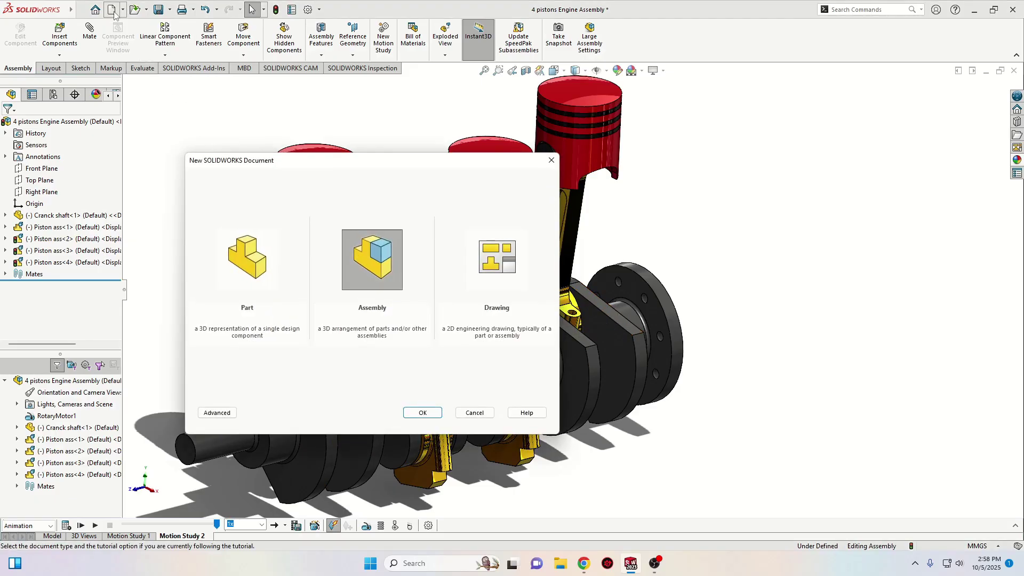
pyautogui.click(431, 418)
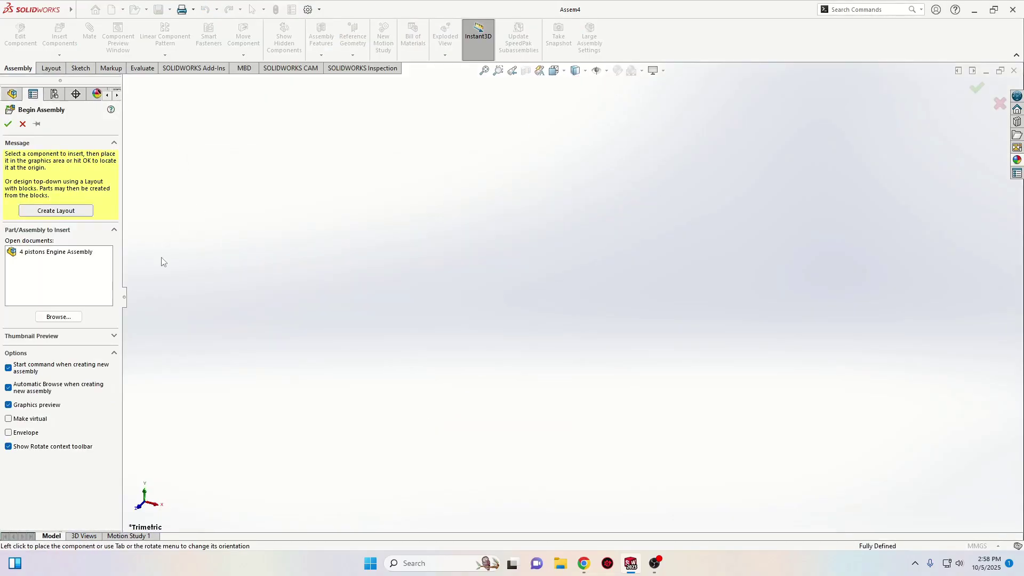
pyautogui.click(63, 318)
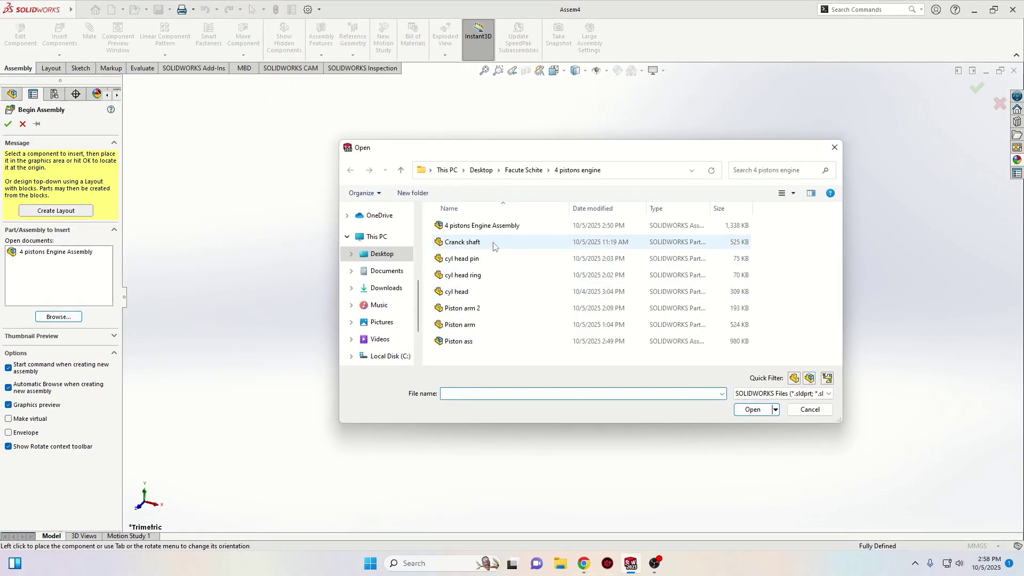
pyautogui.click(363, 234)
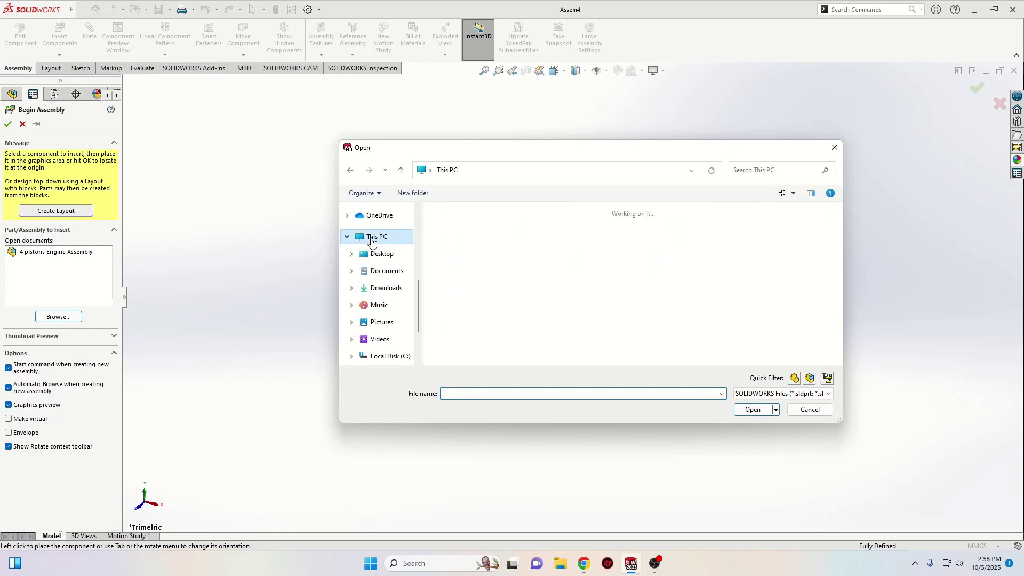
pyautogui.click(379, 256)
pyautogui.scroll(-5, 606, 289)
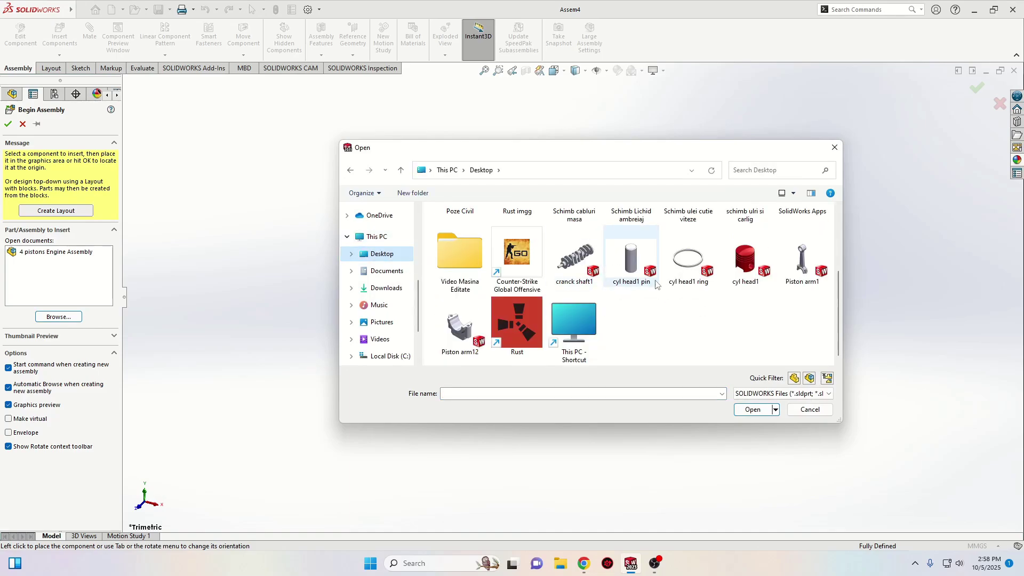
# Load cyl head1 pin, cyl head1 ring, cyl head1, Piston arm1 and Piston arm12 together for insertion into the assembly.
pyautogui.click(631, 258)
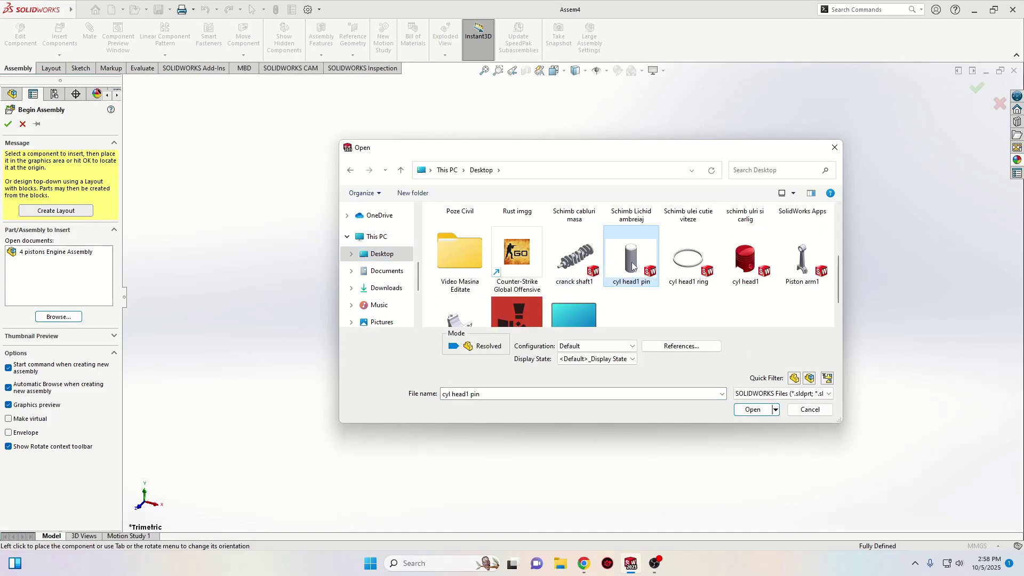
pyautogui.keyDown('ctrl'); pyautogui.click(688, 259); pyautogui.keyUp('ctrl')
pyautogui.keyDown('ctrl'); pyautogui.click(744, 259); pyautogui.keyUp('ctrl')
pyautogui.keyDown('ctrl'); pyautogui.click(802, 258); pyautogui.keyUp('ctrl')
pyautogui.keyDown('ctrl'); pyautogui.click(460, 320); pyautogui.keyUp('ctrl')
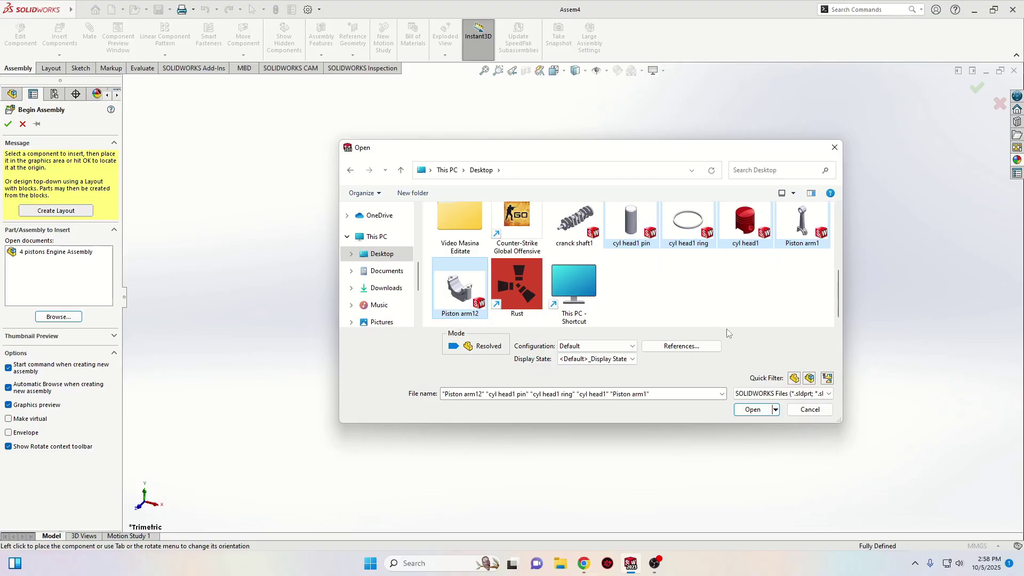
pyautogui.click(752, 409)
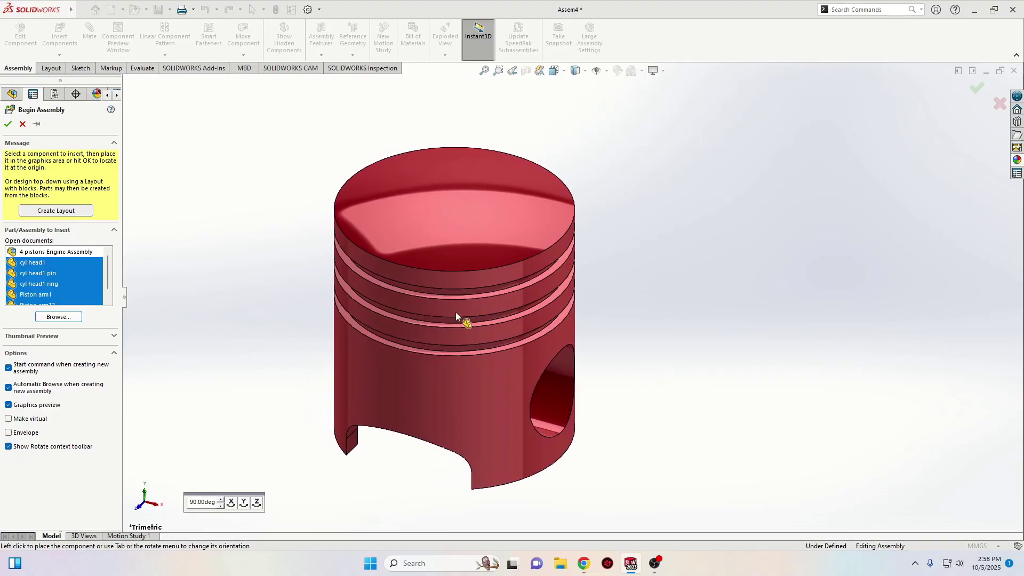
# Place the piston head, pin, ring, connecting arm and arm cap side by side as separate components.
pyautogui.click(467, 309)
pyautogui.click(491, 318)
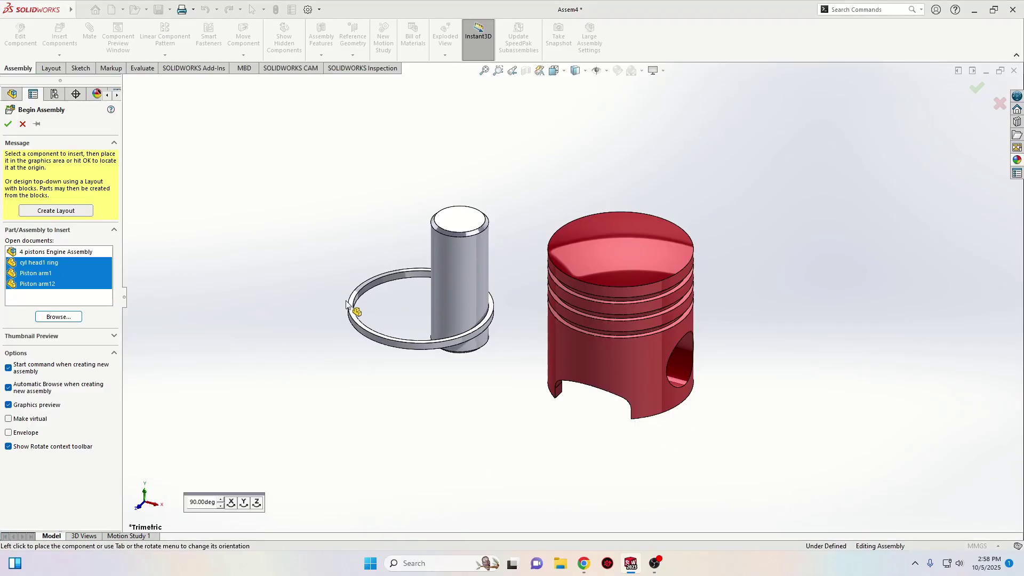
pyautogui.click(331, 290)
pyautogui.click(382, 374)
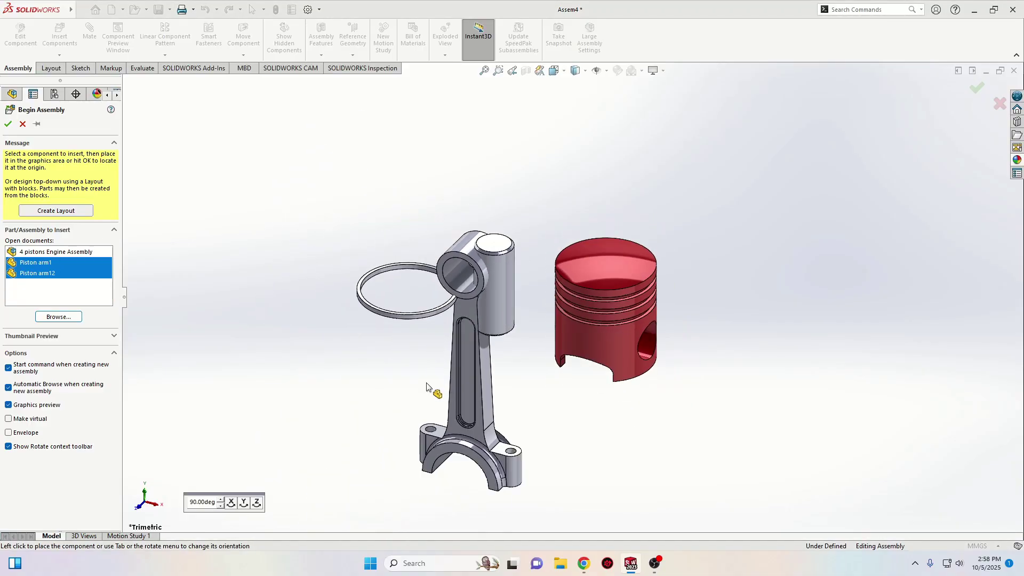
pyautogui.click(458, 396)
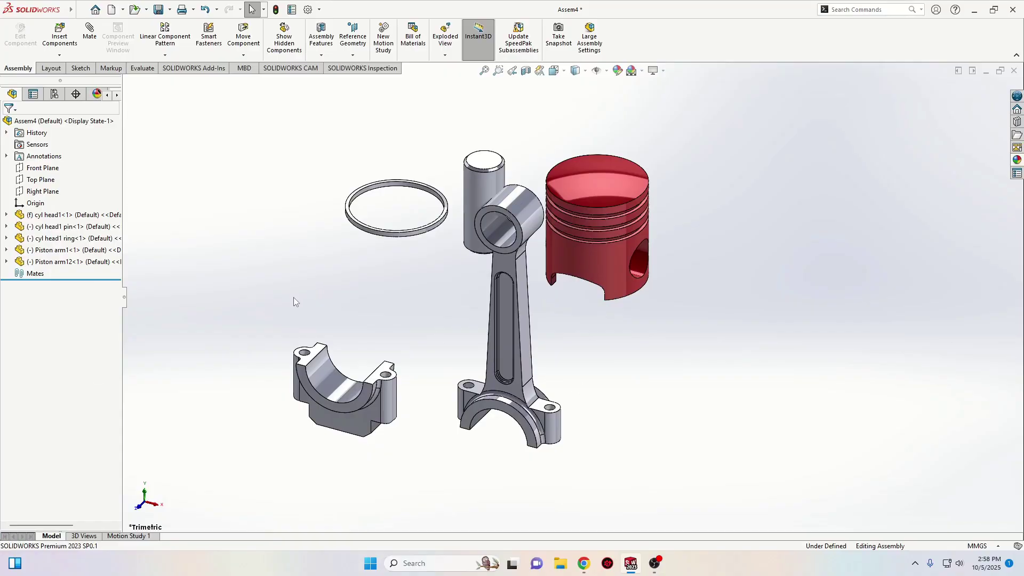
# Change the scene of the assembly to a plain white background.
pyautogui.click(642, 71)
pyautogui.click(659, 98)
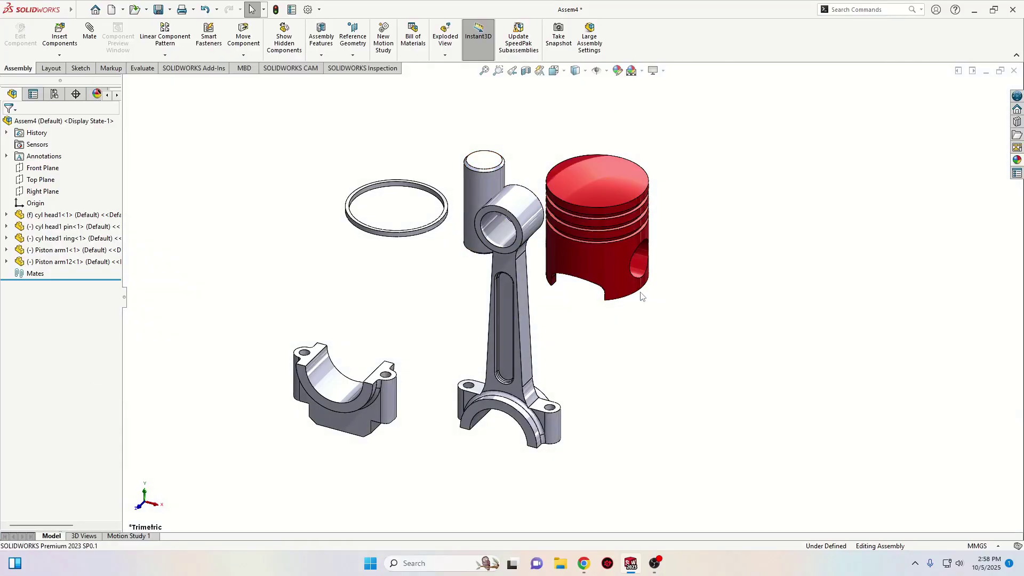
# Add a concentric mate between the bore of the connecting arm's small end and the piston head's pin hole.
pyautogui.scroll(-3, 635, 295)
pyautogui.scroll(2, 635, 295)
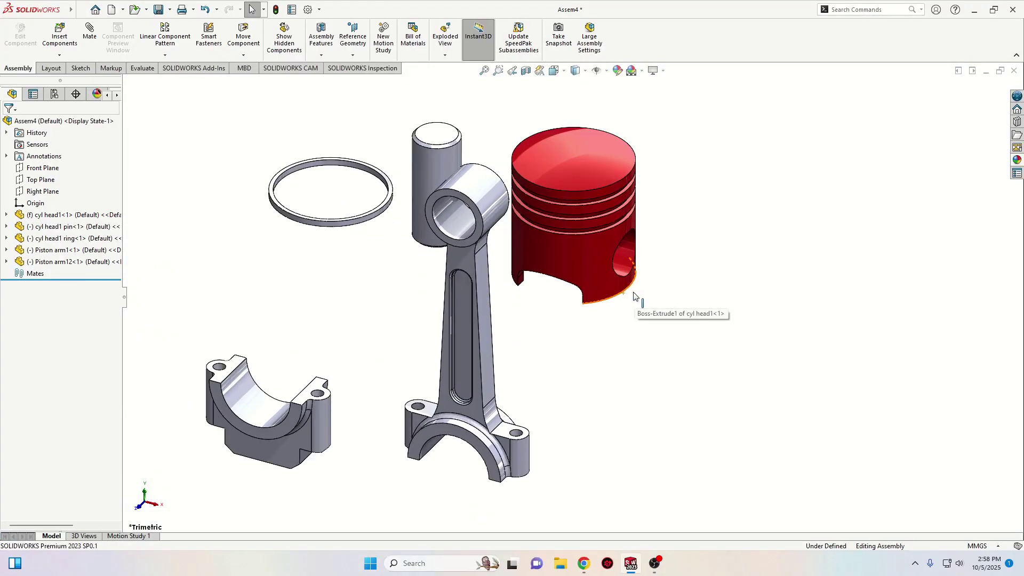
pyautogui.click(462, 228)
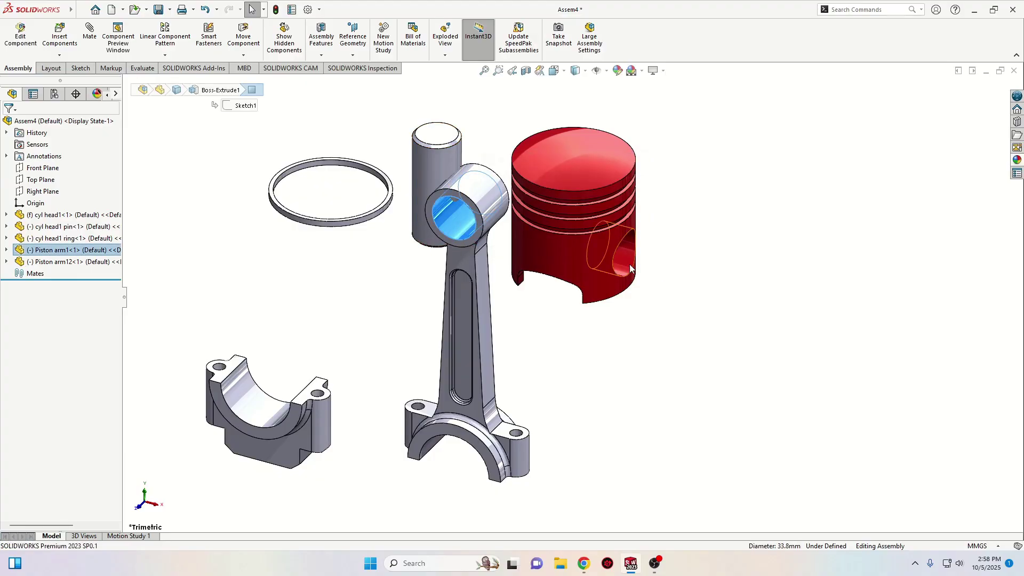
pyautogui.keyDown('ctrl'); pyautogui.click(624, 261); pyautogui.keyUp('ctrl')
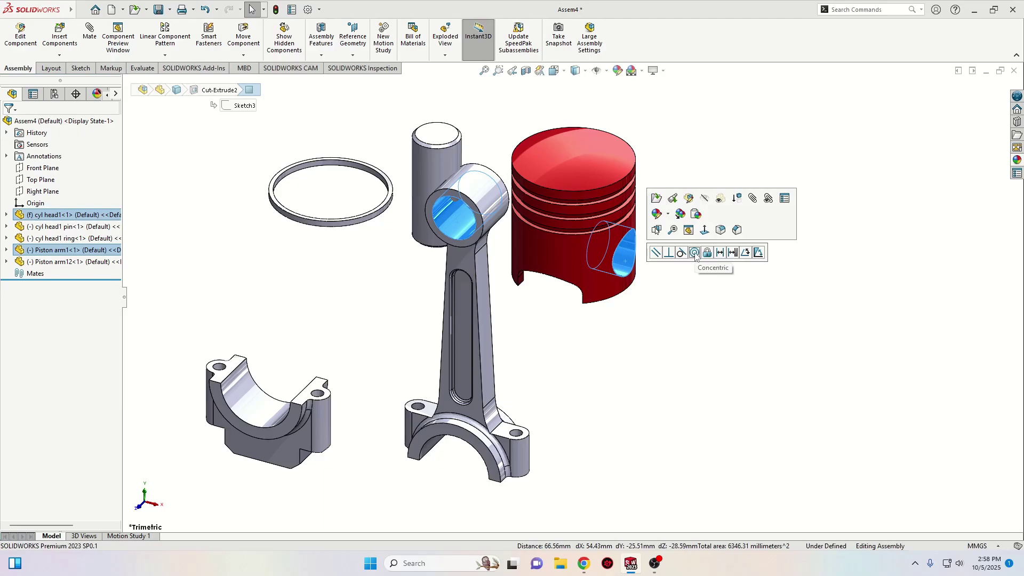
pyautogui.click(694, 253)
pyautogui.click(695, 255)
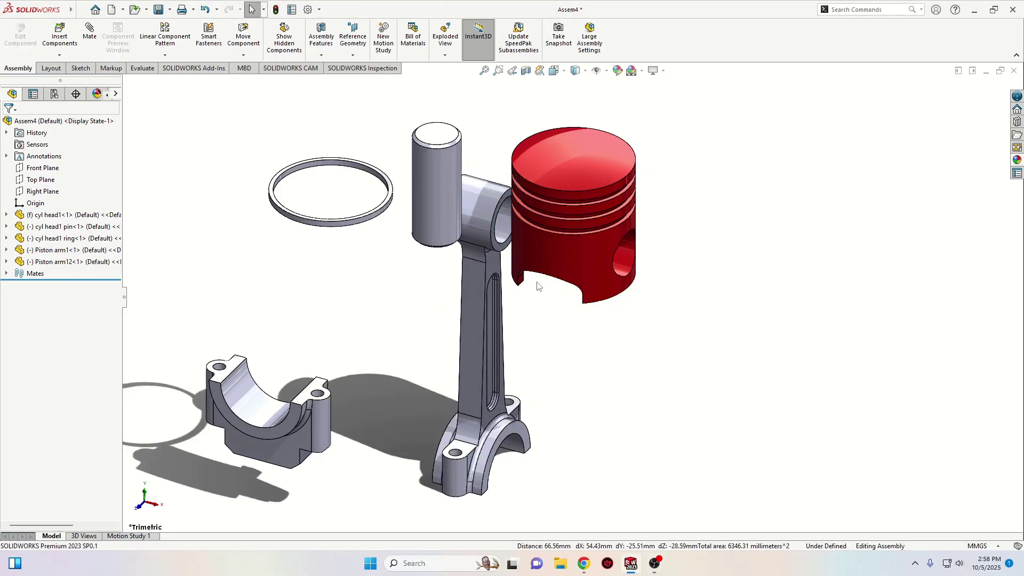
# Add a coincident mate between the end face of the arm's small end and the matching inner face of the piston head.
pyautogui.scroll(-2, 537, 288)
pyautogui.click(494, 244)
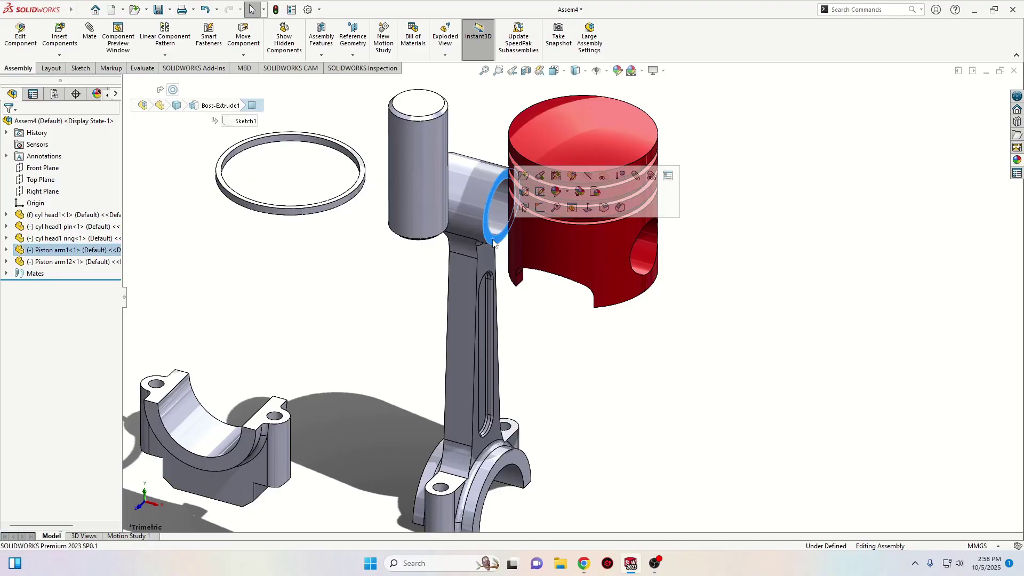
pyautogui.moveTo(612, 322); pyautogui.dragTo(555, 320, button='middle')
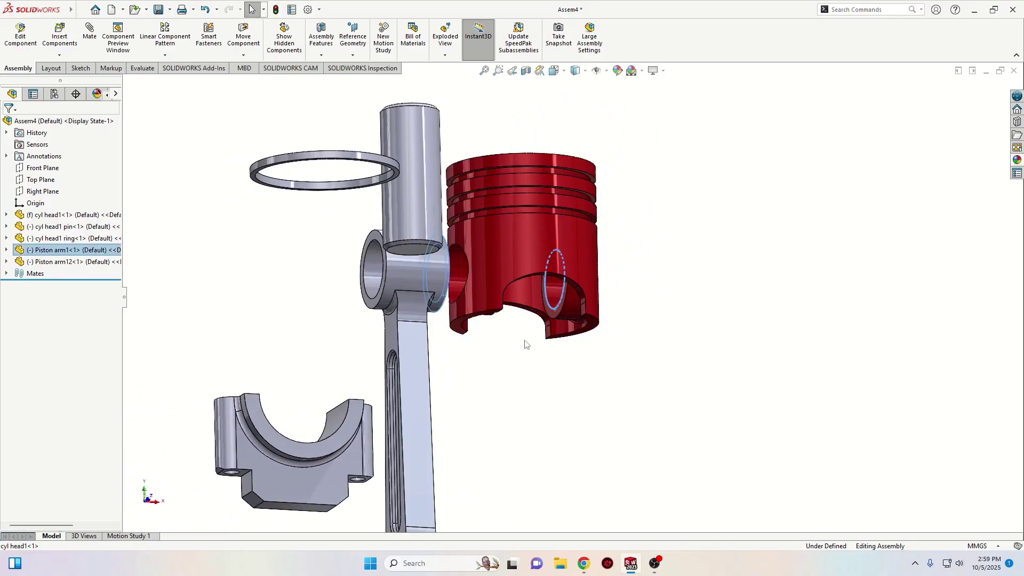
pyautogui.click(517, 356)
pyautogui.click(552, 316)
pyautogui.moveTo(523, 350); pyautogui.dragTo(406, 322, button='middle')
pyautogui.keyDown('ctrl'); pyautogui.click(403, 319); pyautogui.keyUp('ctrl')
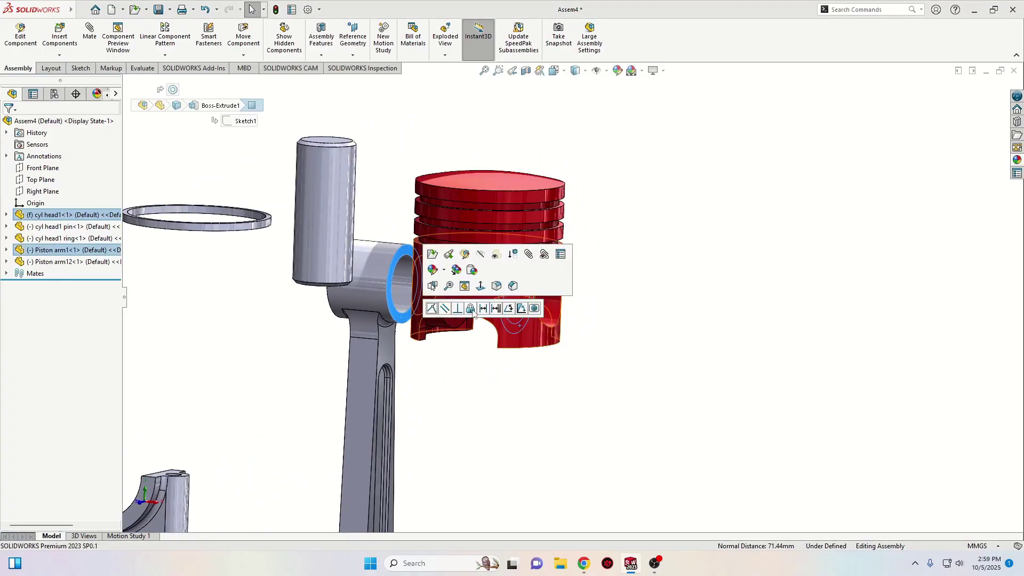
pyautogui.click(432, 309)
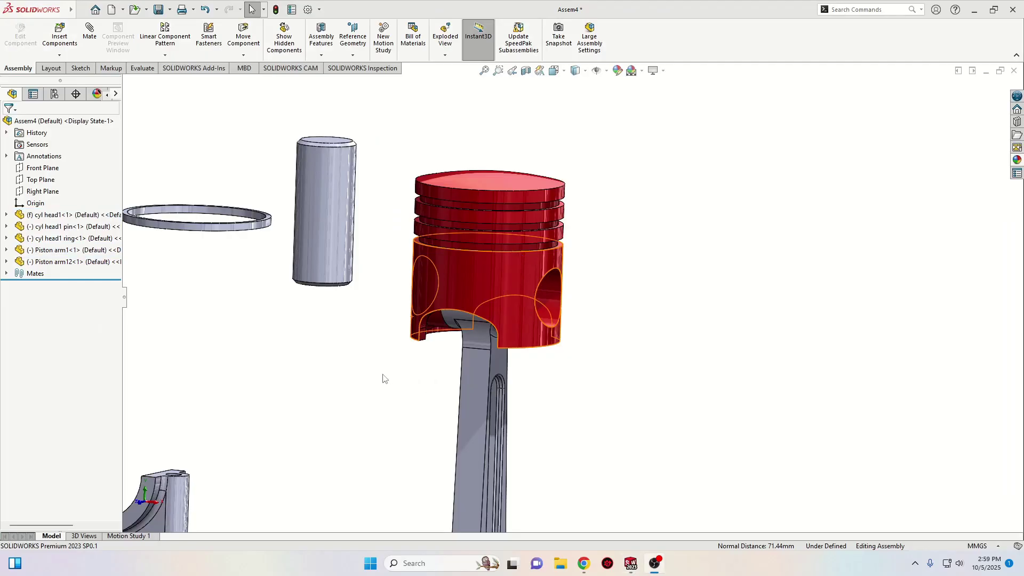
# Add a concentric mate between the pin's cylindrical face and the piston head's pin hole.
pyautogui.scroll(6, 387, 376)
pyautogui.click(458, 269)
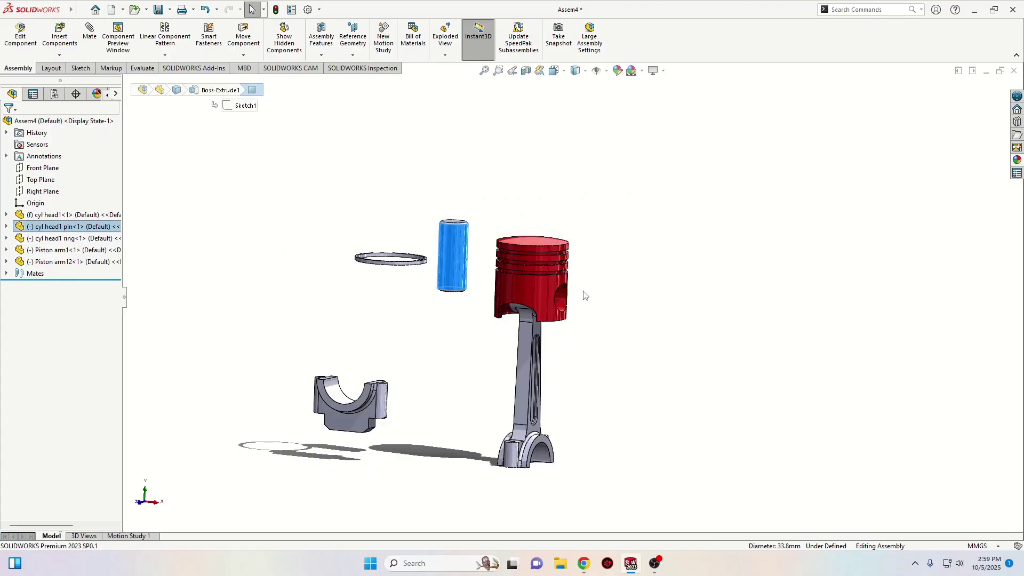
pyautogui.scroll(-5, 584, 294)
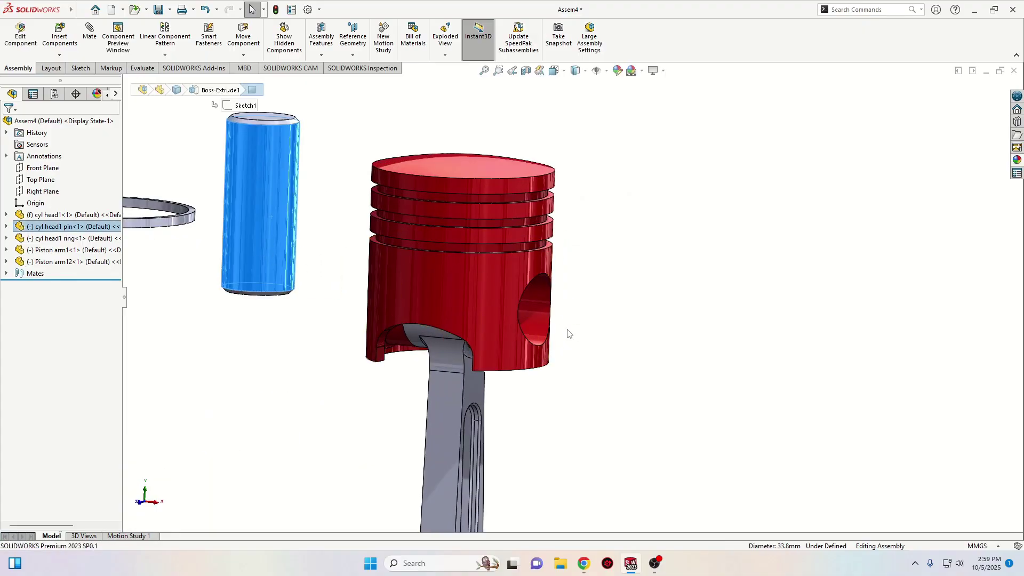
pyautogui.keyDown('ctrl'); pyautogui.click(532, 325); pyautogui.keyUp('ctrl')
pyautogui.click(602, 314)
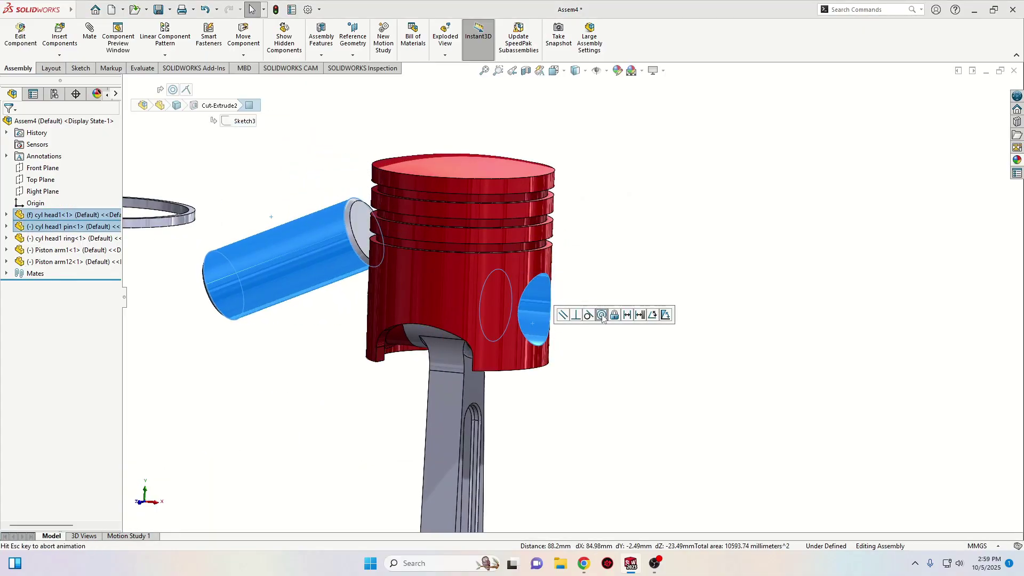
# Centre the pin on the connecting arm with a width mate between the pin's two end faces and the arm's two opposite side faces.
pyautogui.scroll(3, 381, 355)
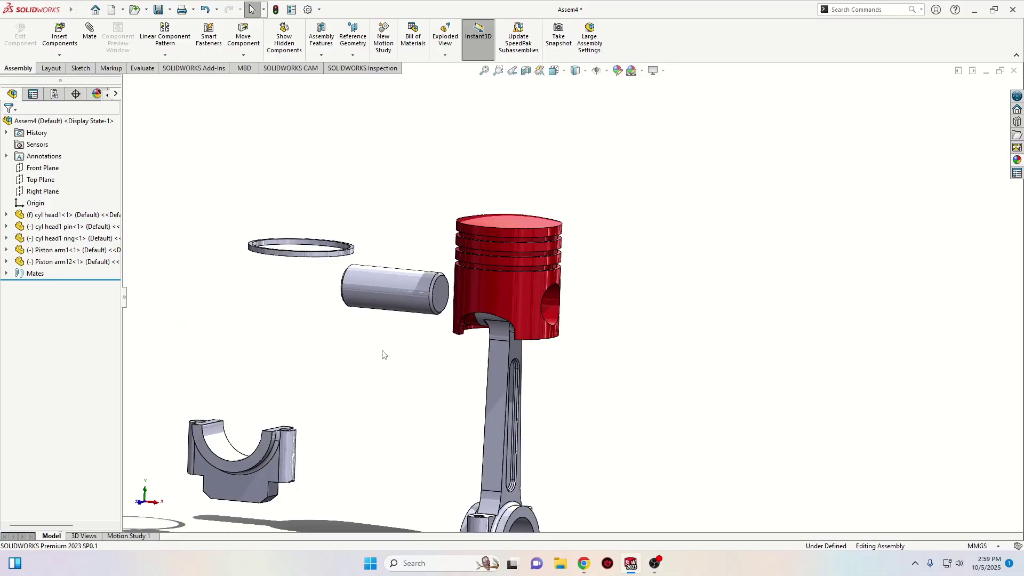
pyautogui.click(439, 299)
pyautogui.moveTo(439, 298)
pyautogui.mouseDown(button='middle')
pyautogui.moveTo(400, 350)
pyautogui.moveTo(411, 362)
pyautogui.mouseUp(button='middle')
pyautogui.click(321, 287)
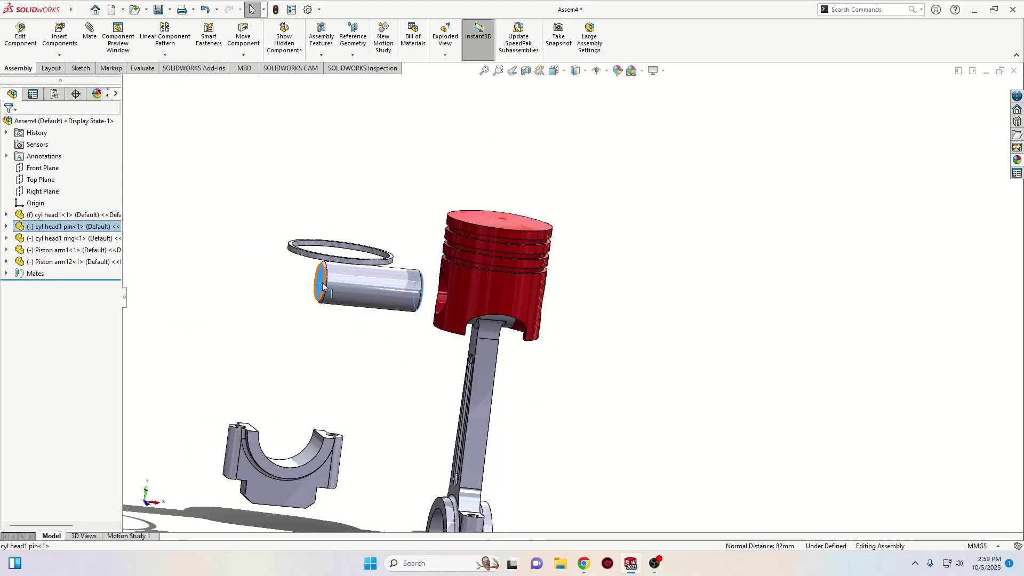
pyautogui.scroll(-4, 538, 398)
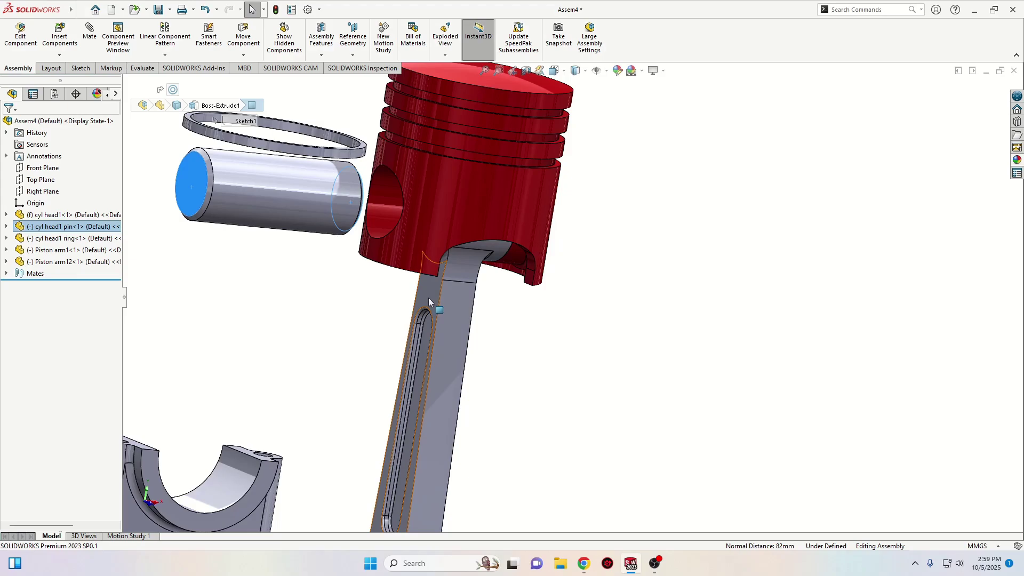
pyautogui.keyDown('ctrl'); pyautogui.click(427, 301); pyautogui.keyUp('ctrl')
pyautogui.moveTo(442, 375); pyautogui.dragTo(482, 293, button='middle')
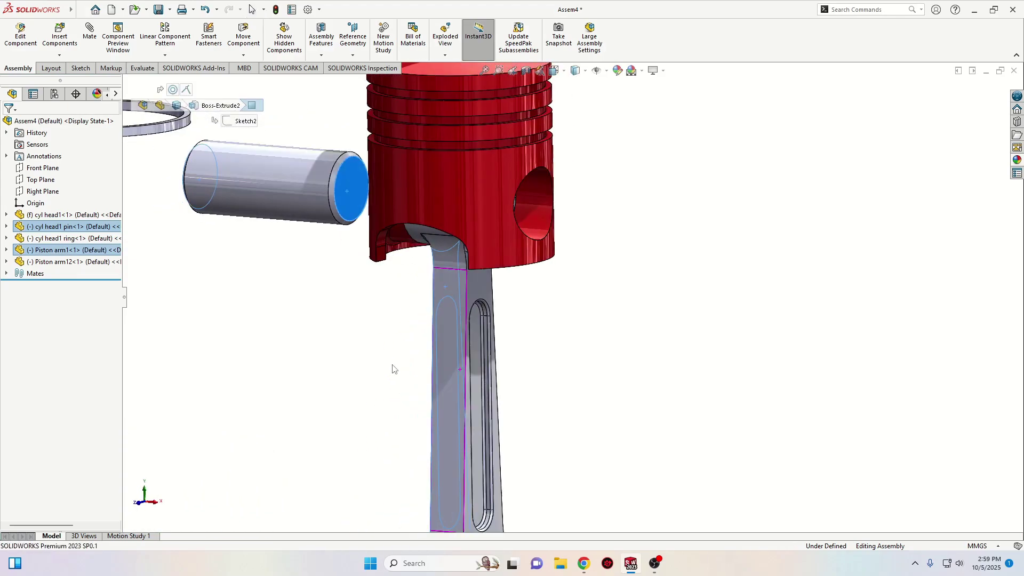
pyautogui.keyDown('ctrl'); pyautogui.click(482, 292); pyautogui.keyUp('ctrl')
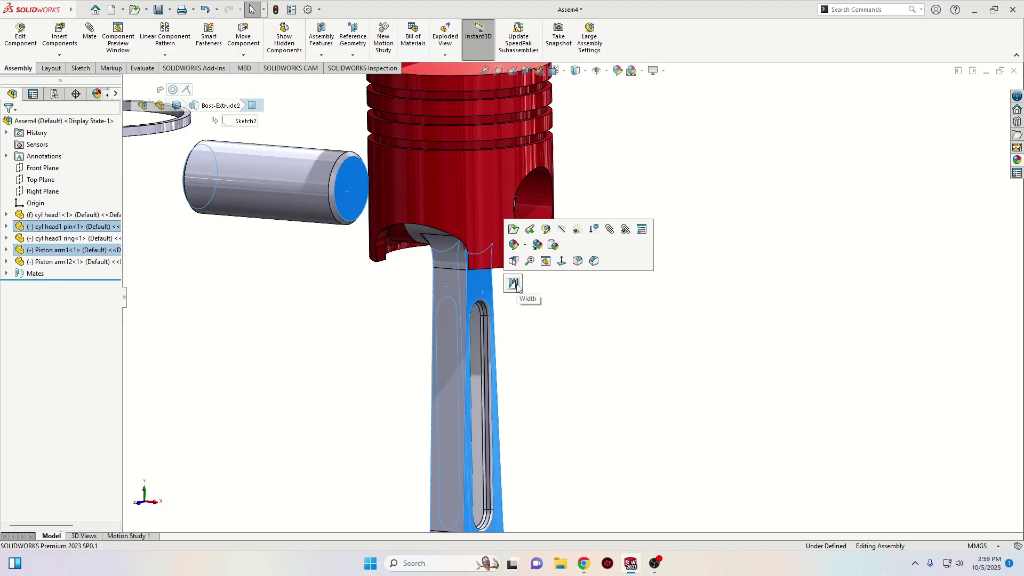
pyautogui.click(513, 284)
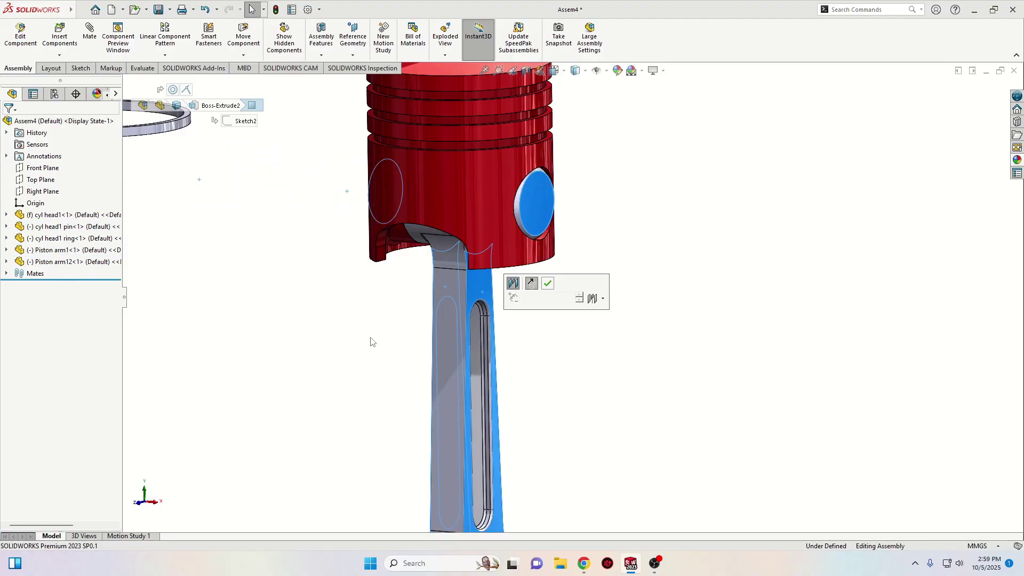
pyautogui.click(548, 283)
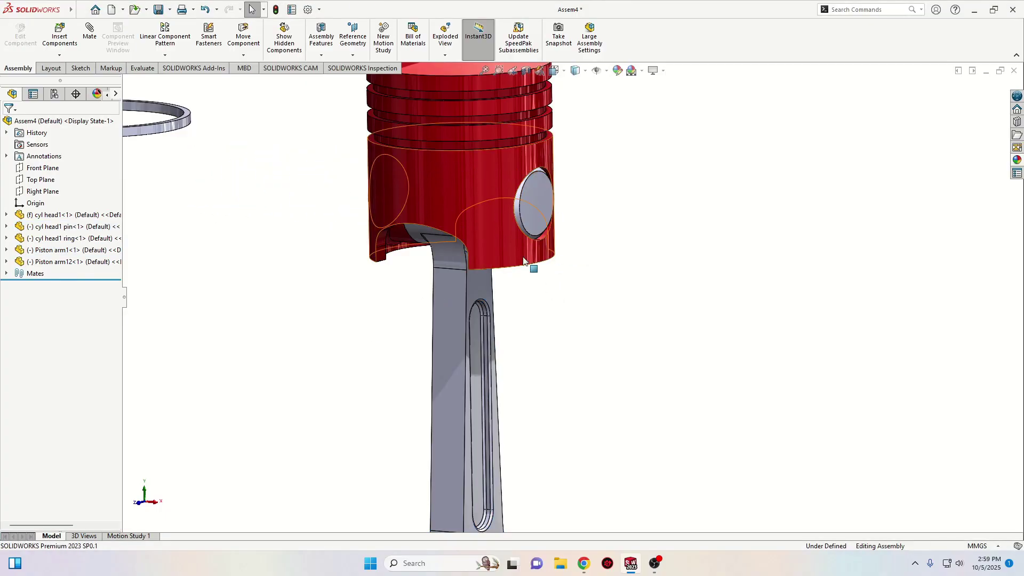
# Add a concentric mate between the ring's inner face and the cylindrical face at the top of the piston head.
pyautogui.moveTo(533, 266); pyautogui.dragTo(586, 315, button='middle')
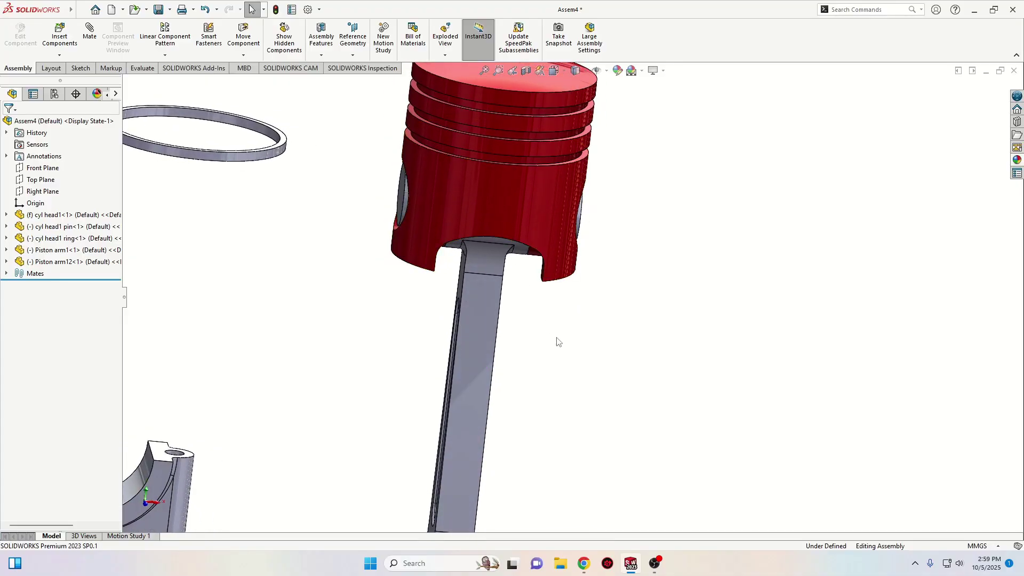
pyautogui.scroll(5, 558, 341)
pyautogui.scroll(-5, 511, 200)
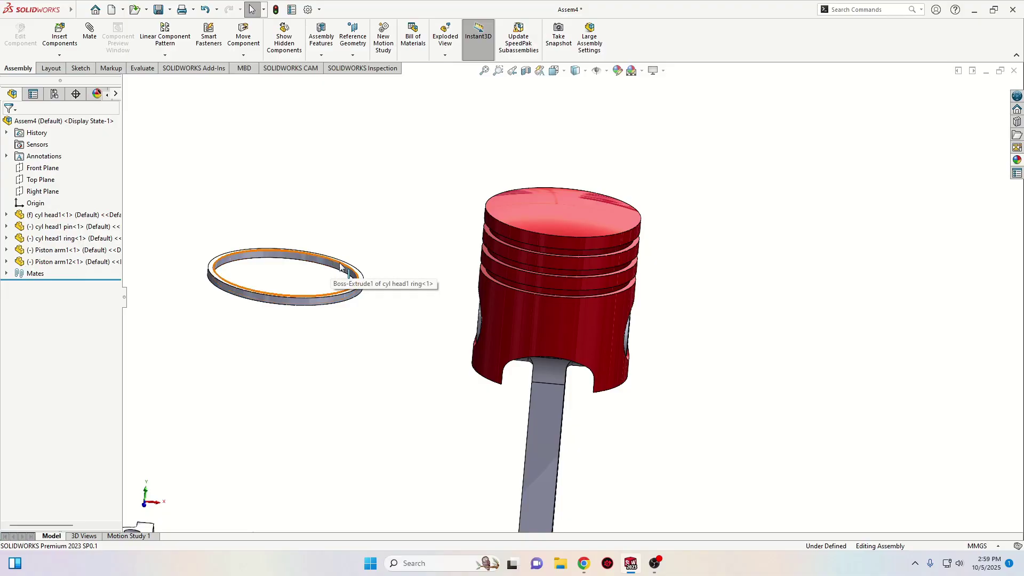
pyautogui.scroll(-2, 323, 275)
pyautogui.click(315, 277)
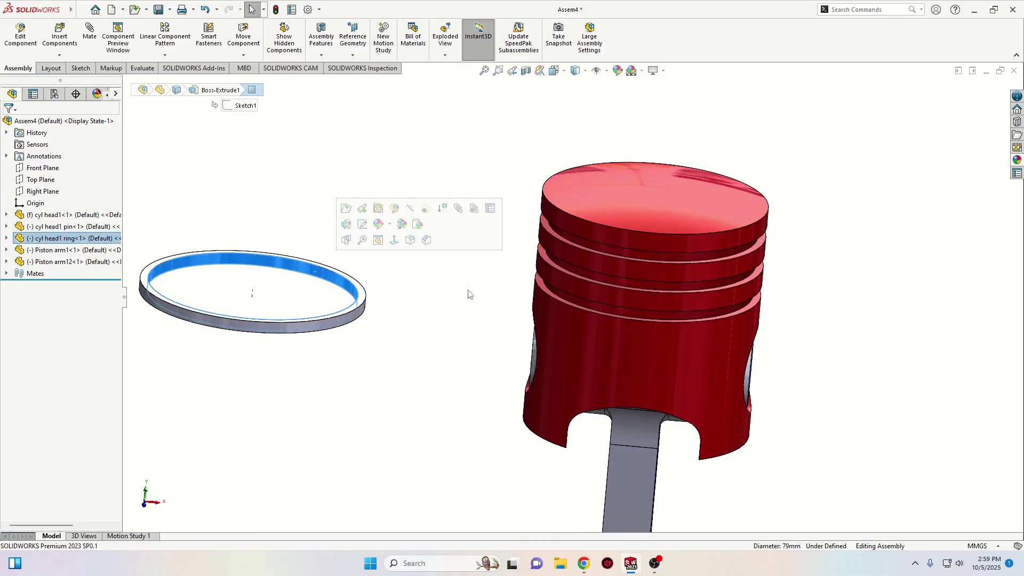
pyautogui.keyDown('ctrl'); pyautogui.click(564, 236); pyautogui.keyUp('ctrl')
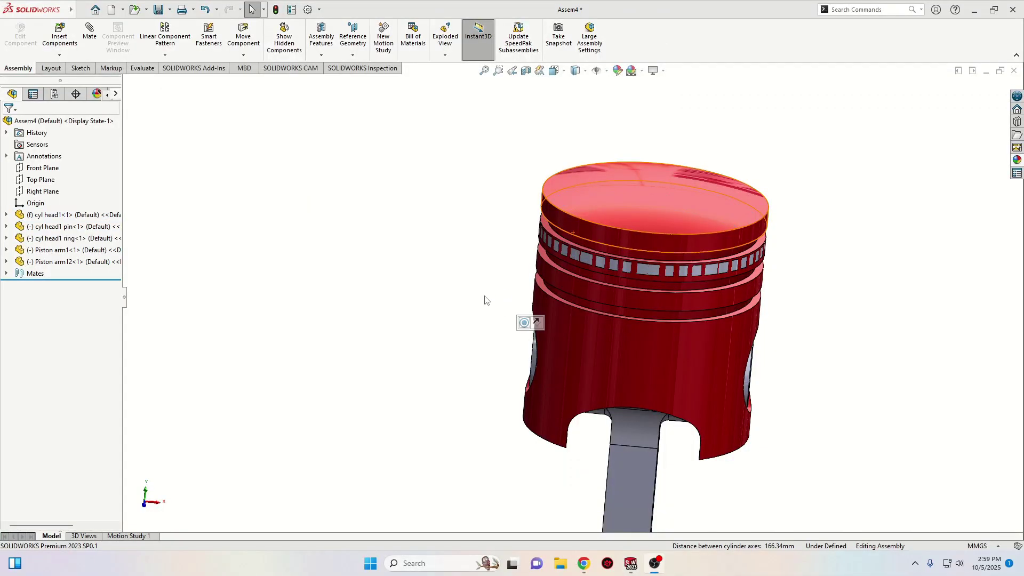
# Add a coincident mate between the ring's upper flat face and the upper side face of the piston head's top groove.
pyautogui.click(588, 278)
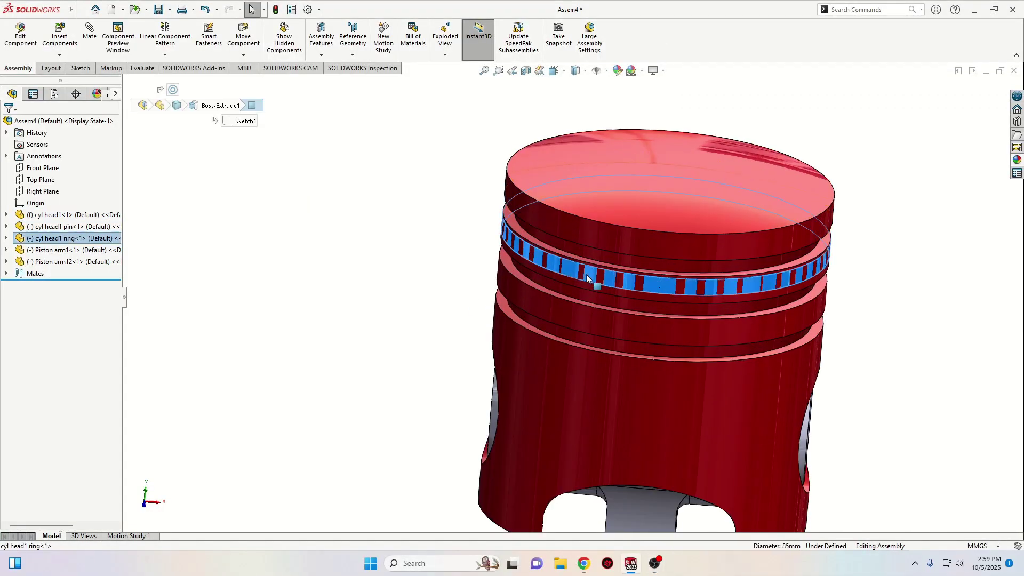
pyautogui.scroll(-3, 480, 224)
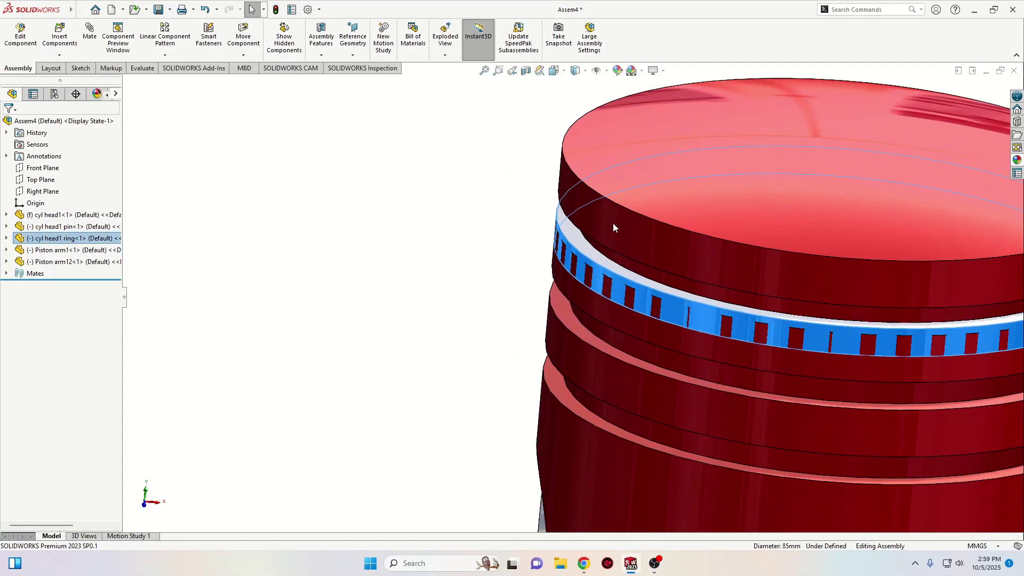
pyautogui.click(569, 235)
pyautogui.moveTo(512, 277); pyautogui.dragTo(571, 190, button='middle')
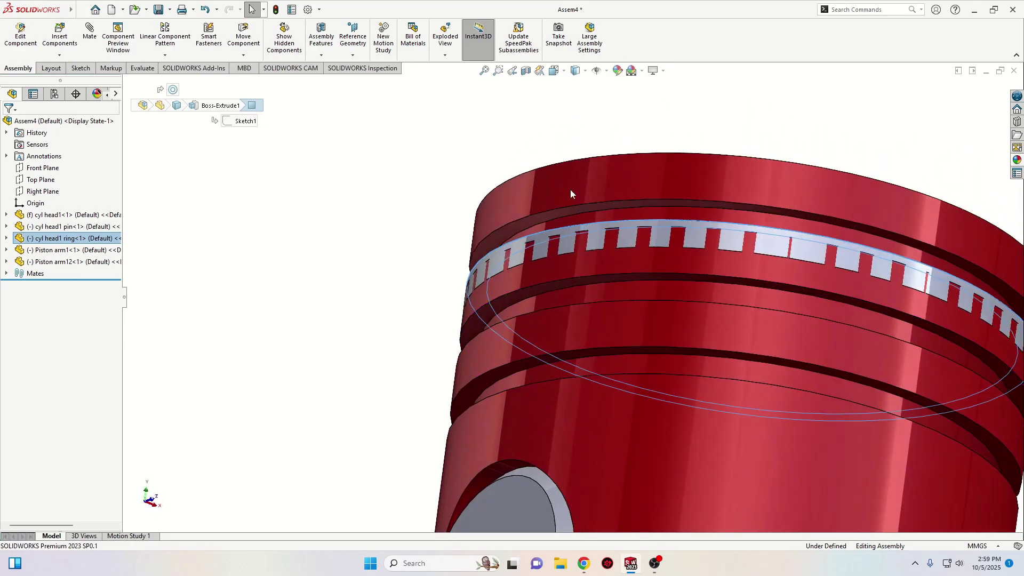
pyautogui.keyDown('ctrl'); pyautogui.click(533, 223); pyautogui.keyUp('ctrl')
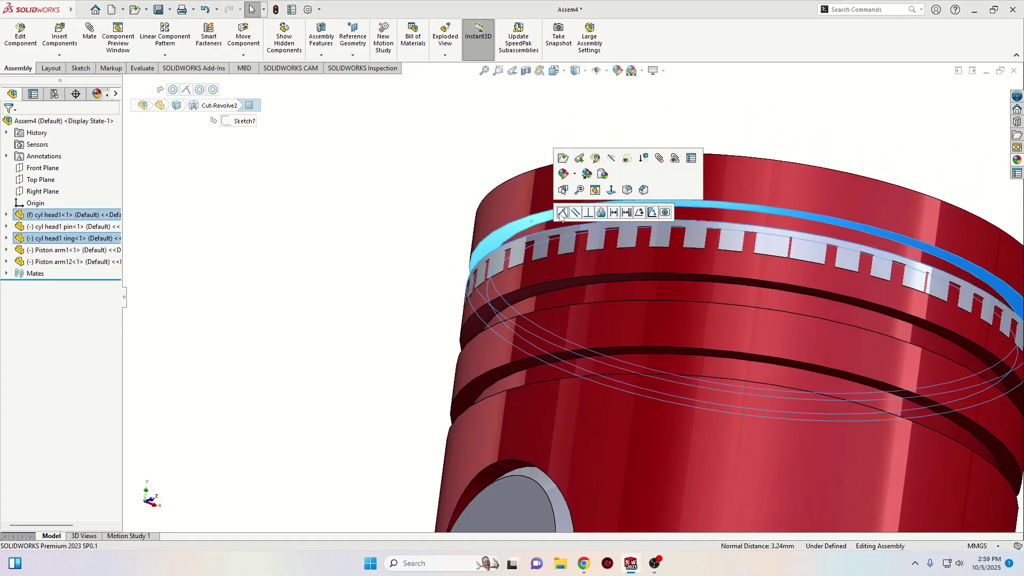
pyautogui.click(336, 245)
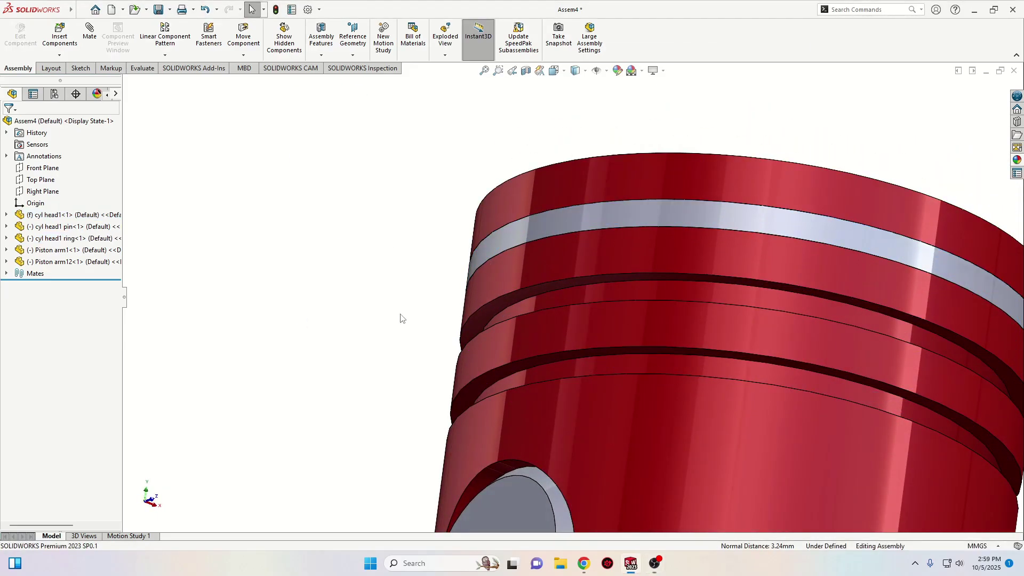
# Start a linear component pattern, show temporary axes, and set the piston head's central axis as the first direction.
pyautogui.scroll(5, 482, 288)
pyautogui.moveTo(577, 271); pyautogui.dragTo(571, 279, button='middle')
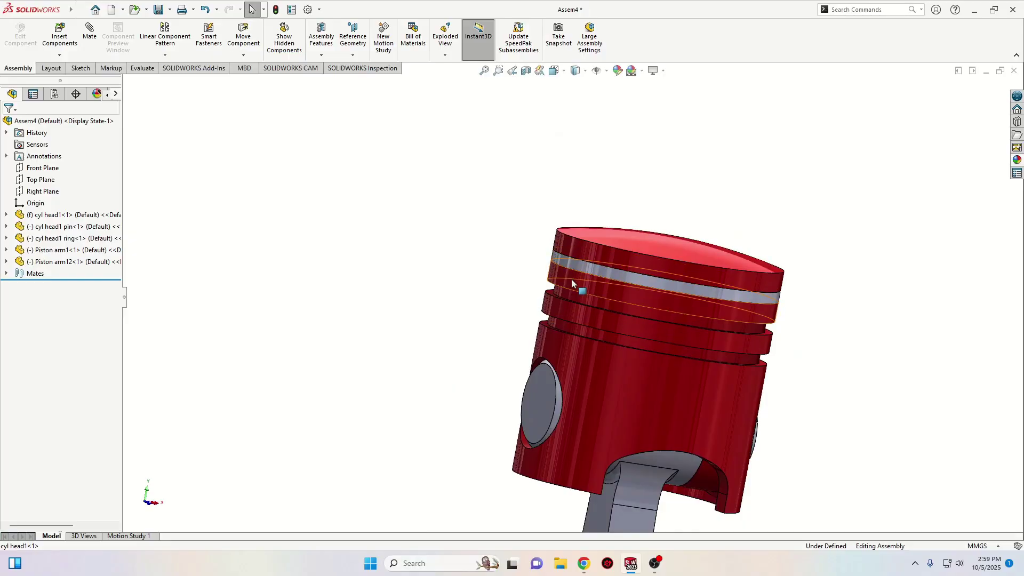
pyautogui.scroll(-3, 537, 253)
pyautogui.keyDown('ctrl'); pyautogui.moveTo(496, 270); pyautogui.dragTo(425, 227, button='middle'); pyautogui.keyUp('ctrl')
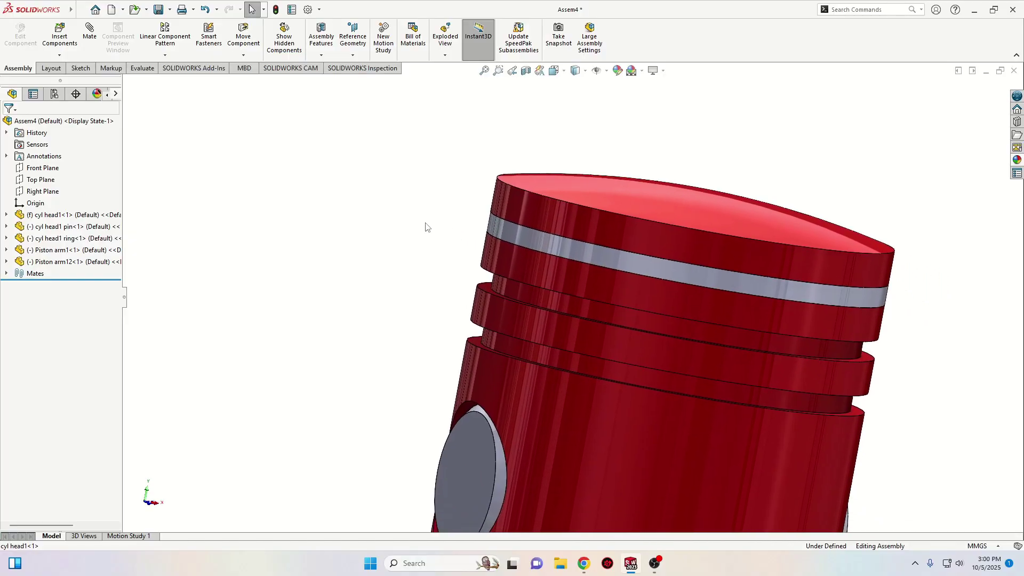
pyautogui.click(165, 36)
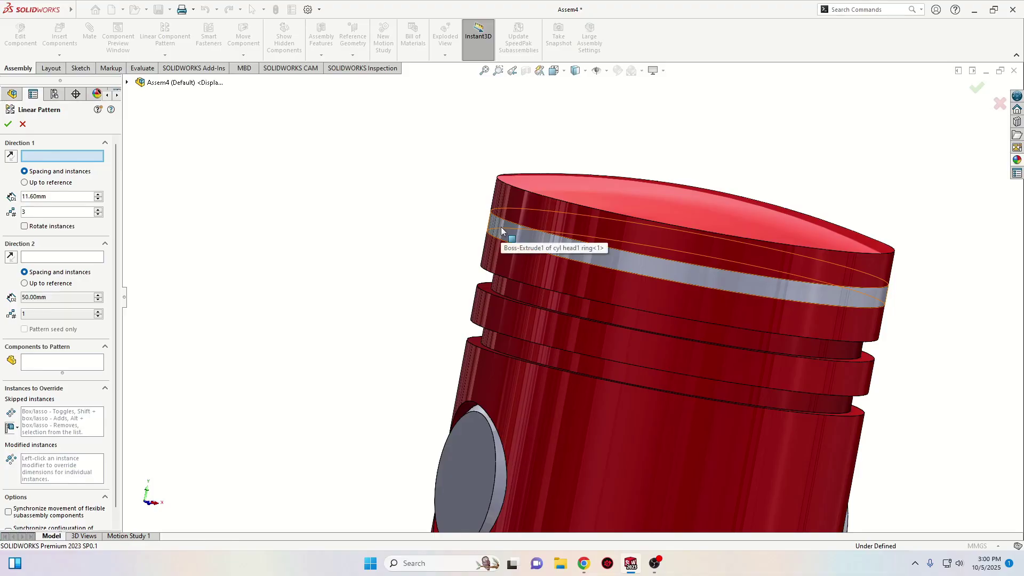
pyautogui.scroll(5, 389, 237)
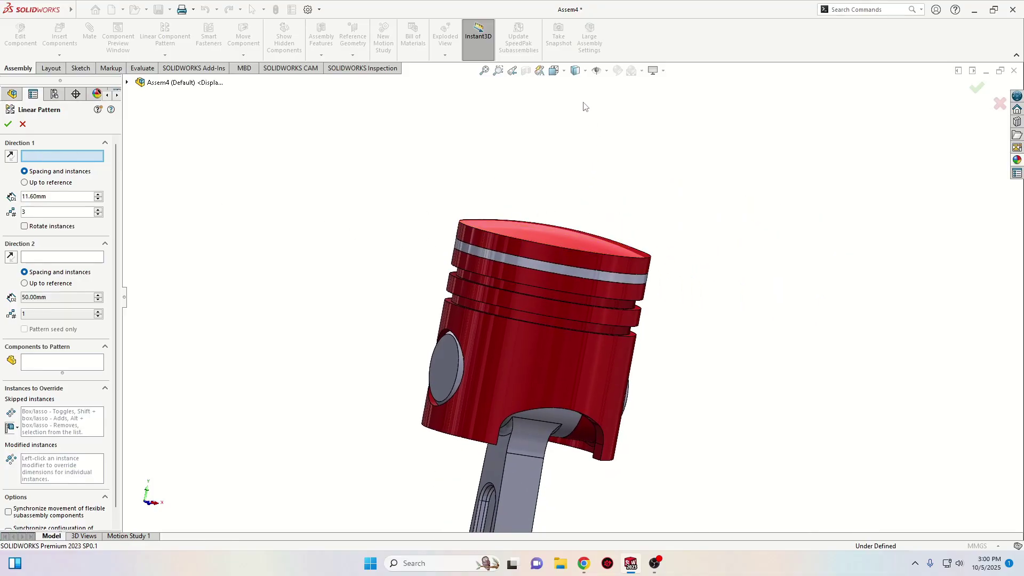
pyautogui.click(607, 74)
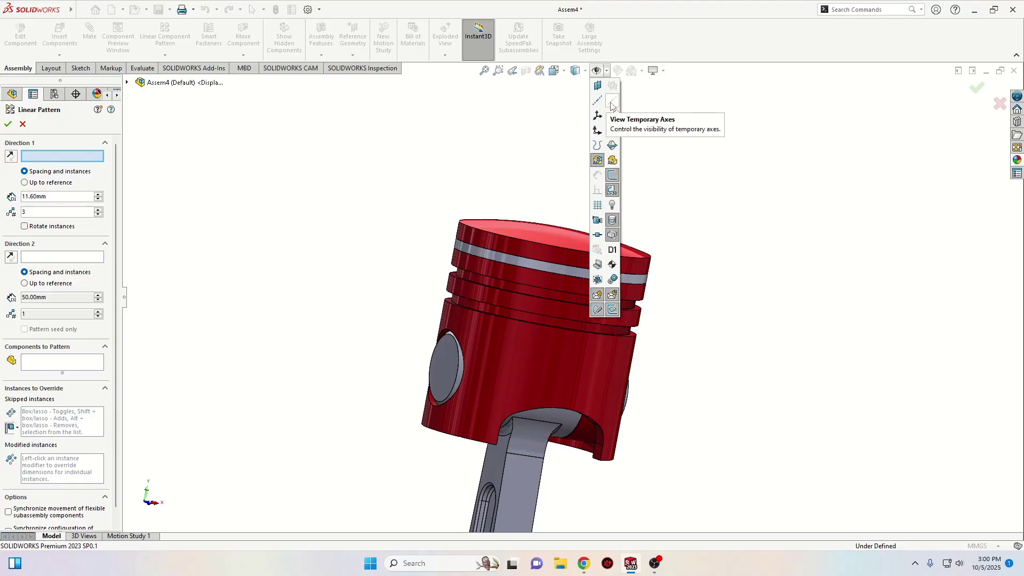
pyautogui.click(611, 101)
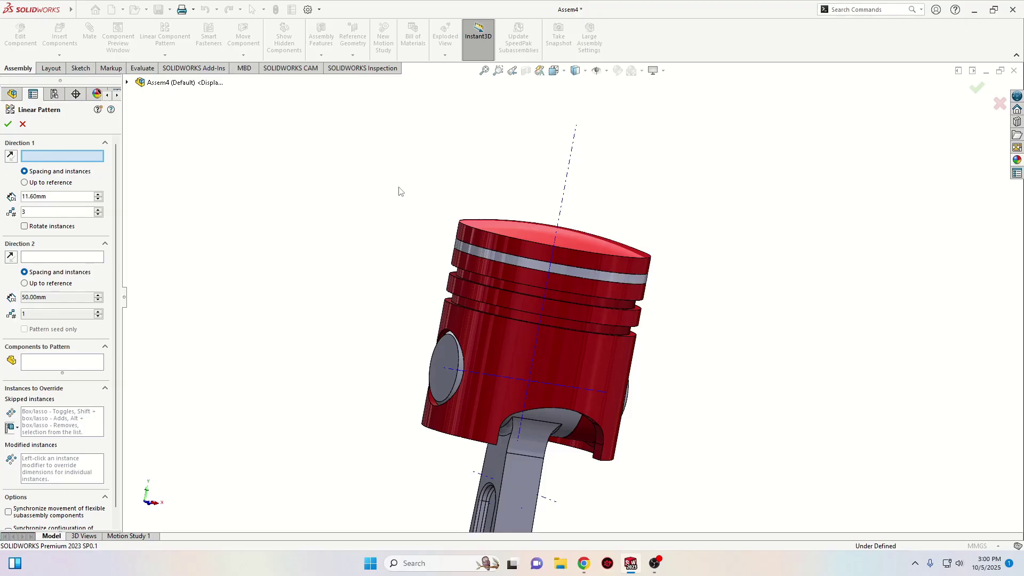
pyautogui.moveTo(409, 204); pyautogui.dragTo(393, 206, button='middle')
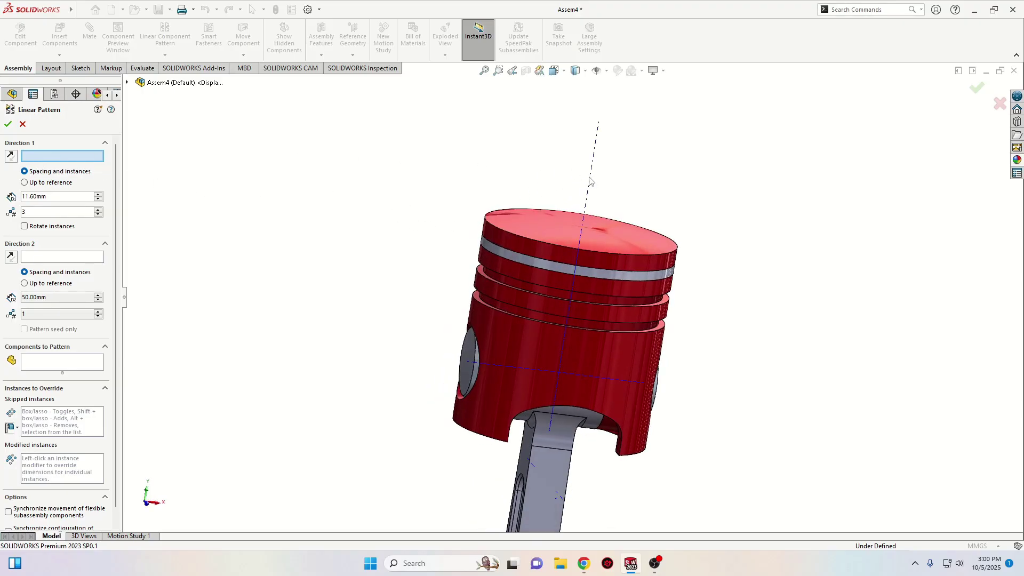
pyautogui.click(578, 242)
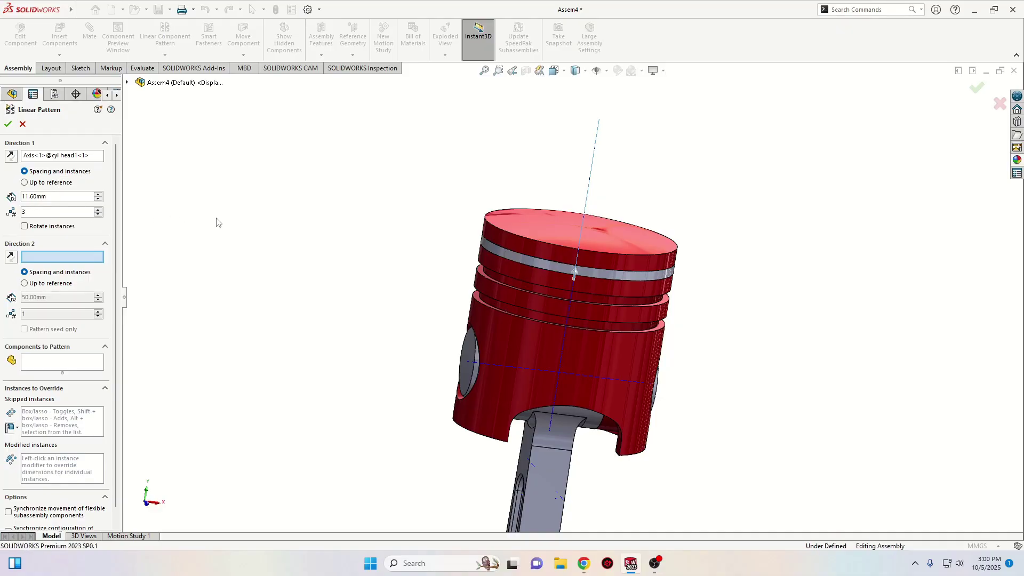
# Pattern the ring down the piston head in the reversed direction with 3 instances spaced 11.60 mm apart.
pyautogui.click(49, 366)
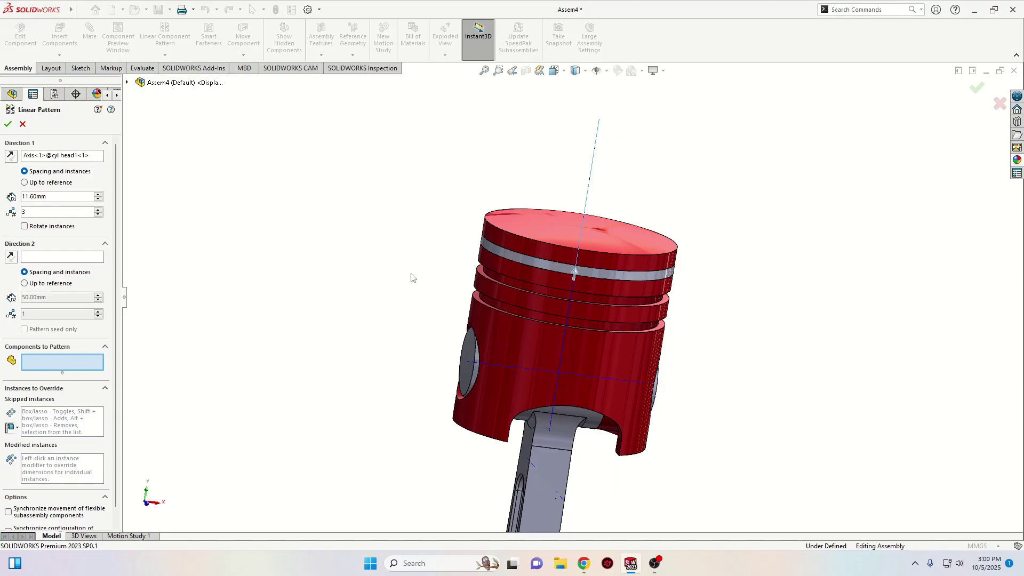
pyautogui.click(493, 247)
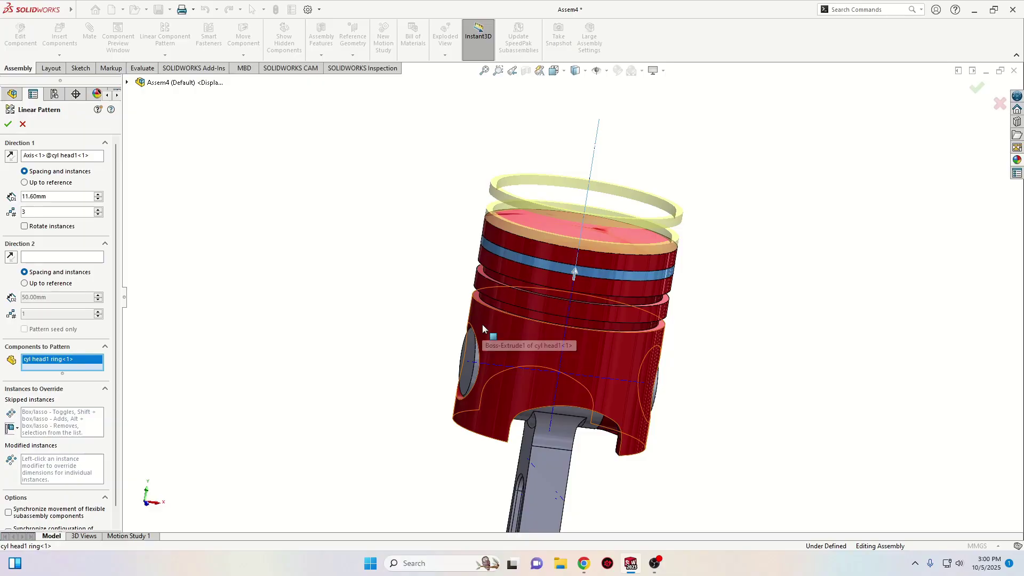
pyautogui.click(11, 156)
pyautogui.scroll(-8, 315, 258)
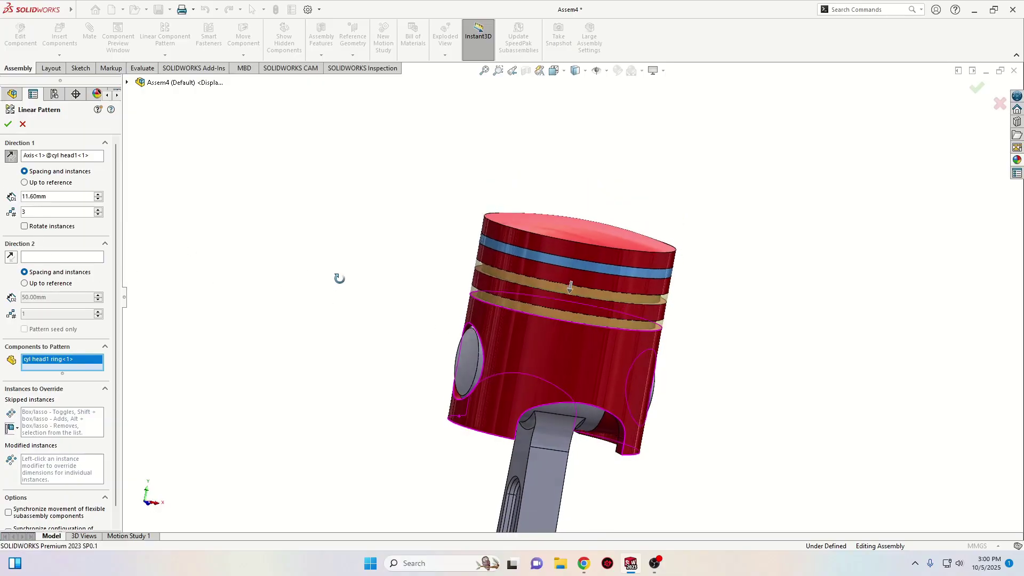
pyautogui.scroll(-4, 478, 293)
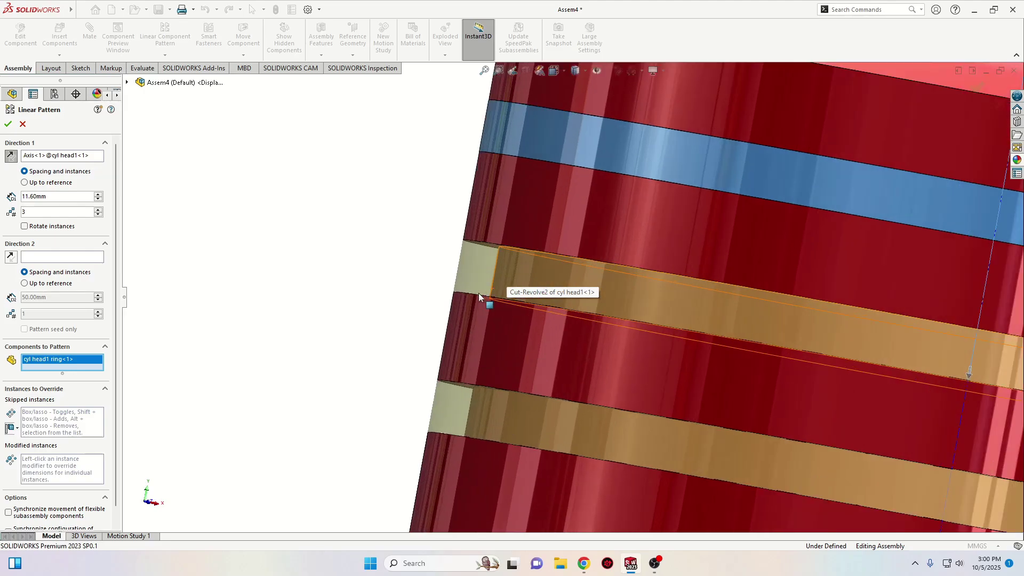
pyautogui.scroll(2, 525, 291)
pyautogui.scroll(3, 570, 293)
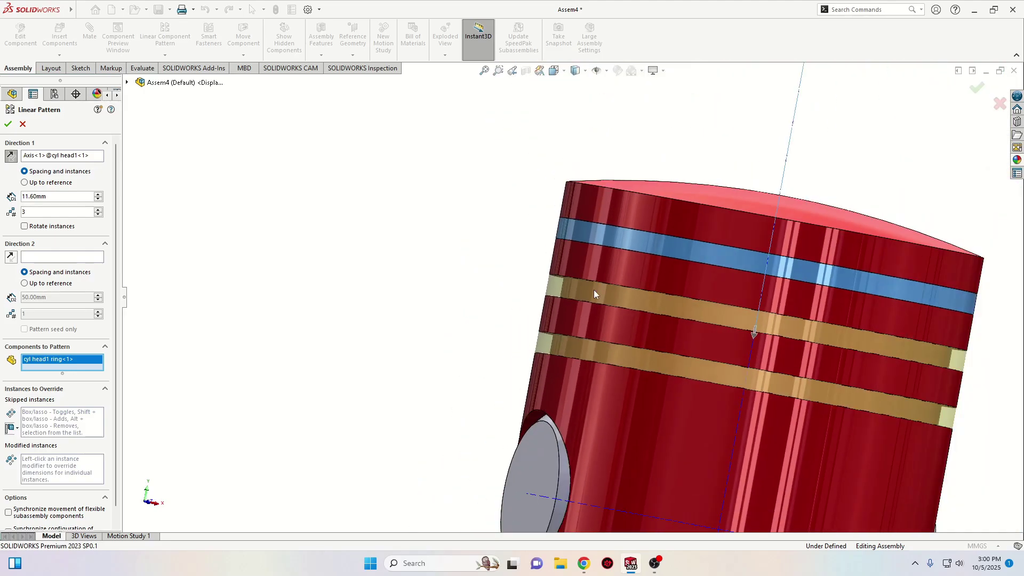
pyautogui.scroll(2, 446, 317)
pyautogui.click(8, 124)
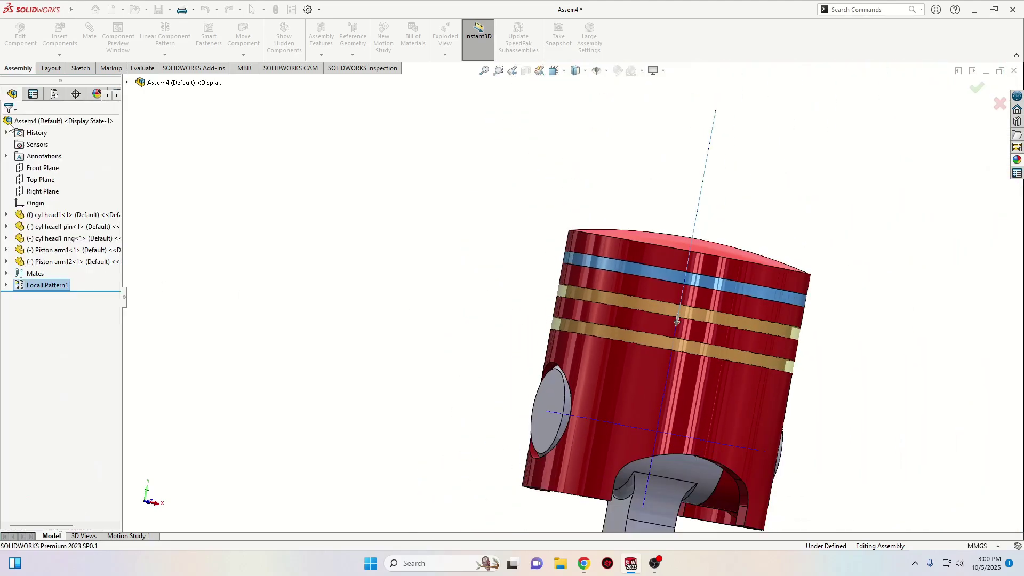
# Hide the temporary axes in the assembly.
pyautogui.moveTo(478, 370); pyautogui.dragTo(471, 350, button='middle')
pyautogui.scroll(5, 513, 425)
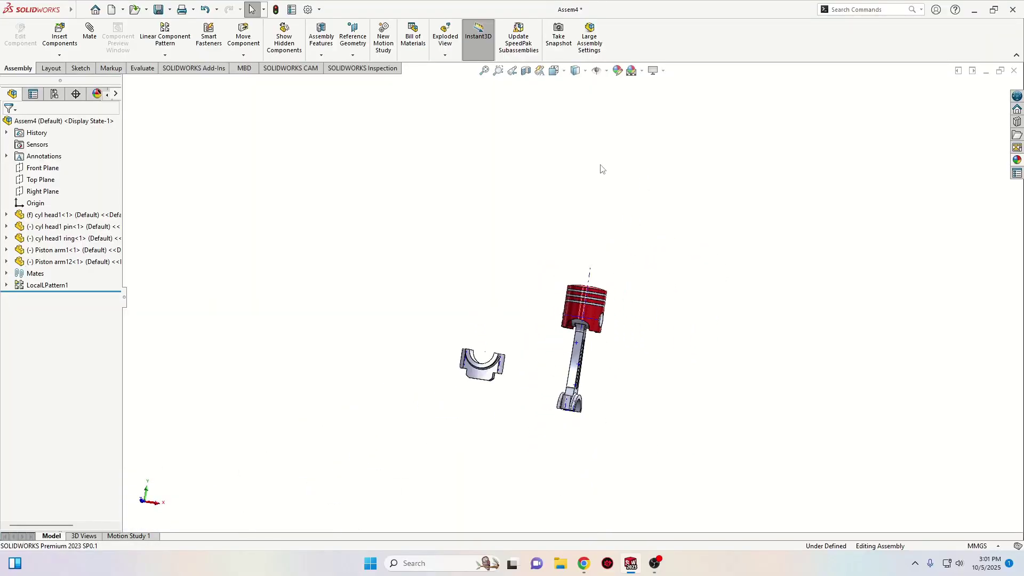
pyautogui.scroll(-3, 642, 208)
pyautogui.click(597, 71)
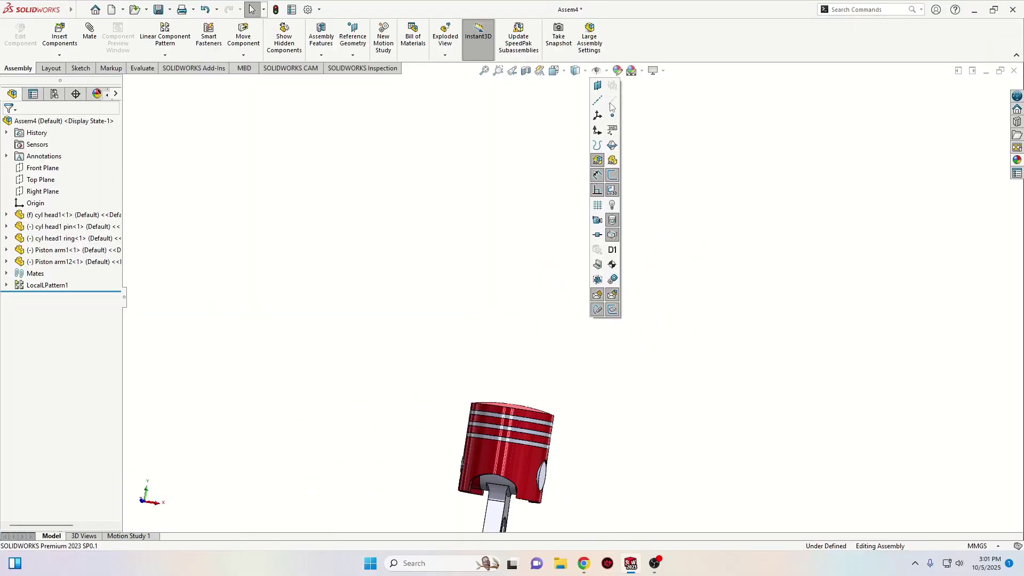
pyautogui.press('z')
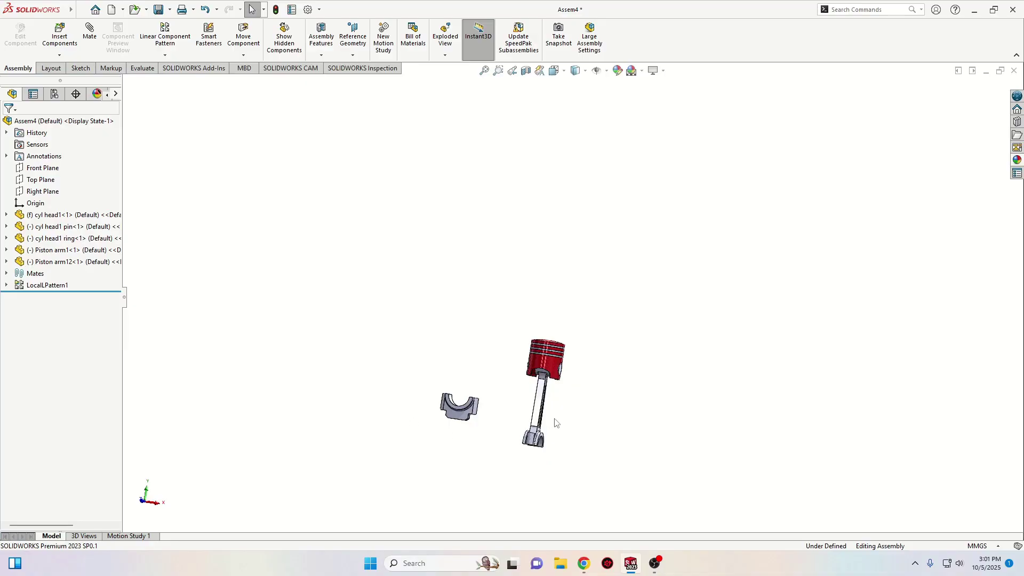
# Add a coincident mate between the arm cap's flat joint face and the matching flat face on the connecting arm's big end.
pyautogui.scroll(-5, 491, 430)
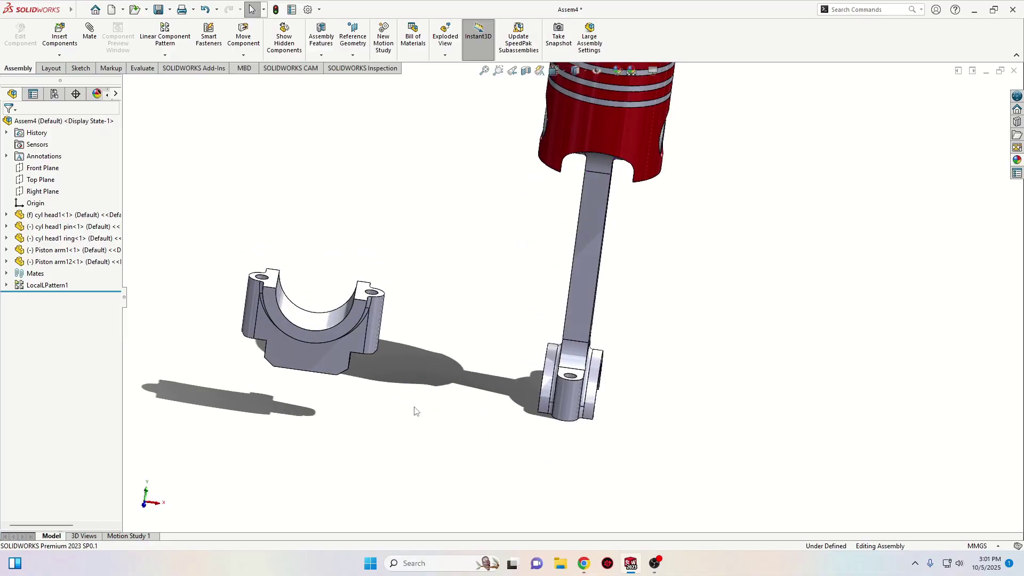
pyautogui.click(358, 293)
pyautogui.moveTo(497, 416); pyautogui.dragTo(478, 316, button='middle')
pyautogui.keyDown('ctrl'); pyautogui.click(602, 428); pyautogui.keyUp('ctrl')
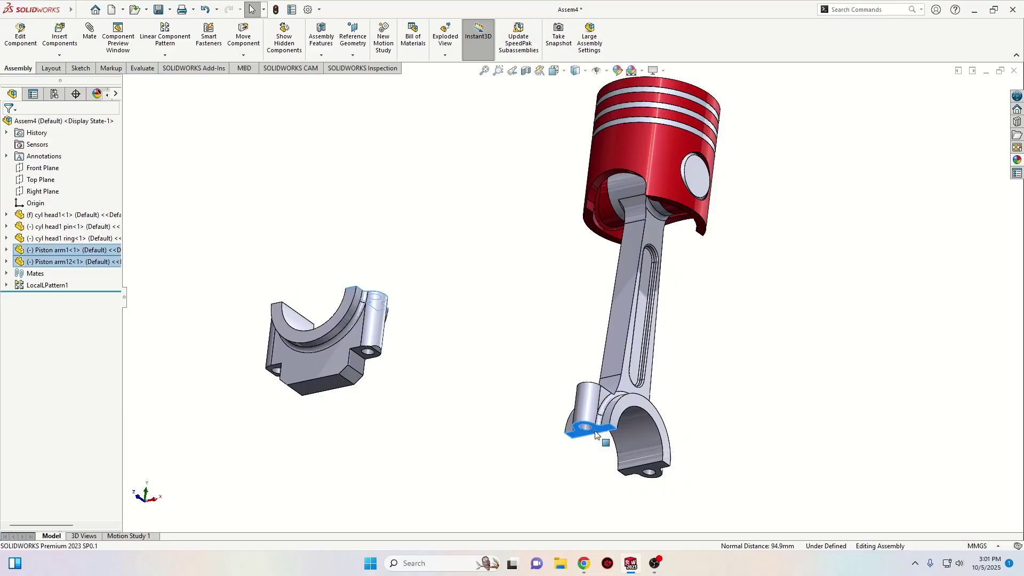
pyautogui.click(625, 422)
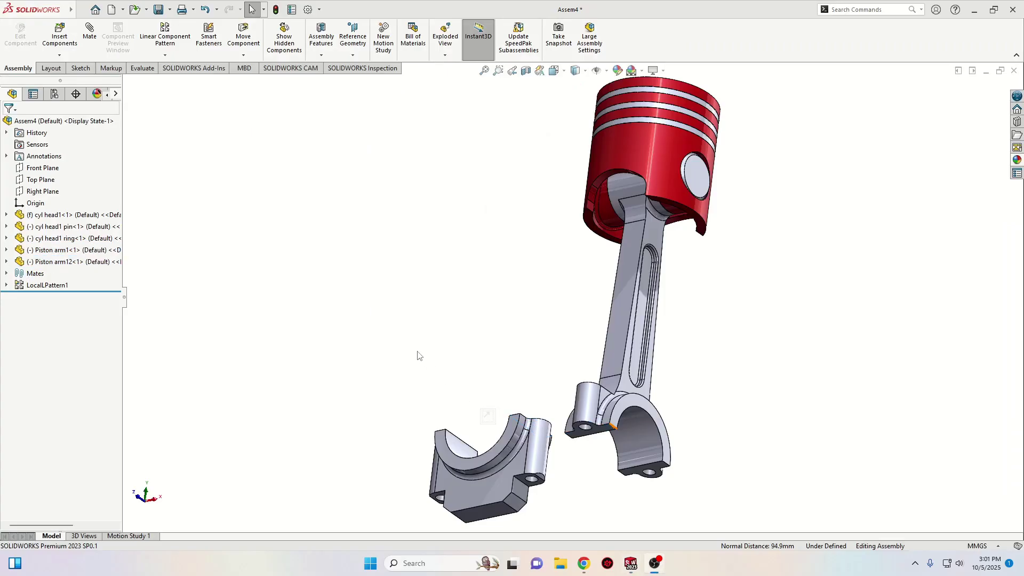
# Add a concentric mate between one bolt hole of the connecting arm and the corresponding bolt hole of the arm cap.
pyautogui.scroll(-4, 616, 441)
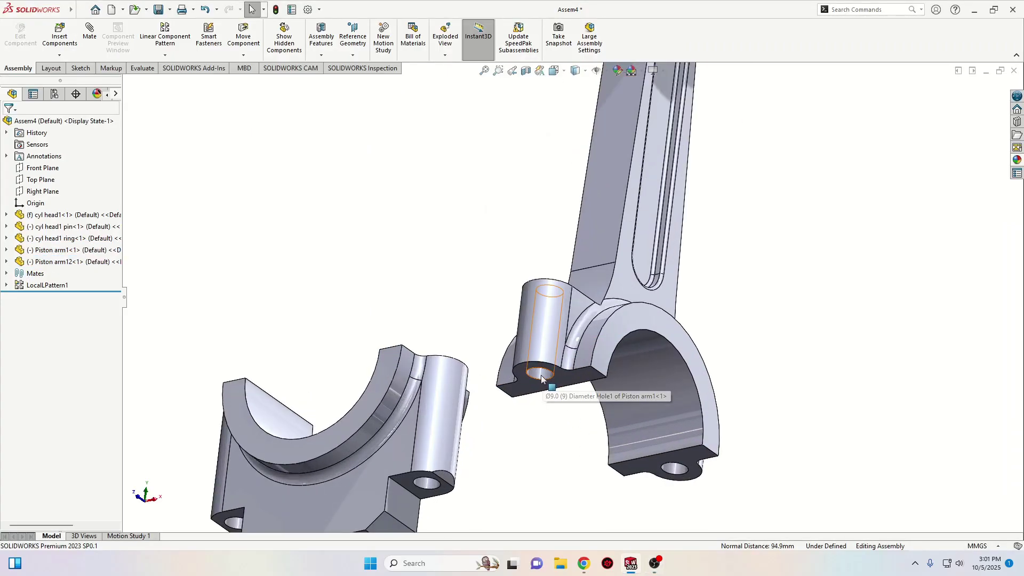
pyautogui.click(541, 375)
pyautogui.moveTo(493, 406); pyautogui.dragTo(460, 444, button='middle')
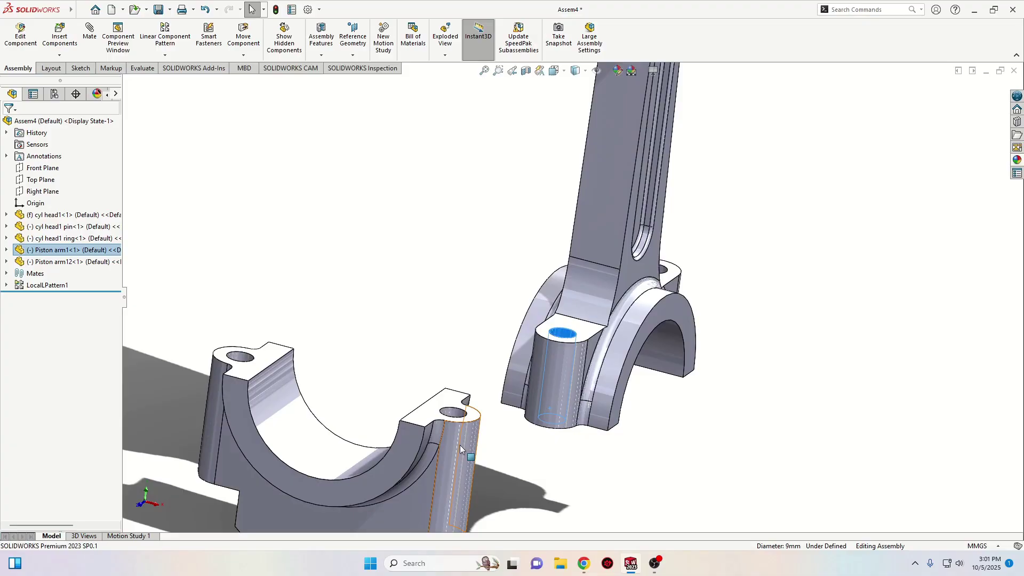
pyautogui.click(456, 414)
pyautogui.click(525, 404)
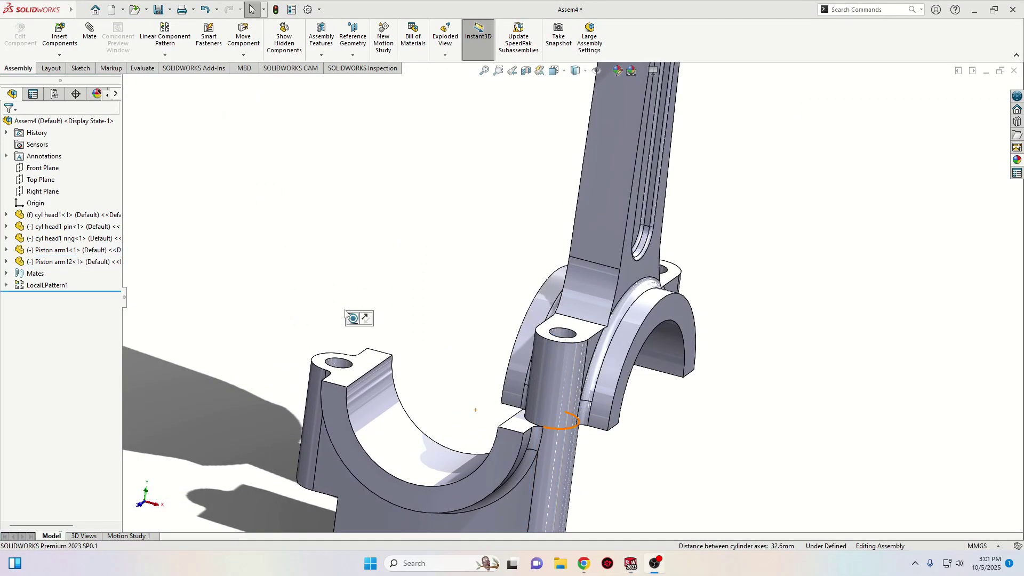
# Align the second pair of bolt holes on the arm cap and connecting arm with a concentric mate.
pyautogui.click(348, 363)
pyautogui.moveTo(347, 363); pyautogui.dragTo(699, 315, button='middle')
pyautogui.keyDown('ctrl'); pyautogui.click(700, 315); pyautogui.keyUp('ctrl')
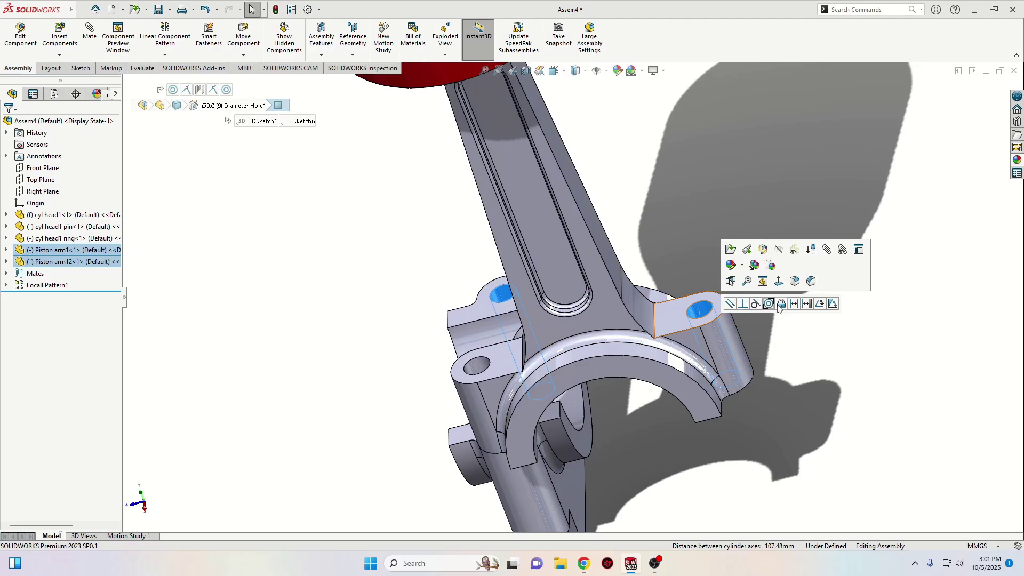
pyautogui.click(778, 308)
pyautogui.press('f')
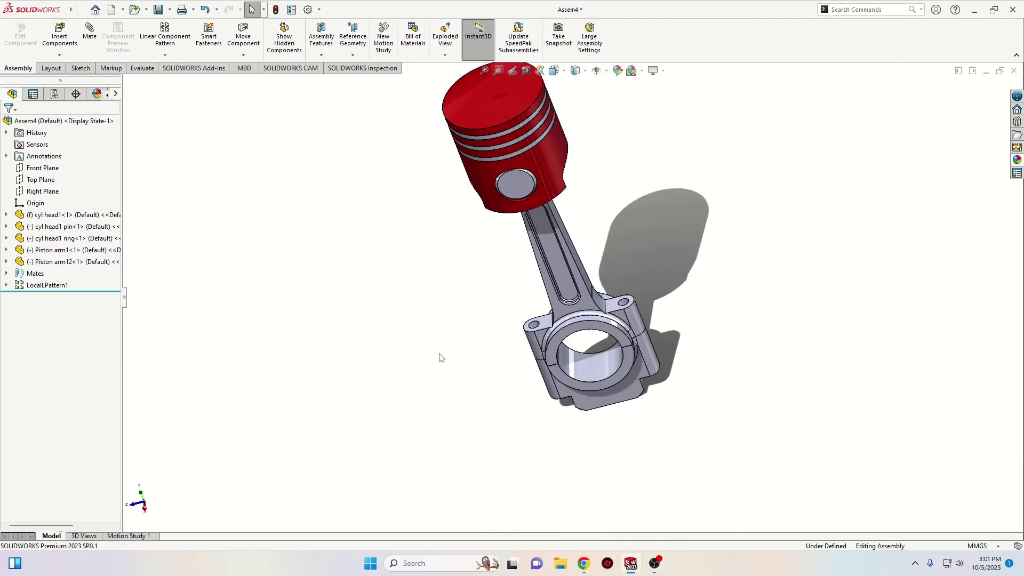
pyautogui.moveTo(441, 357); pyautogui.dragTo(457, 400, button='middle')
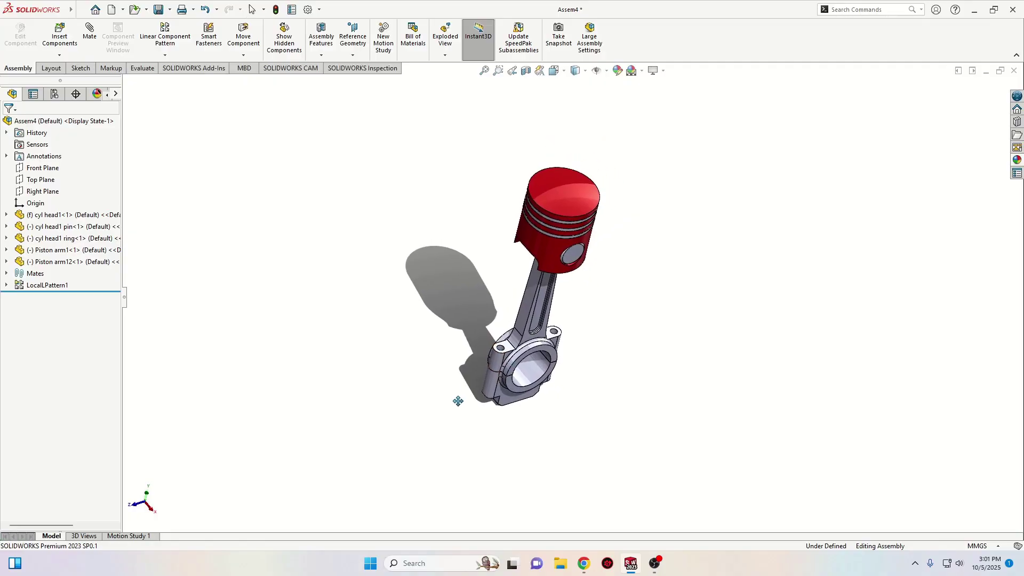
# Save the assembly on the Desktop as "_Piston assembly 1".
pyautogui.click(158, 9)
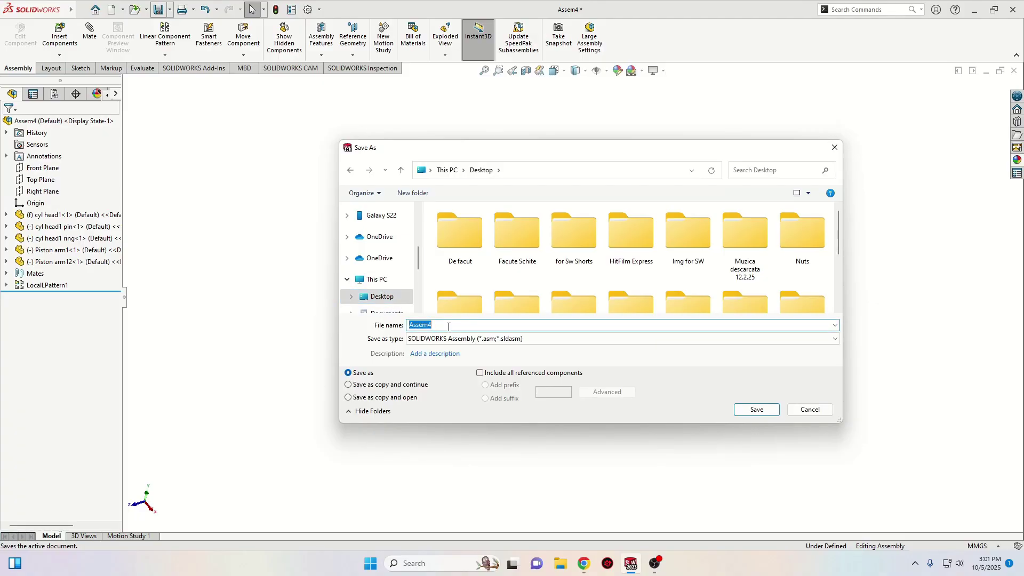
pyautogui.write('_Piston a')
pyautogui.click(761, 411)
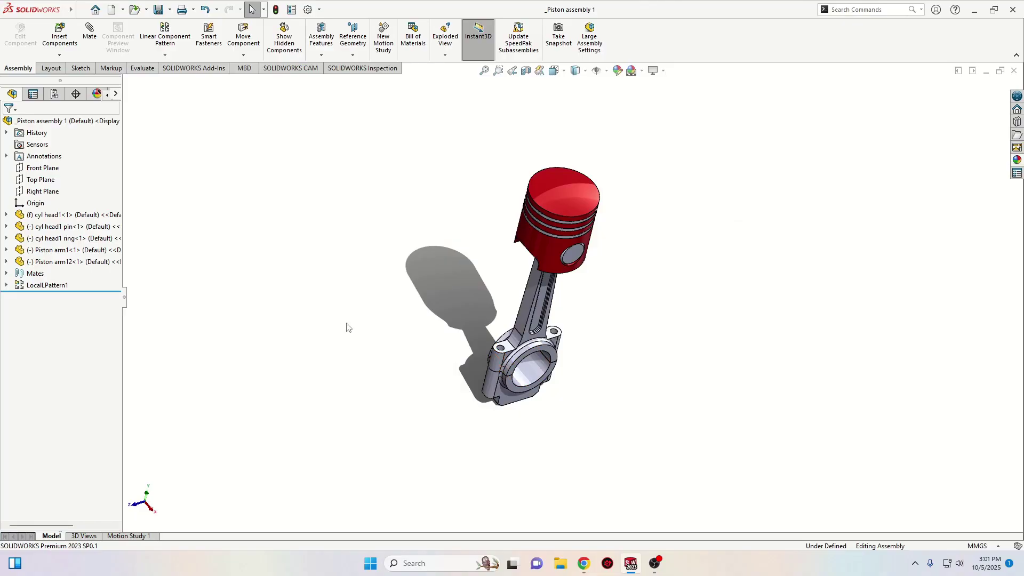
# Create a new assembly document.
pyautogui.click(112, 9)
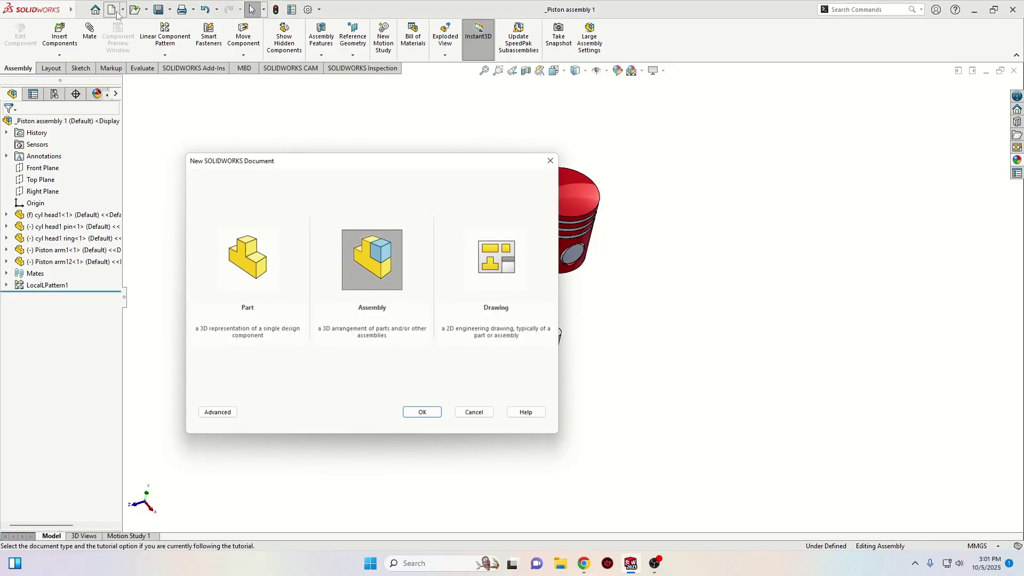
pyautogui.click(421, 413)
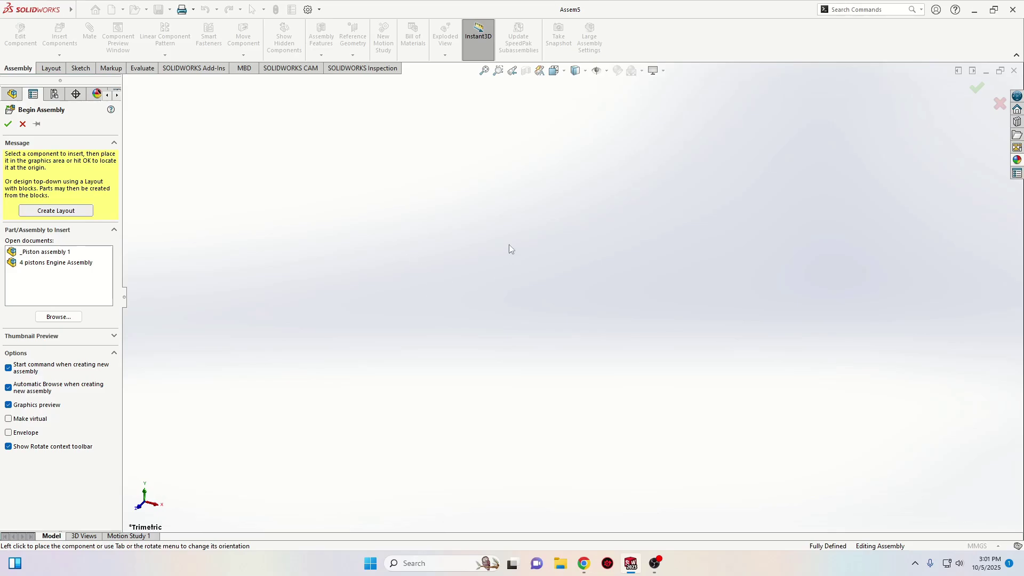
# Insert "_Piston assembly 1" and "cranck shaft1" from the Desktop into the new assembly, placing them side by side.
pyautogui.click(64, 321)
pyautogui.scroll(-3, 678, 287)
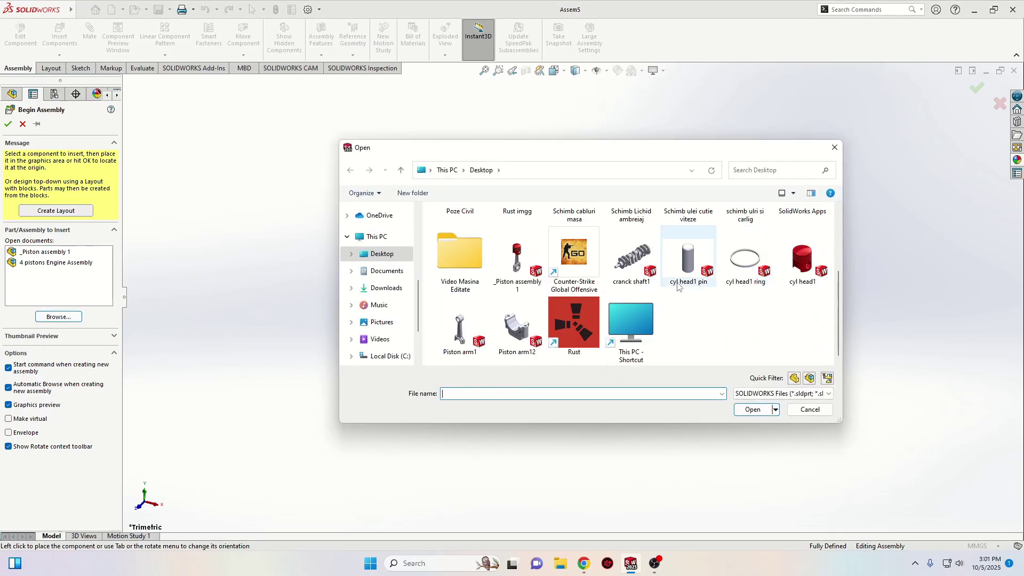
pyautogui.click(516, 260)
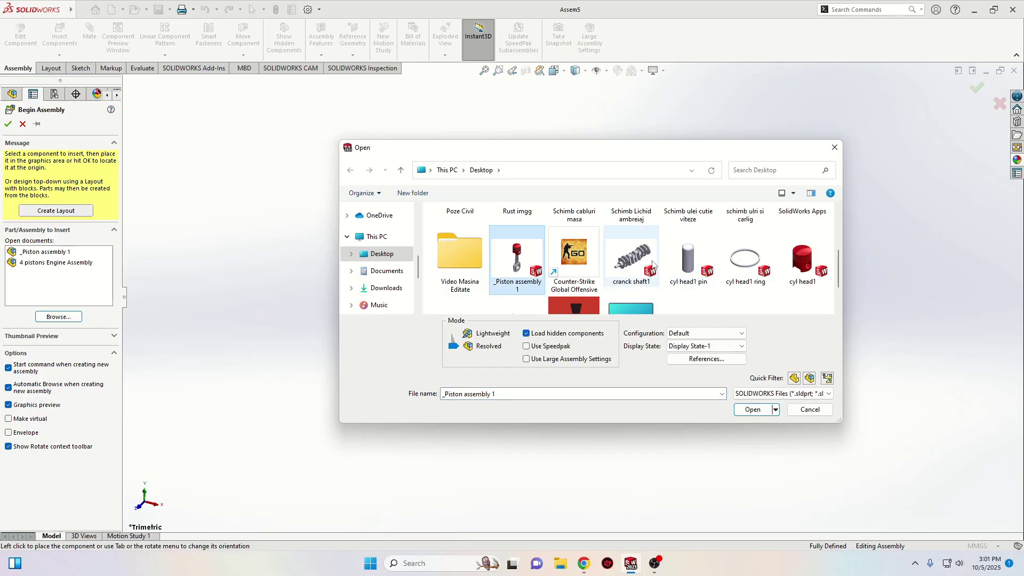
pyautogui.click(627, 263)
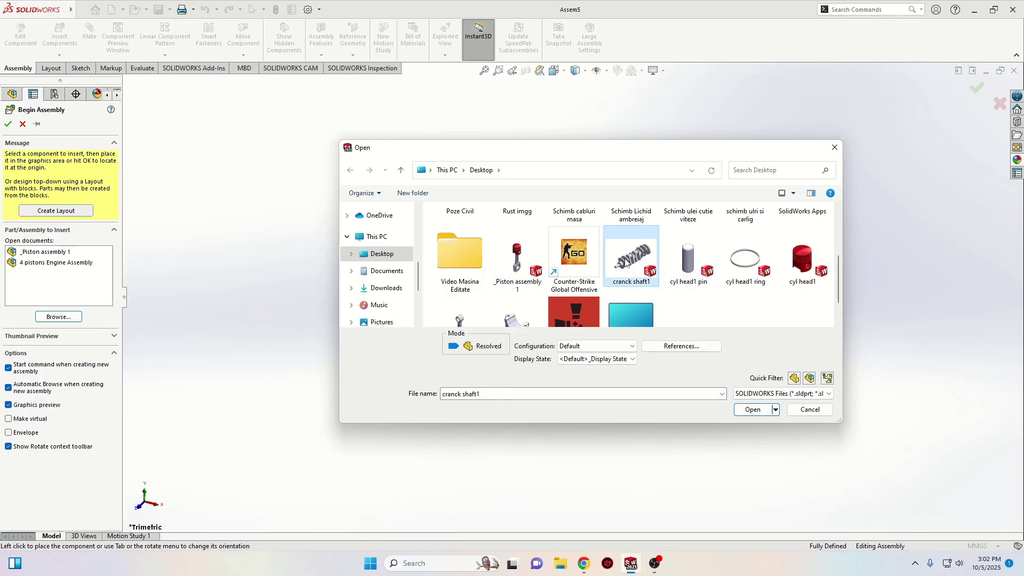
pyautogui.keyDown('ctrl'); pyautogui.click(515, 262); pyautogui.keyUp('ctrl')
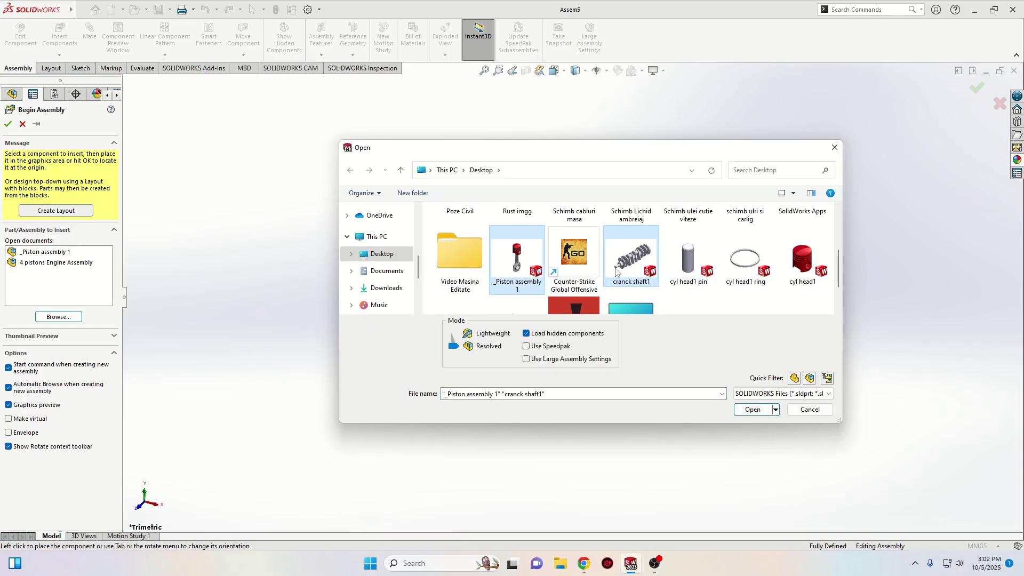
pyautogui.click(752, 409)
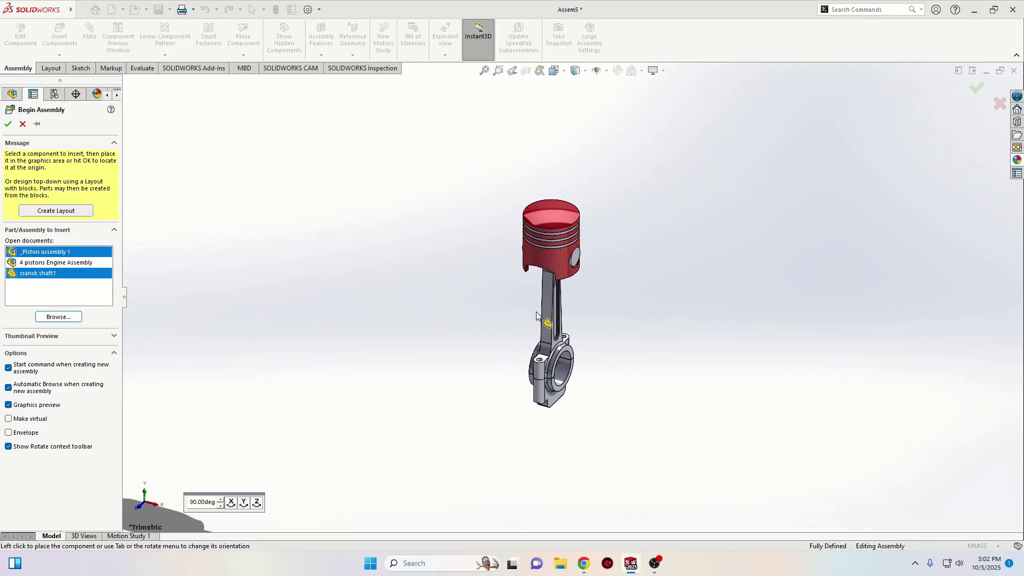
pyautogui.click(518, 300)
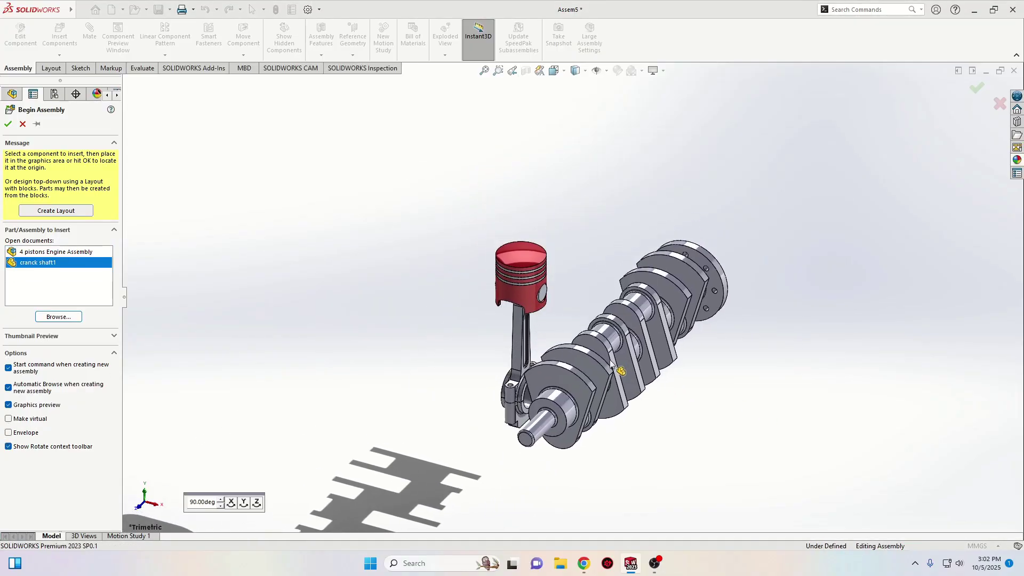
pyautogui.click(628, 367)
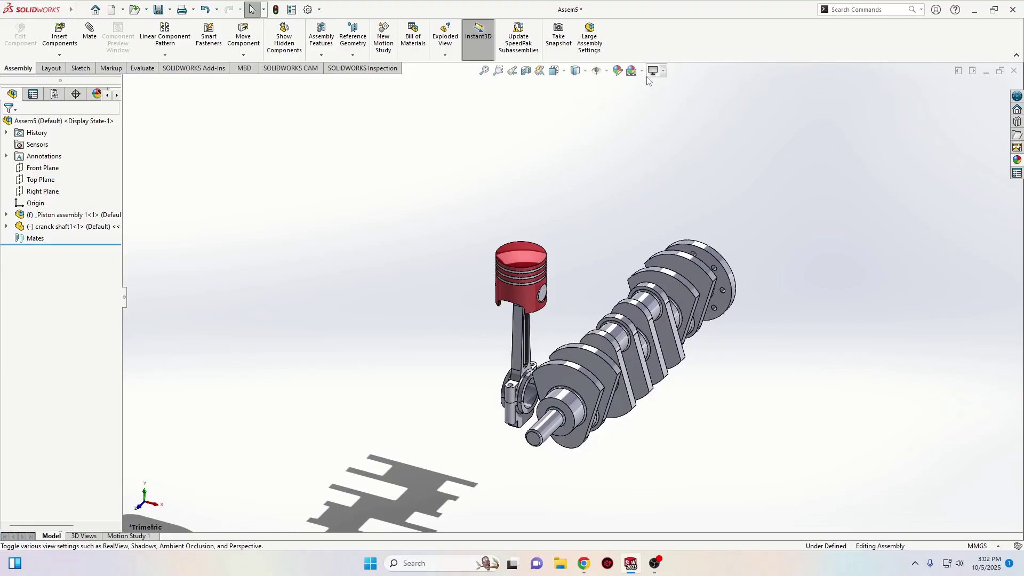
# Change the background scene of the assembly view to plain white.
pyautogui.click(641, 71)
pyautogui.click(661, 98)
pyautogui.scroll(-2, 612, 425)
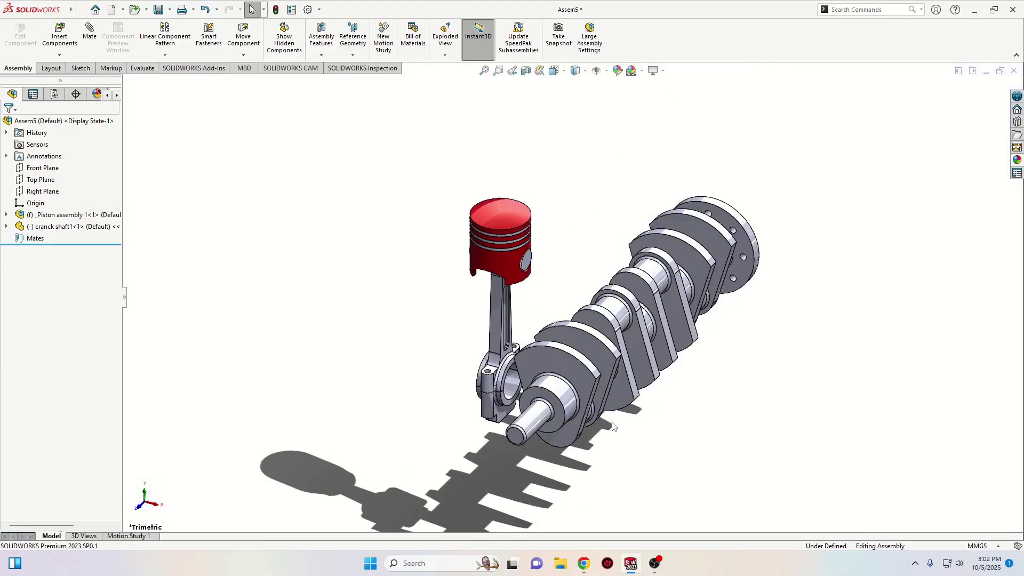
pyautogui.scroll(-2, 612, 425)
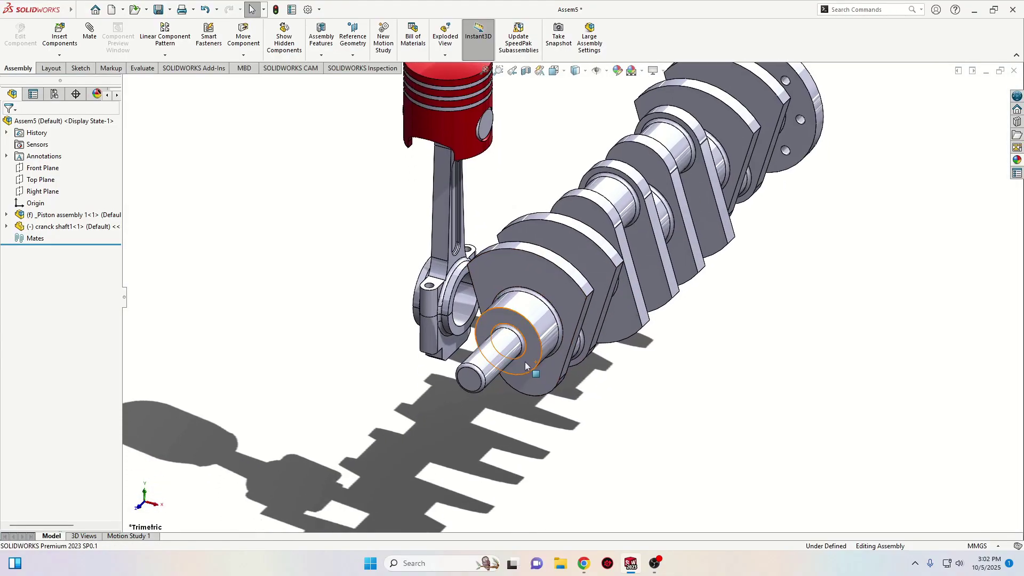
pyautogui.click(447, 269)
pyautogui.scroll(4, 336, 336)
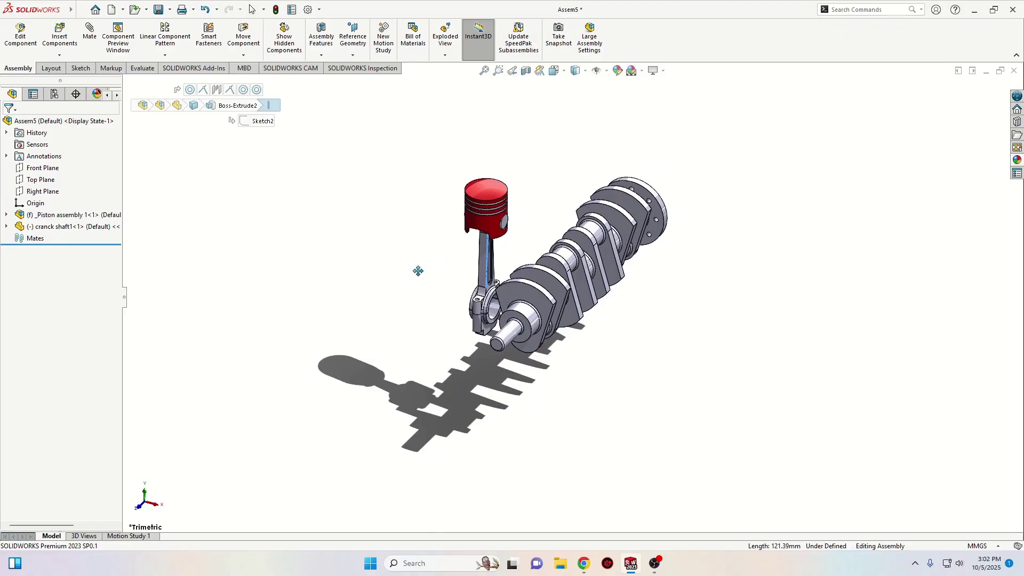
pyautogui.keyDown('ctrl'); pyautogui.moveTo(417, 270); pyautogui.dragTo(384, 292, button='middle'); pyautogui.keyUp('ctrl')
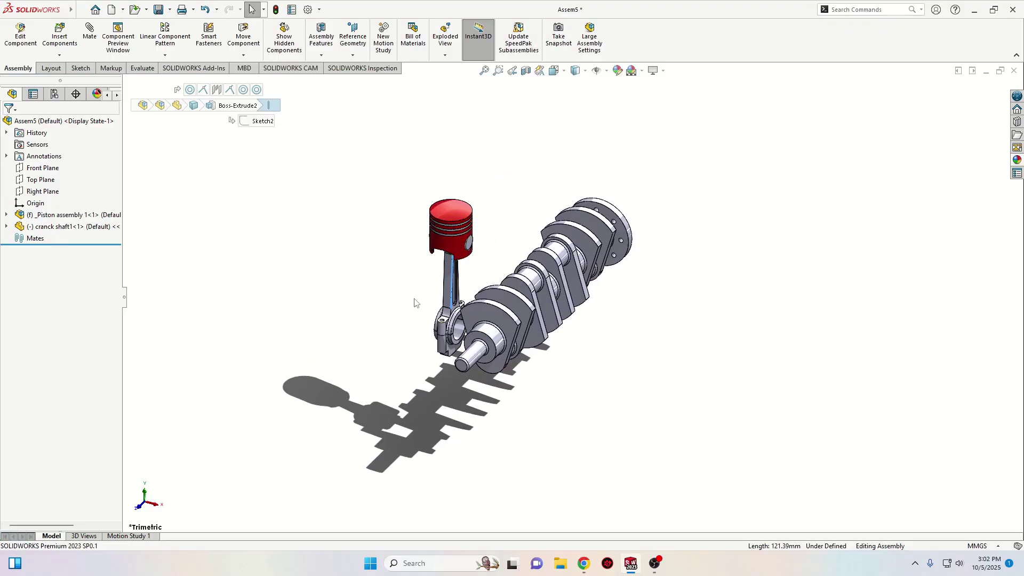
pyautogui.scroll(-2, 415, 303)
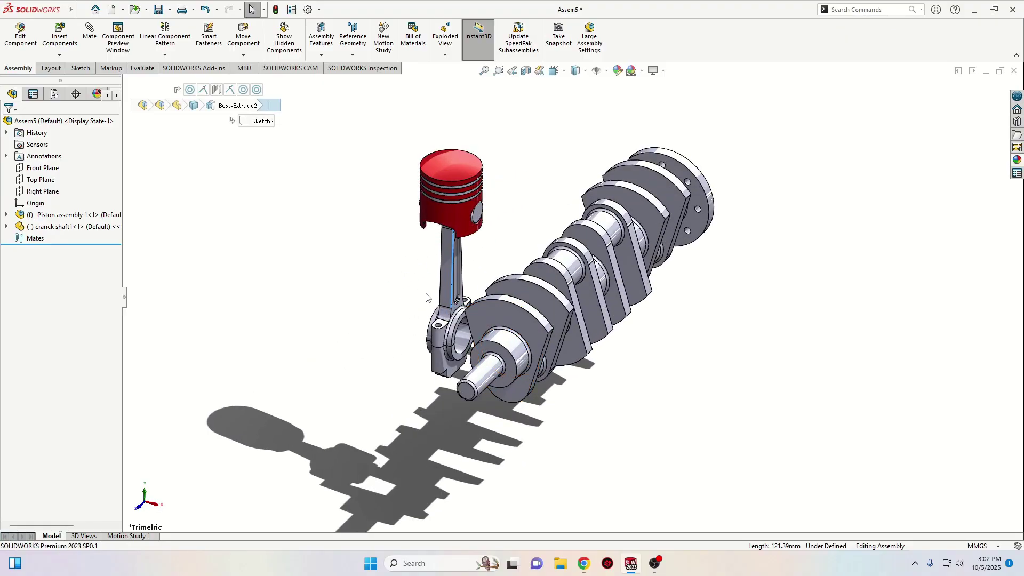
pyautogui.rightClick(448, 282)
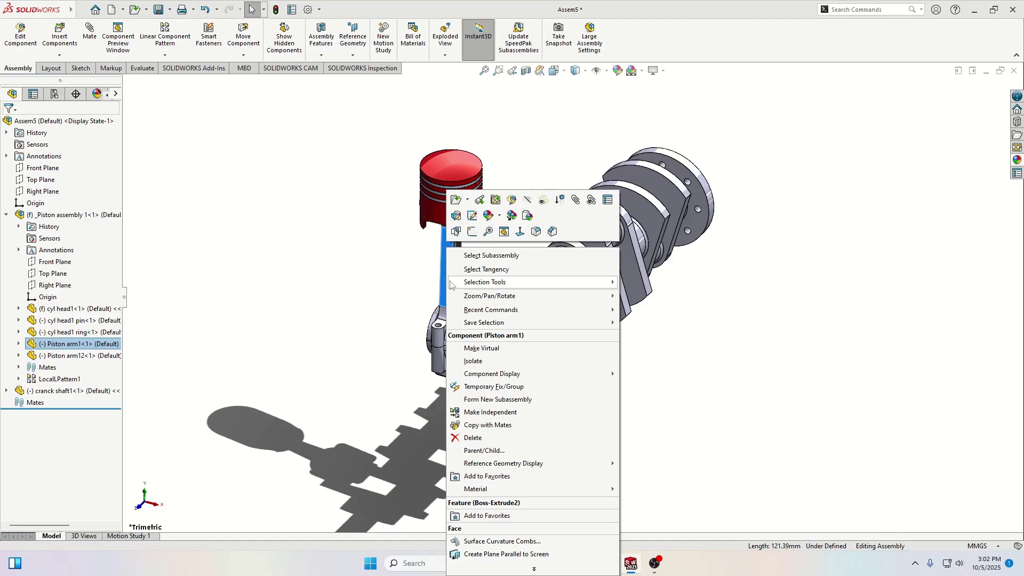
pyautogui.moveTo(450, 285)
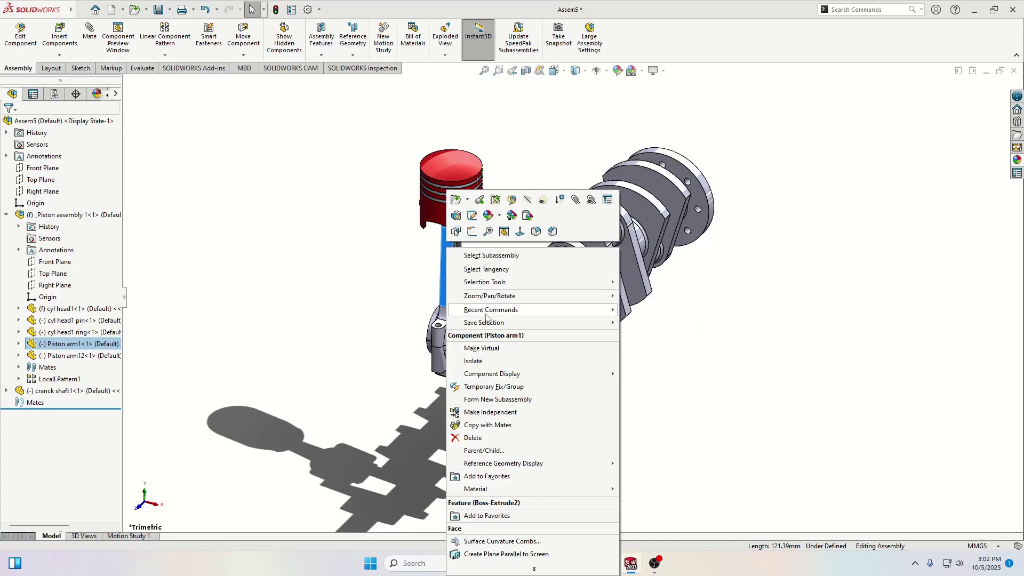
pyautogui.click(341, 343)
pyautogui.click(342, 344)
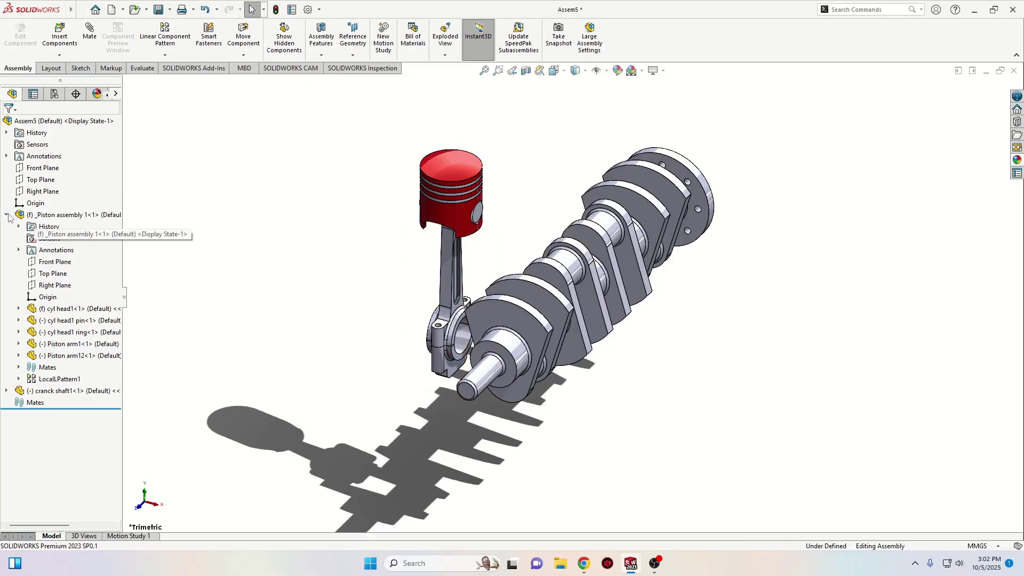
# Float the fixed "_Piston assembly 1" subassembly so that it can be moved freely.
pyautogui.rightClick(56, 216)
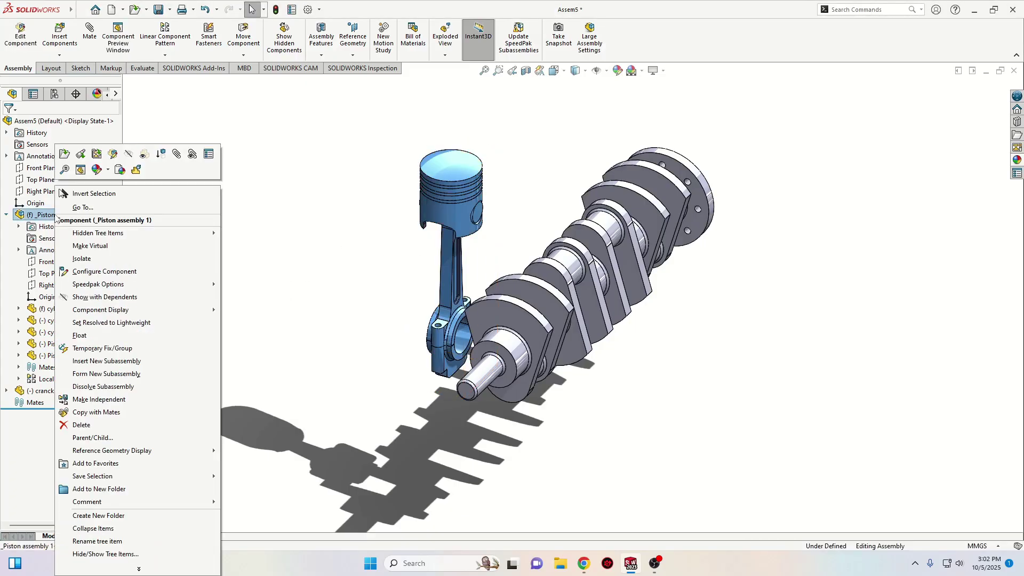
pyautogui.click(94, 340)
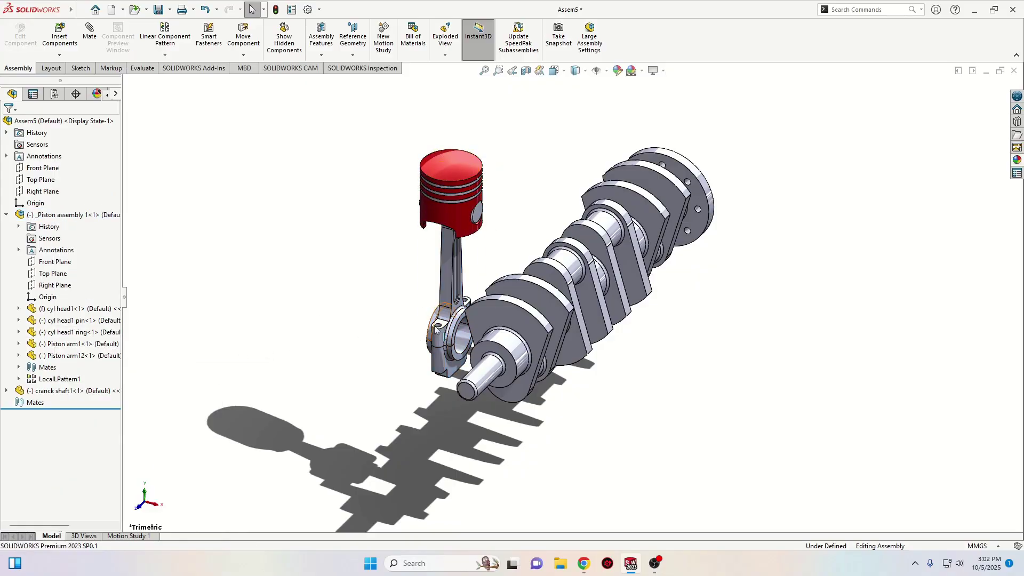
pyautogui.rightClick(444, 282)
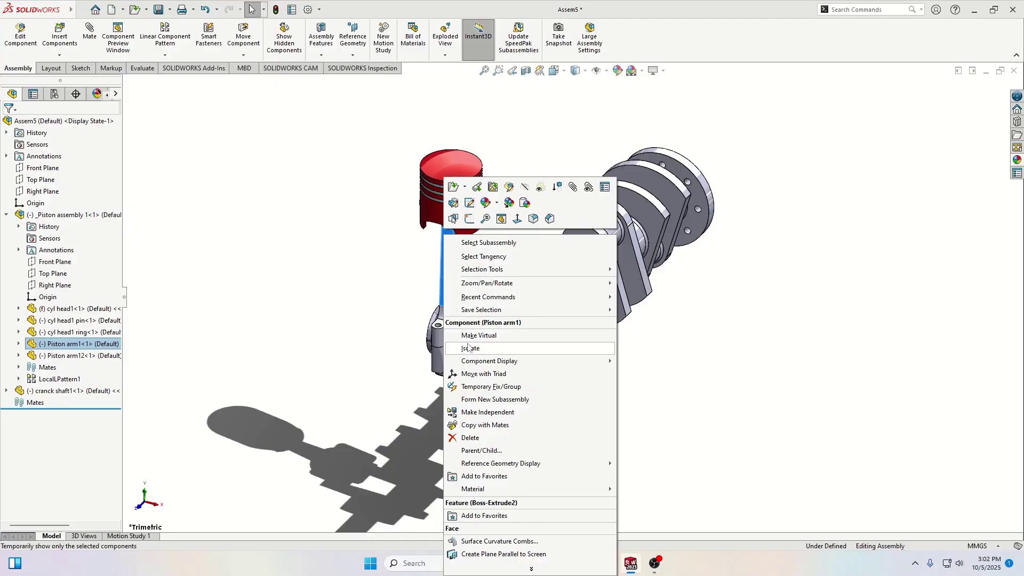
pyautogui.click(376, 300)
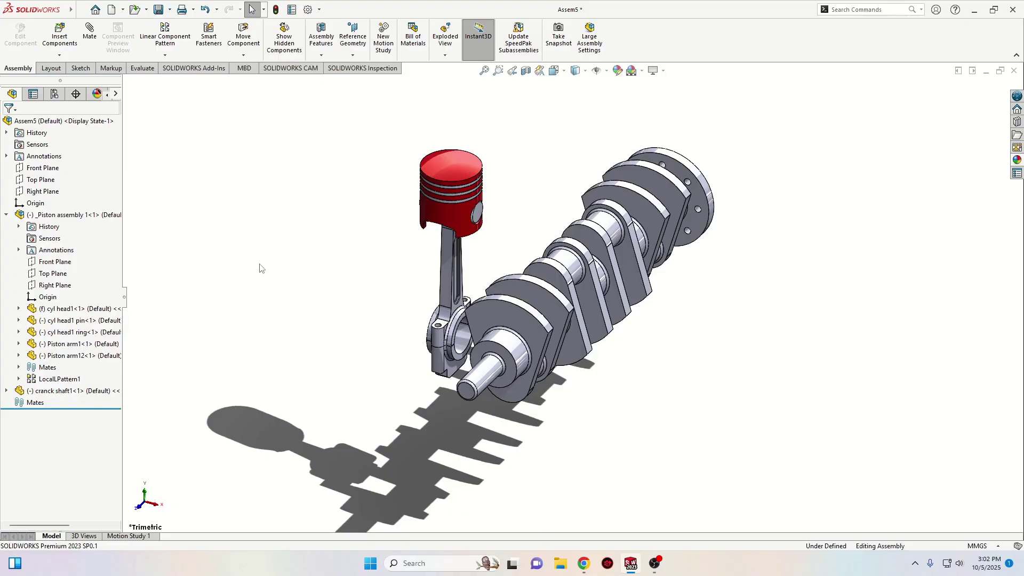
# Set the "_Piston assembly 1" component to be solved as Flexible in its component properties.
pyautogui.click(59, 214)
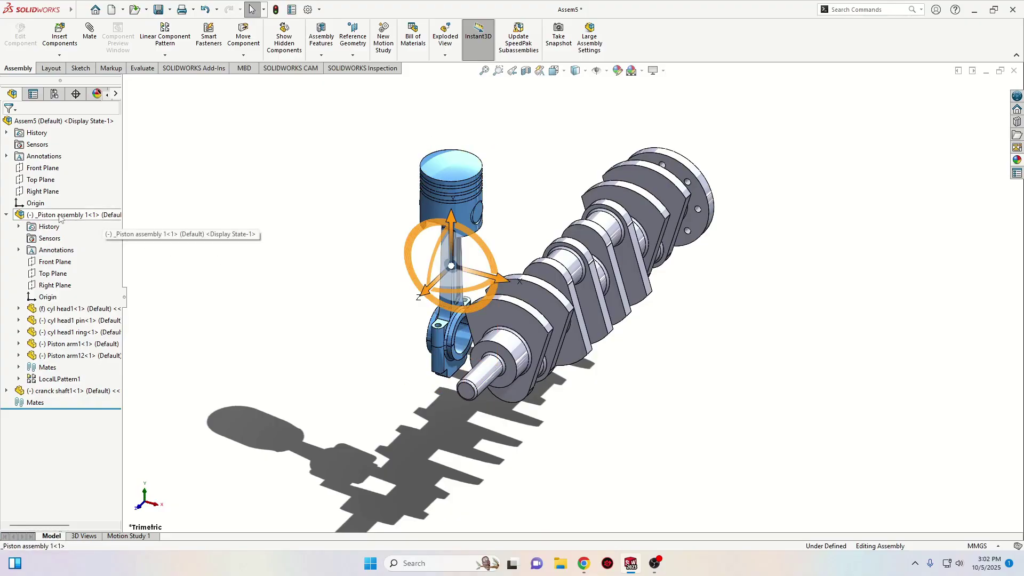
pyautogui.rightClick(60, 216)
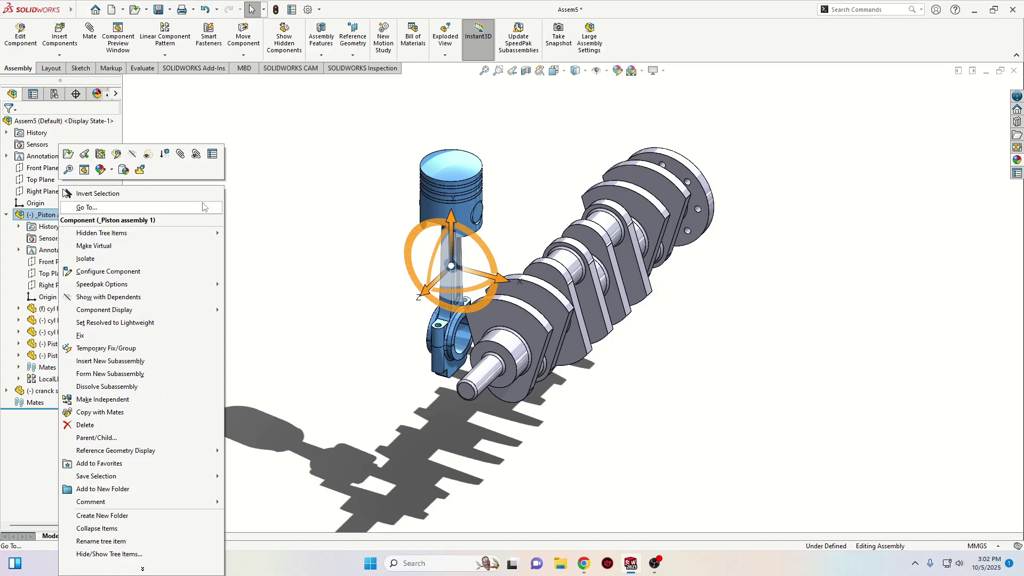
pyautogui.click(212, 154)
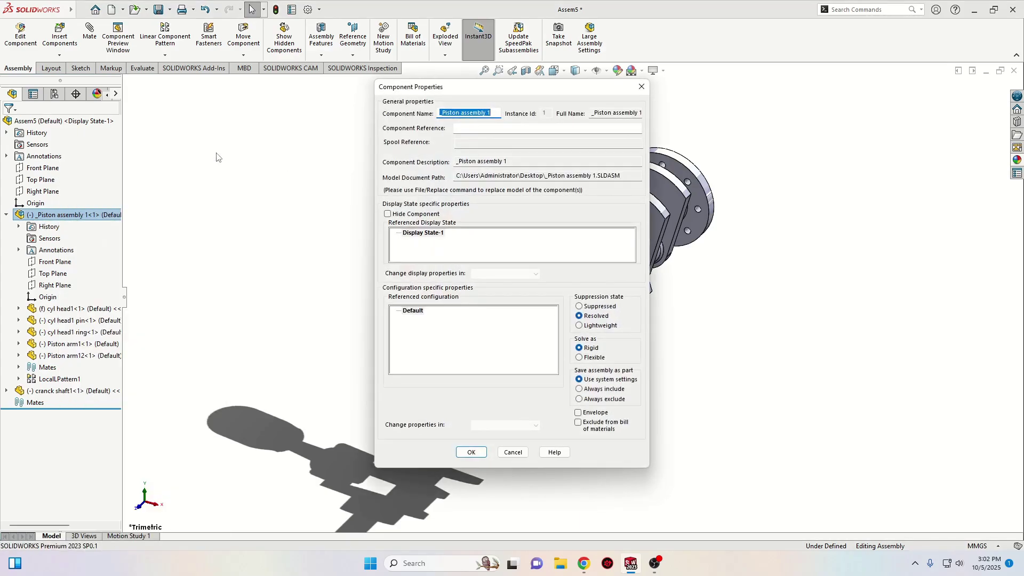
pyautogui.click(580, 357)
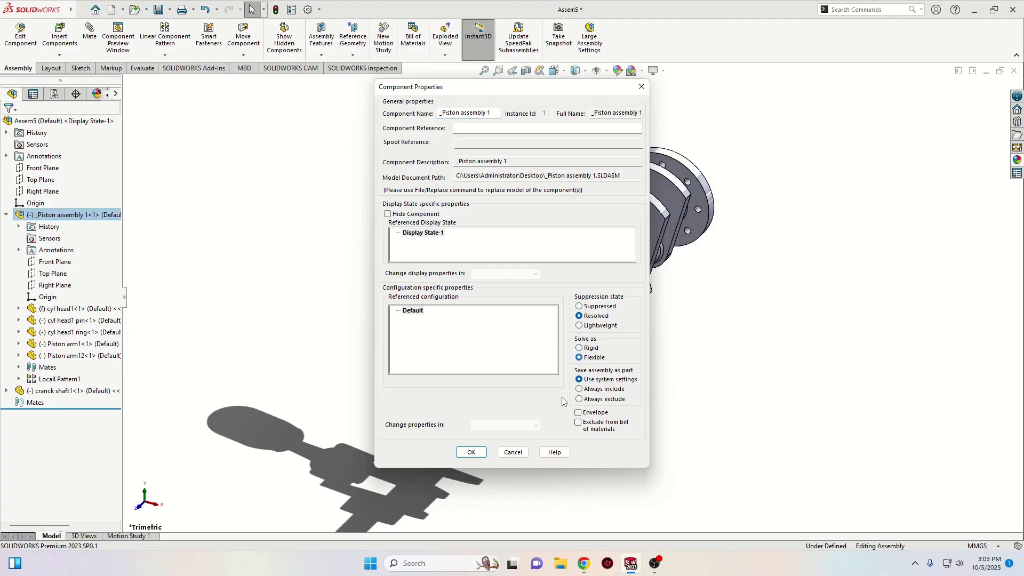
pyautogui.click(471, 452)
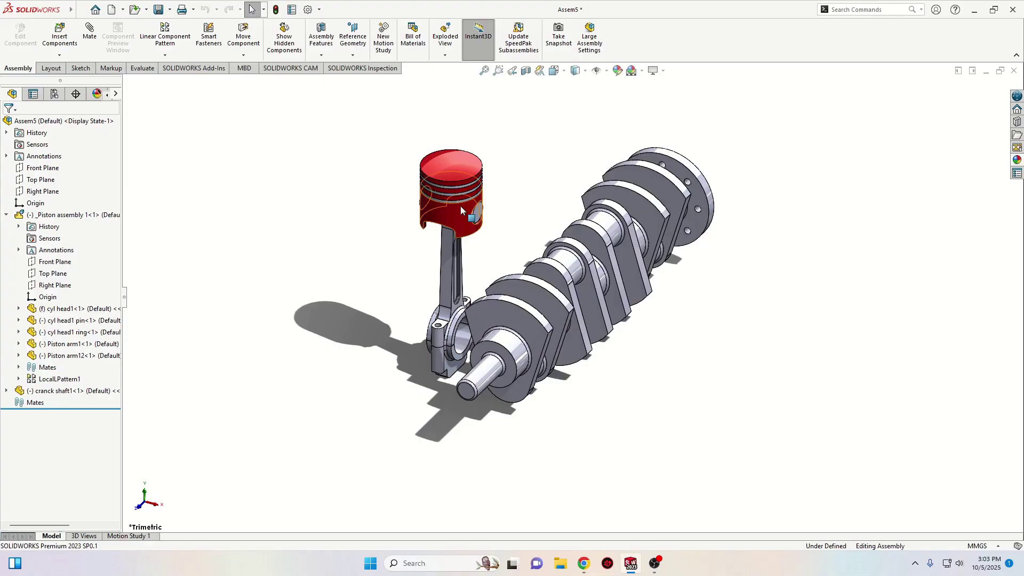
# Move the piston assembly slightly by its piston head, keeping it beside the front end of the crankshaft.
pyautogui.moveTo(457, 211); pyautogui.dragTo(450, 219)
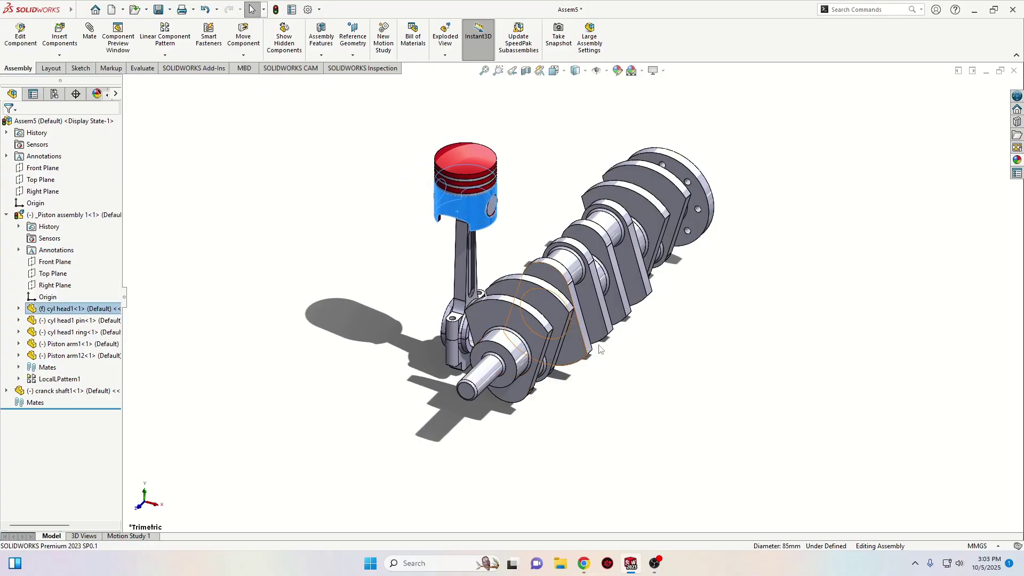
pyautogui.scroll(-3, 555, 320)
pyautogui.moveTo(555, 320); pyautogui.dragTo(593, 360, button='middle')
pyautogui.scroll(3, 563, 293)
pyautogui.moveTo(539, 299); pyautogui.dragTo(526, 280, button='middle')
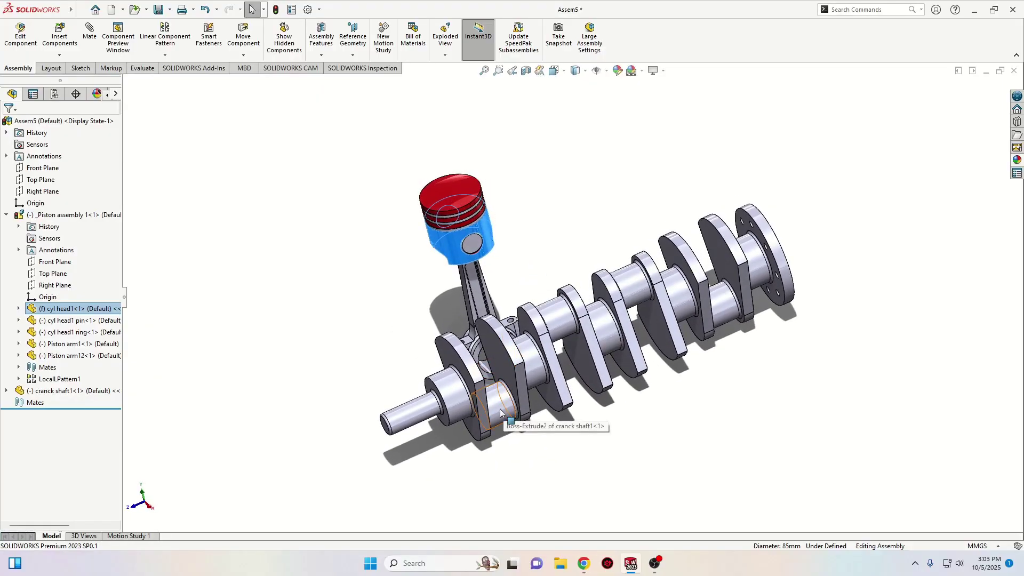
# Shift the crankshaft slightly away from the piston assembly.
pyautogui.moveTo(495, 407); pyautogui.dragTo(341, 392)
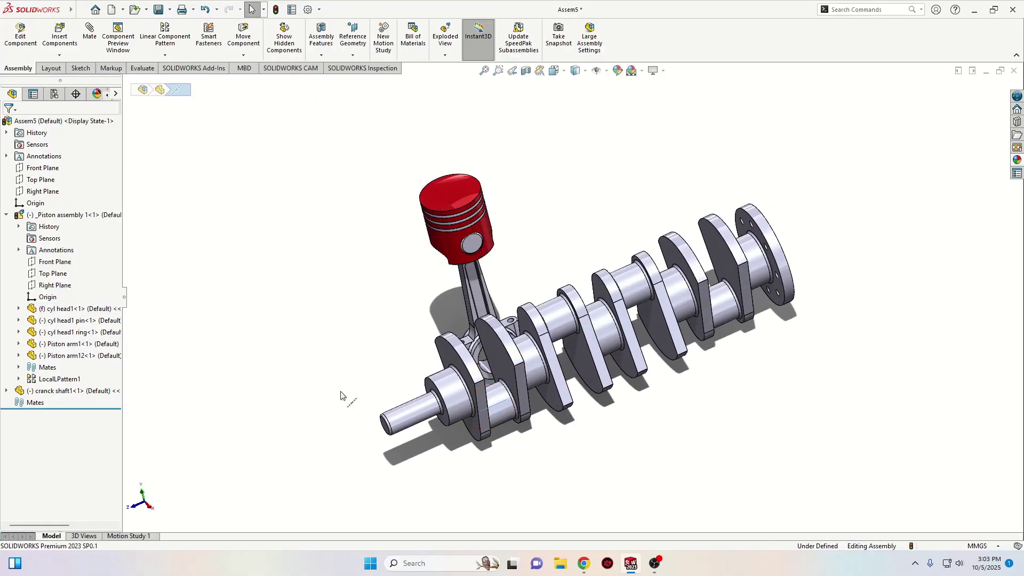
pyautogui.click(341, 392)
pyautogui.moveTo(446, 407); pyautogui.dragTo(463, 423)
pyautogui.press('Escape')
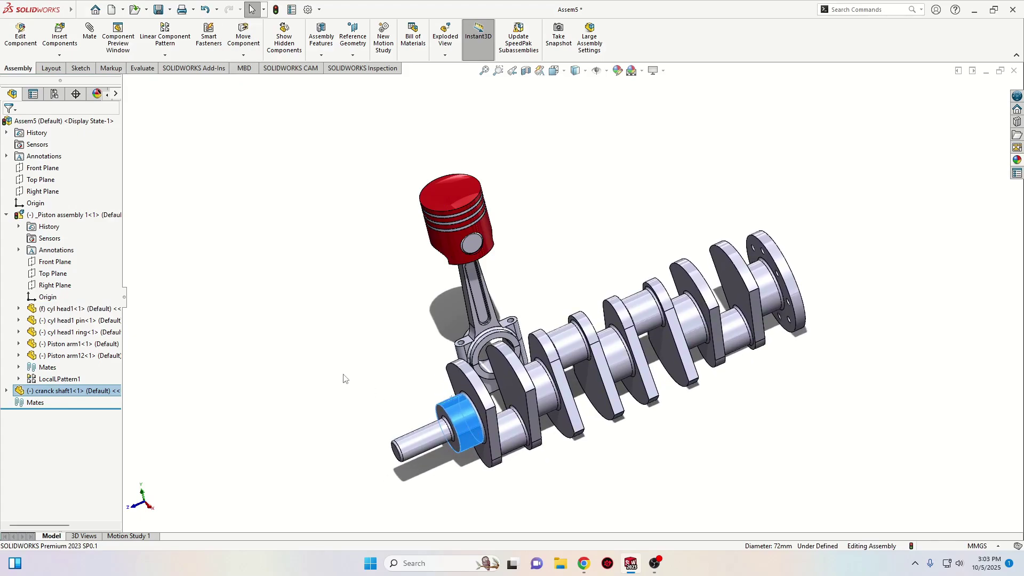
pyautogui.click(344, 378)
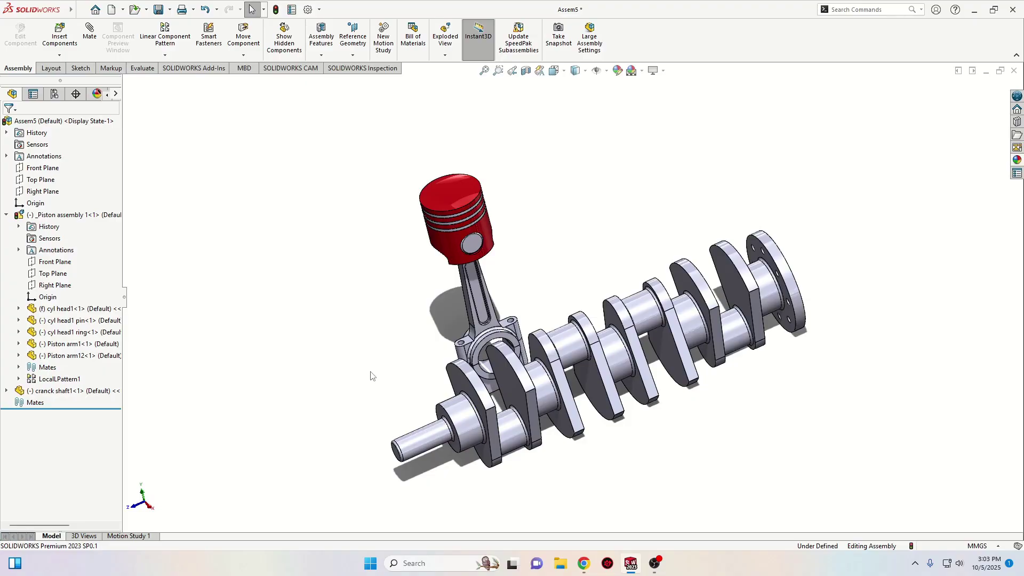
pyautogui.moveTo(372, 376); pyautogui.dragTo(350, 338, button='middle')
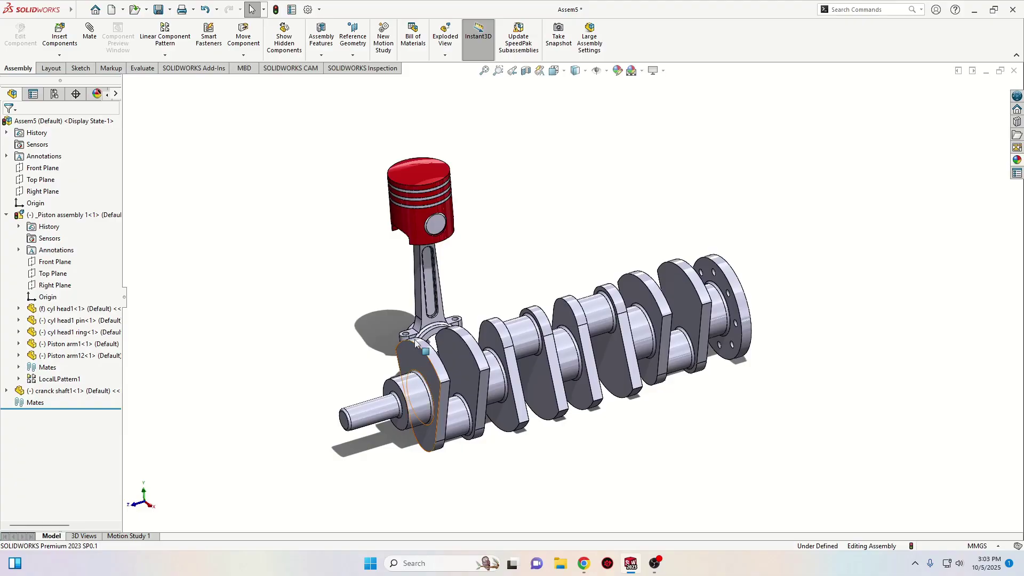
# Show the temporary axes of the piston assembly and crankshaft.
pyautogui.click(606, 70)
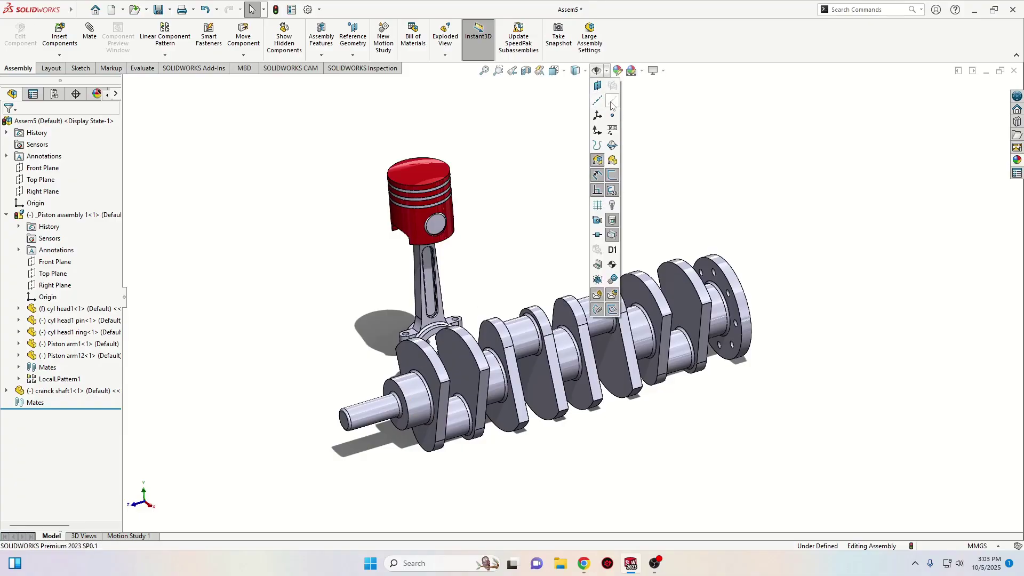
pyautogui.click(597, 101)
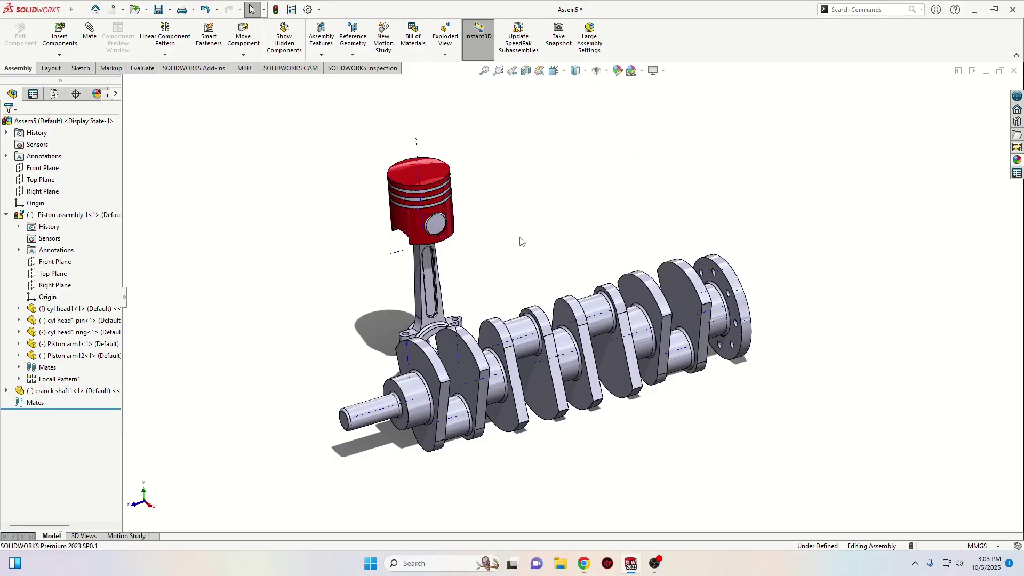
pyautogui.scroll(-2, 462, 417)
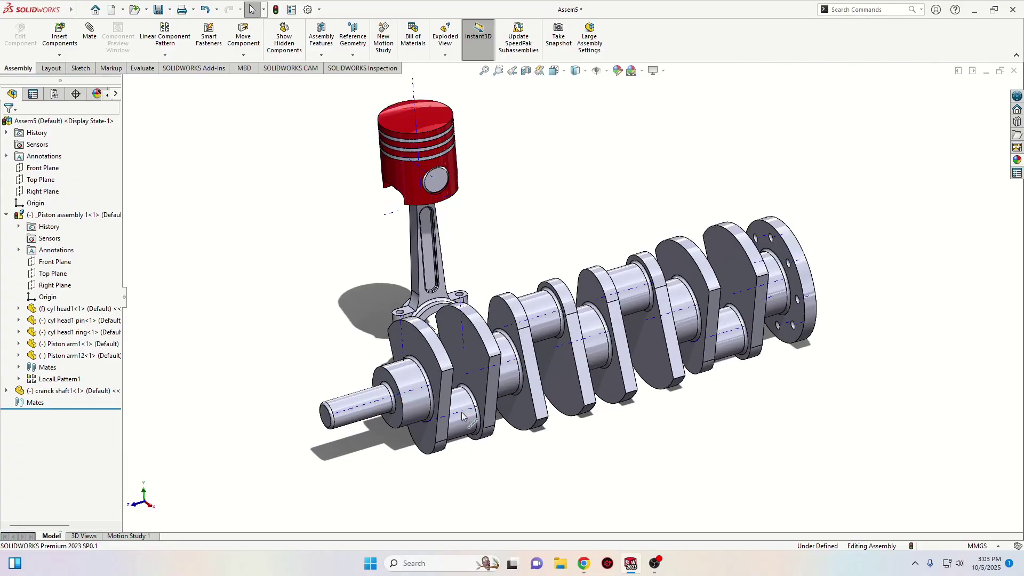
# Mate the inner face of the crankshaft's rear flange coincident with the assembly's Front Plane.
pyautogui.click(783, 257)
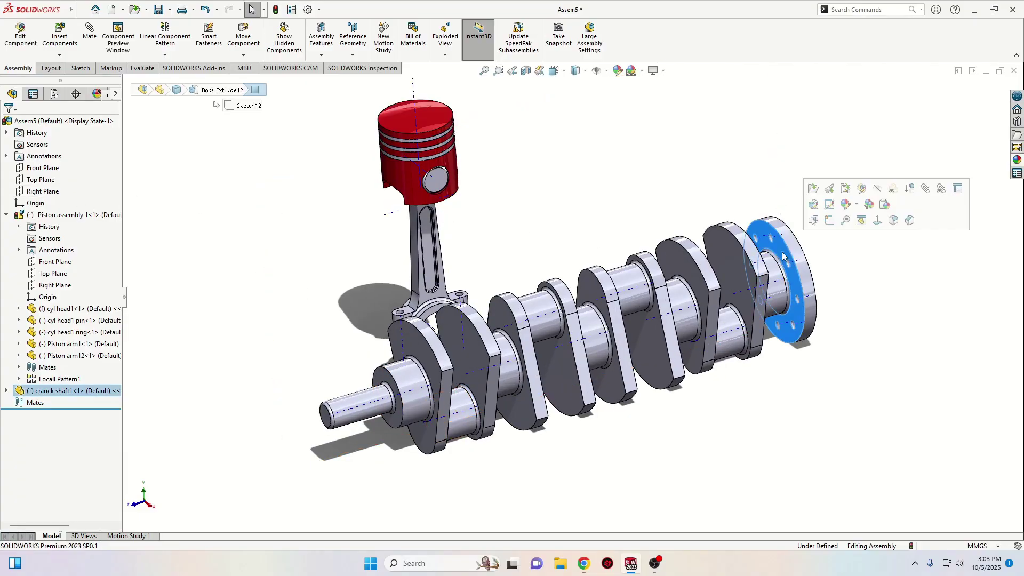
pyautogui.click(53, 168)
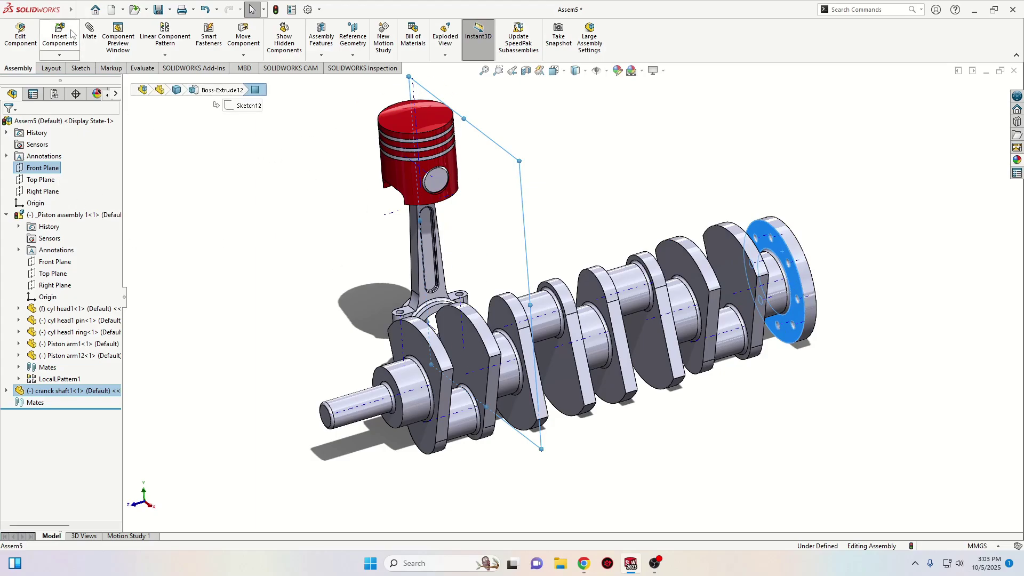
pyautogui.click(96, 33)
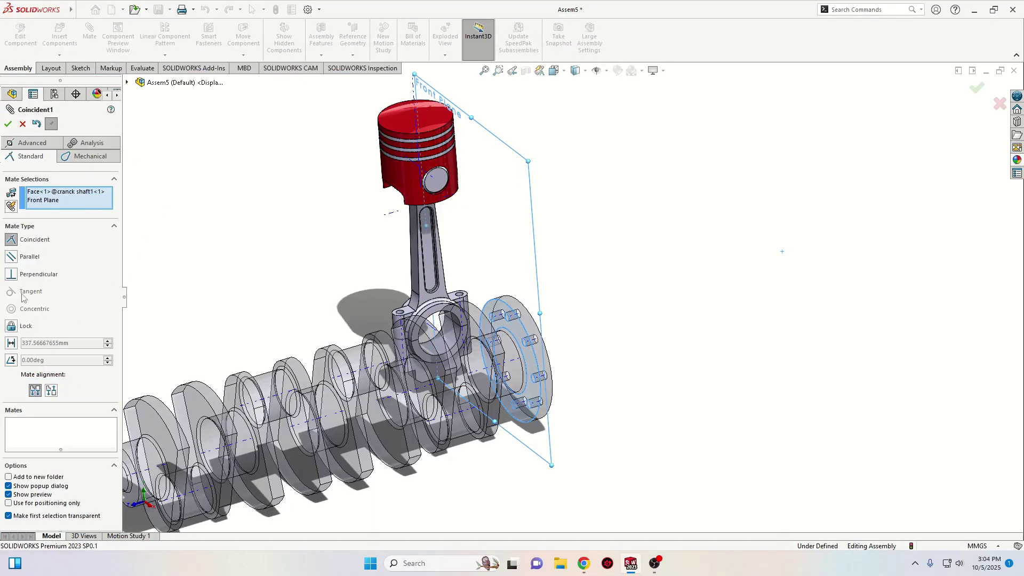
pyautogui.click(8, 124)
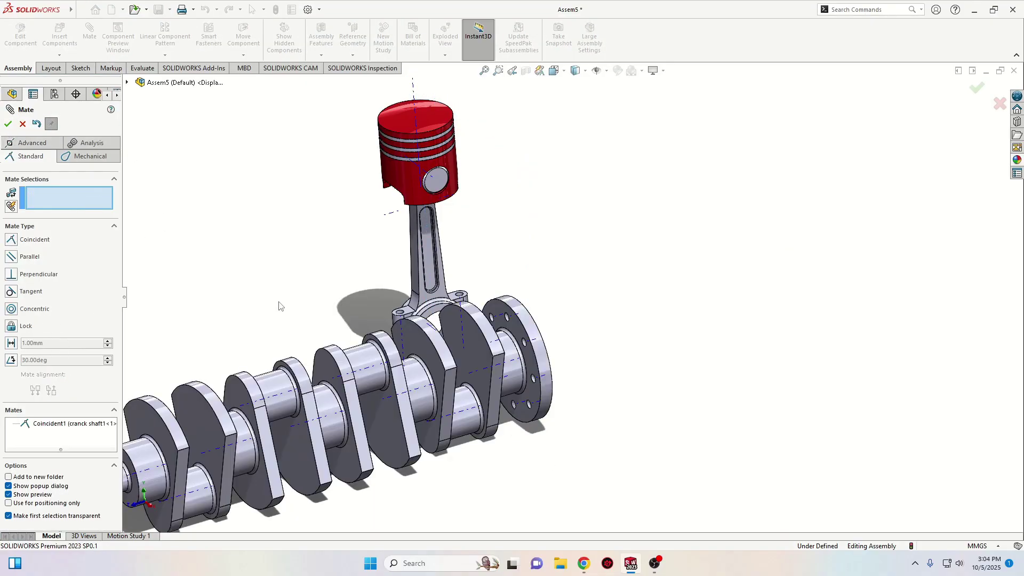
# Mate the crankshaft's main axis coincident with the assembly's Right Plane.
pyautogui.scroll(2, 279, 303)
pyautogui.keyDown('ctrl'); pyautogui.moveTo(281, 336); pyautogui.dragTo(416, 238, button='middle'); pyautogui.keyUp('ctrl')
pyautogui.scroll(-2, 408, 300)
pyautogui.scroll(1, 418, 249)
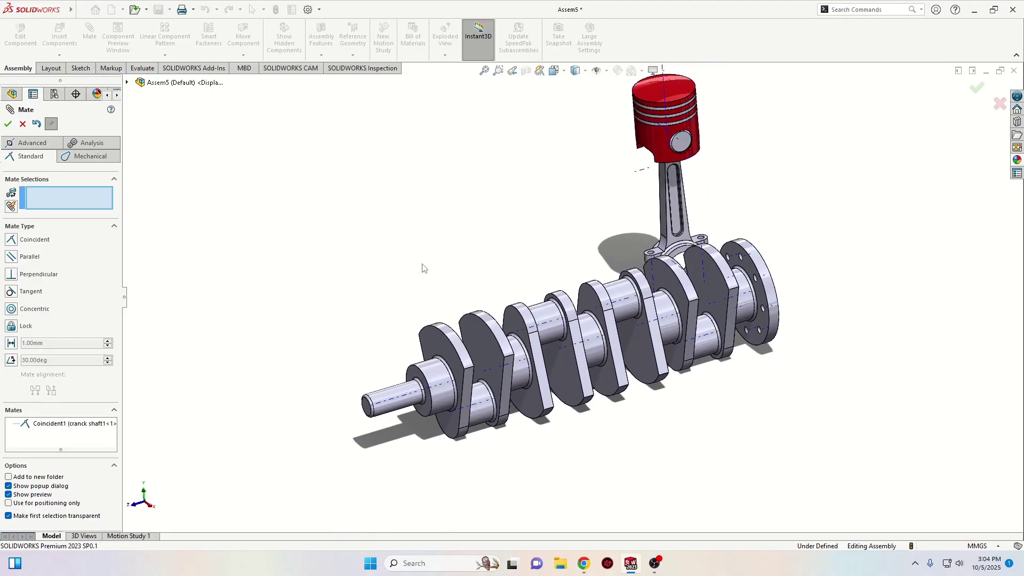
pyautogui.click(127, 83)
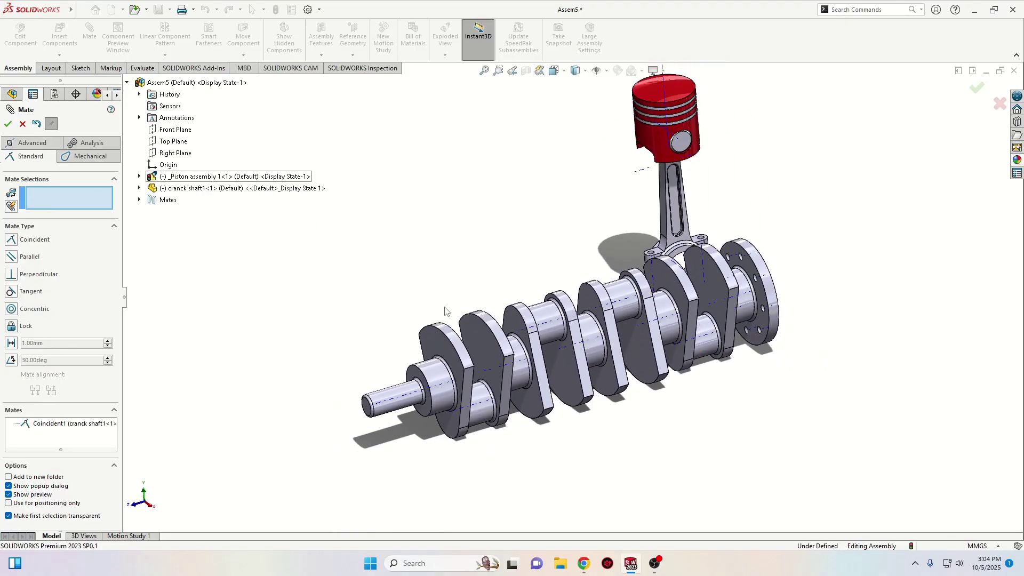
pyautogui.click(435, 392)
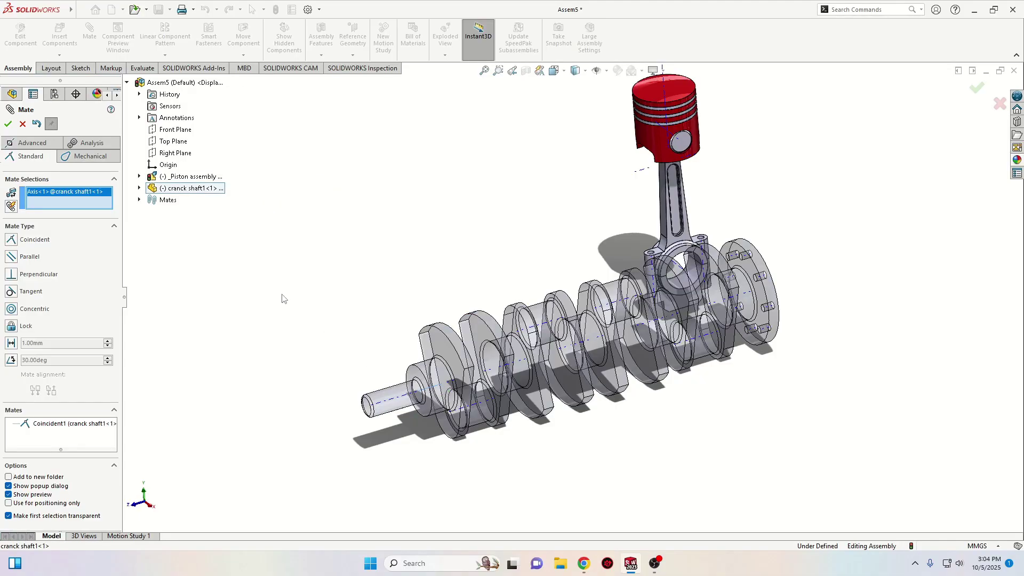
pyautogui.click(169, 153)
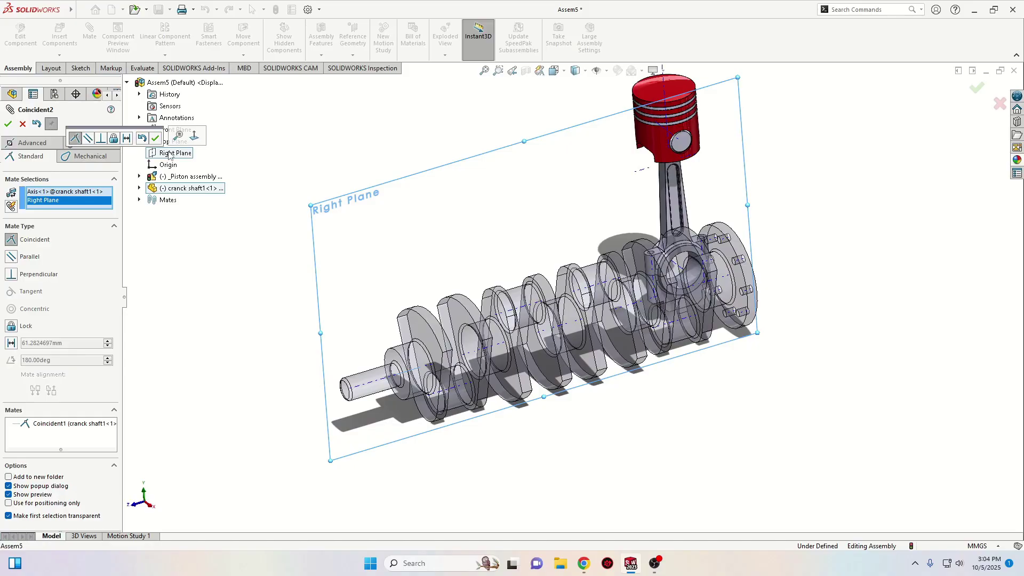
pyautogui.click(155, 138)
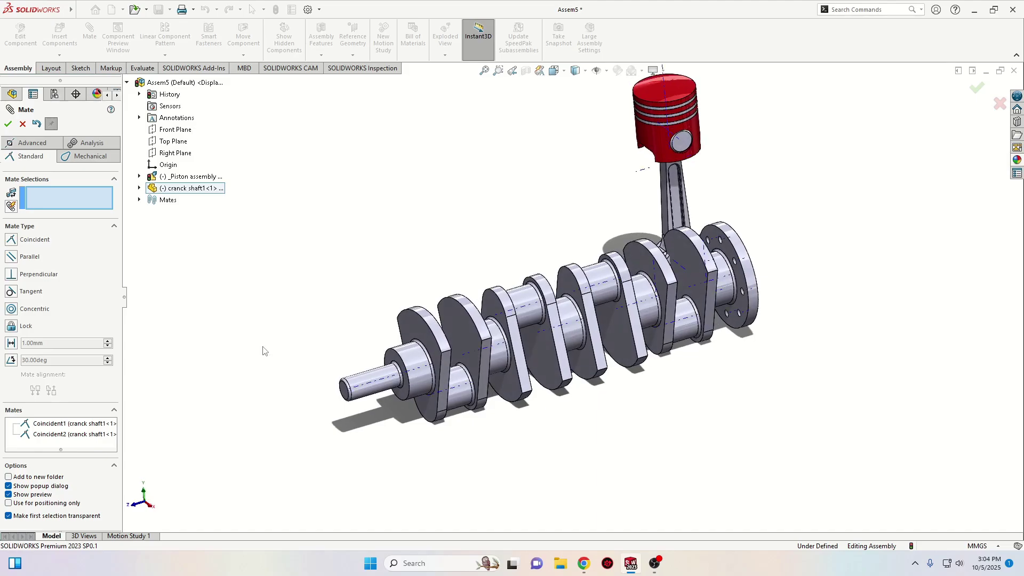
# Mate the crankshaft's main axis coincident with the assembly's Top Plane and finish mating.
pyautogui.click(429, 377)
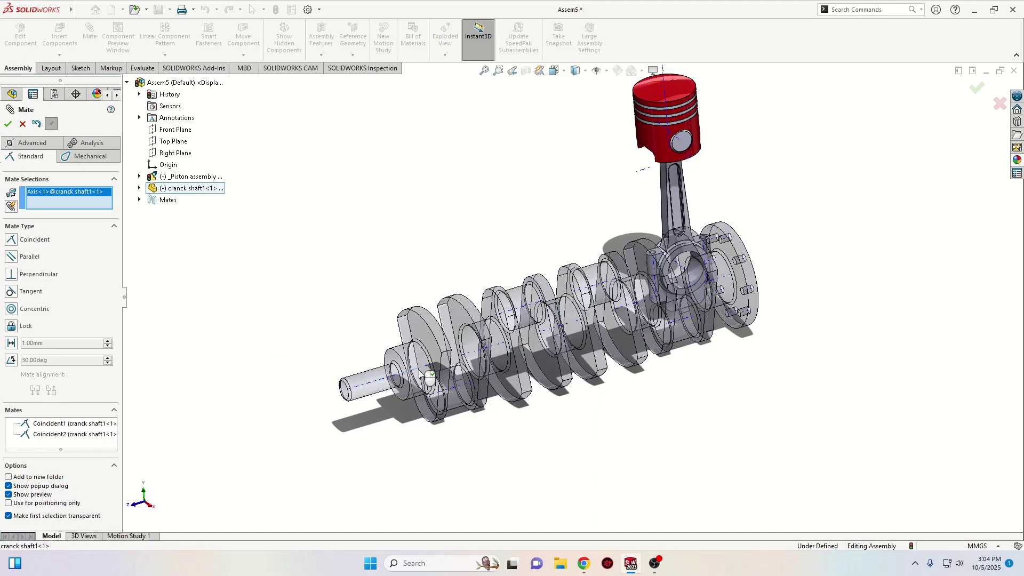
pyautogui.click(180, 143)
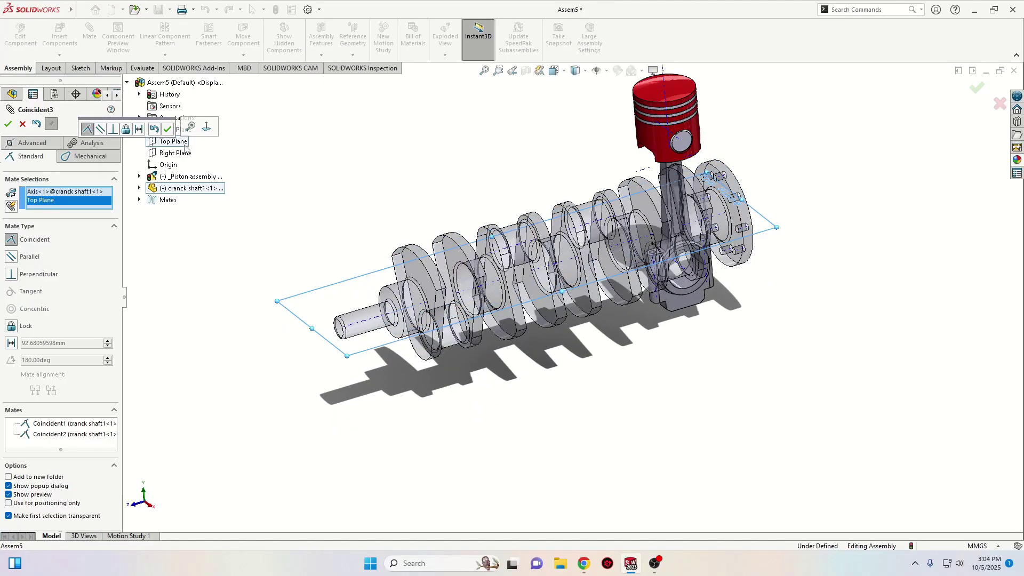
pyautogui.click(167, 129)
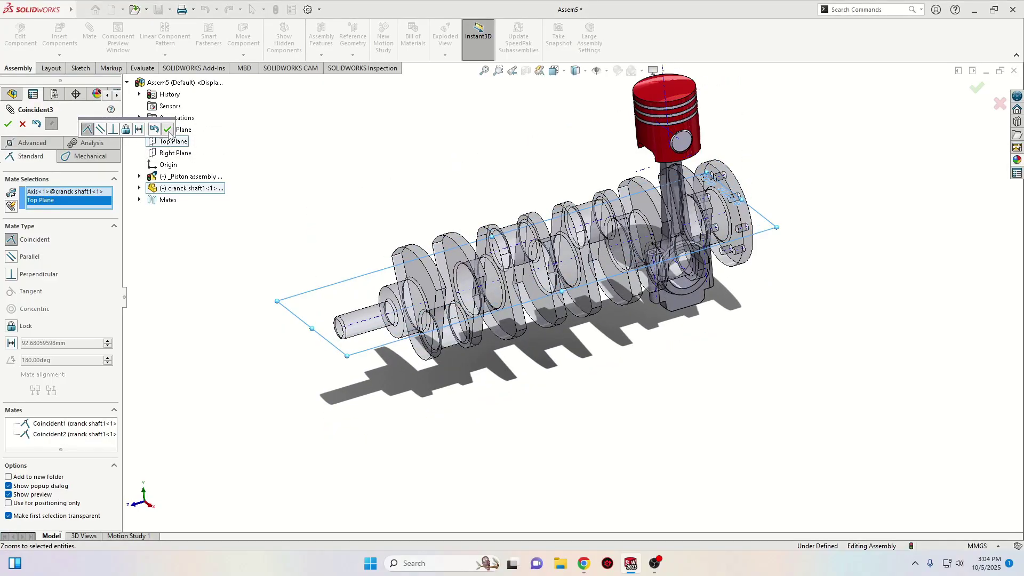
pyautogui.click(8, 123)
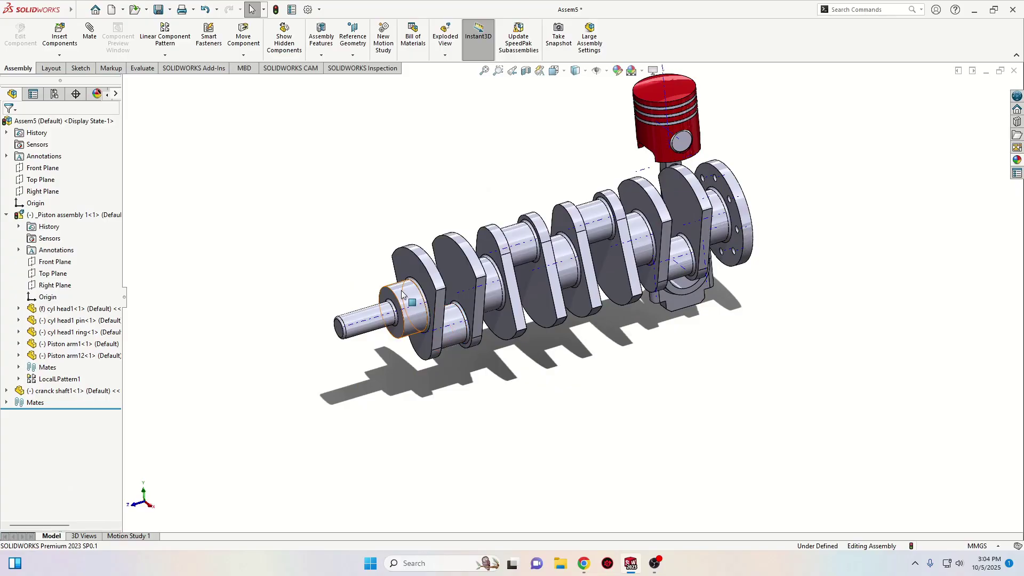
# Turn the crankshaft slightly and mate the connecting rod's big-end bore concentric with the first crankpin.
pyautogui.moveTo(450, 341); pyautogui.dragTo(352, 273)
pyautogui.click(223, 274)
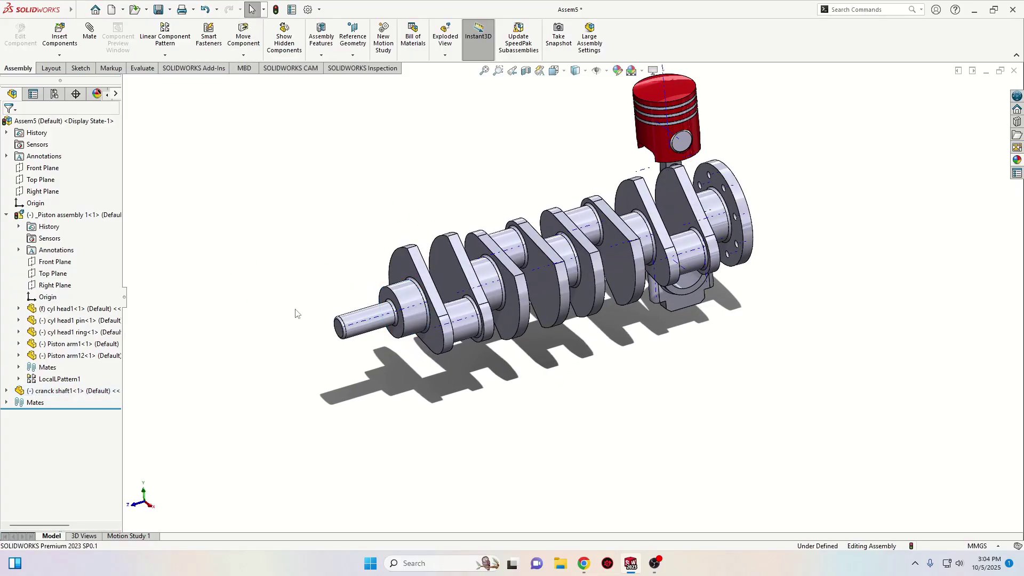
pyautogui.keyDown('ctrl'); pyautogui.moveTo(586, 343); pyautogui.dragTo(612, 385, button='middle'); pyautogui.keyUp('ctrl')
pyautogui.moveTo(731, 357); pyautogui.dragTo(745, 346, button='middle')
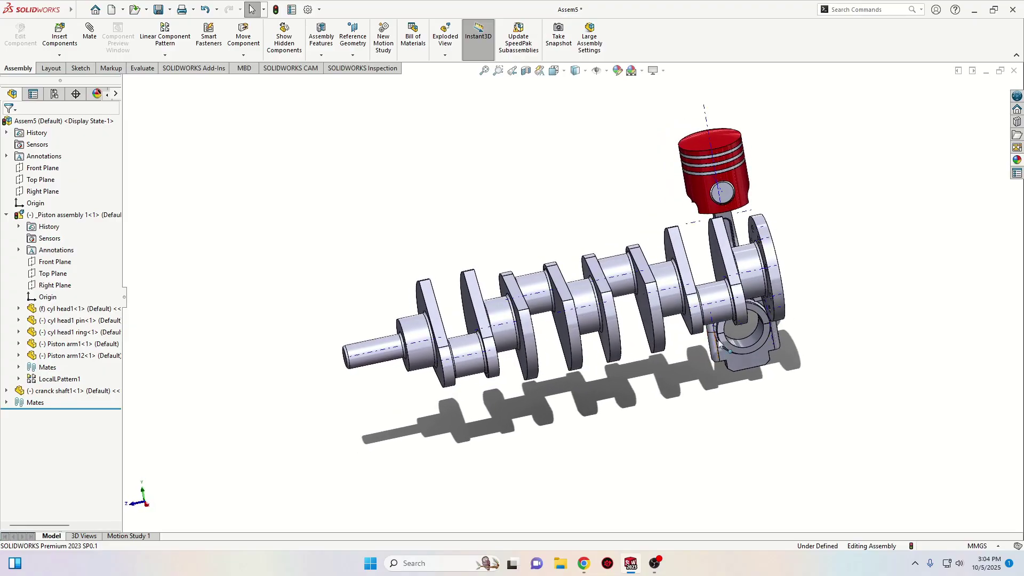
pyautogui.click(746, 346)
pyautogui.click(466, 350)
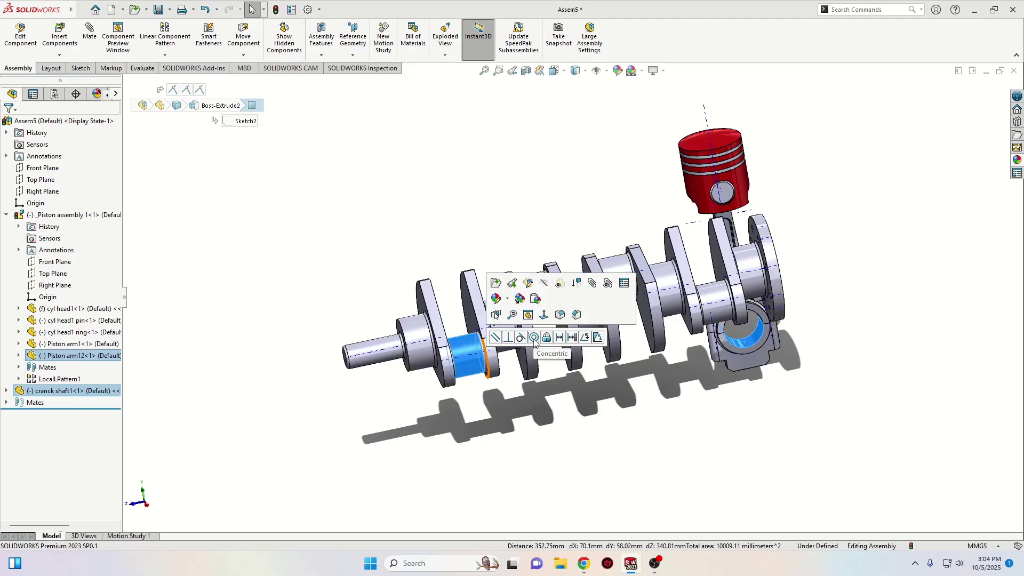
pyautogui.click(534, 337)
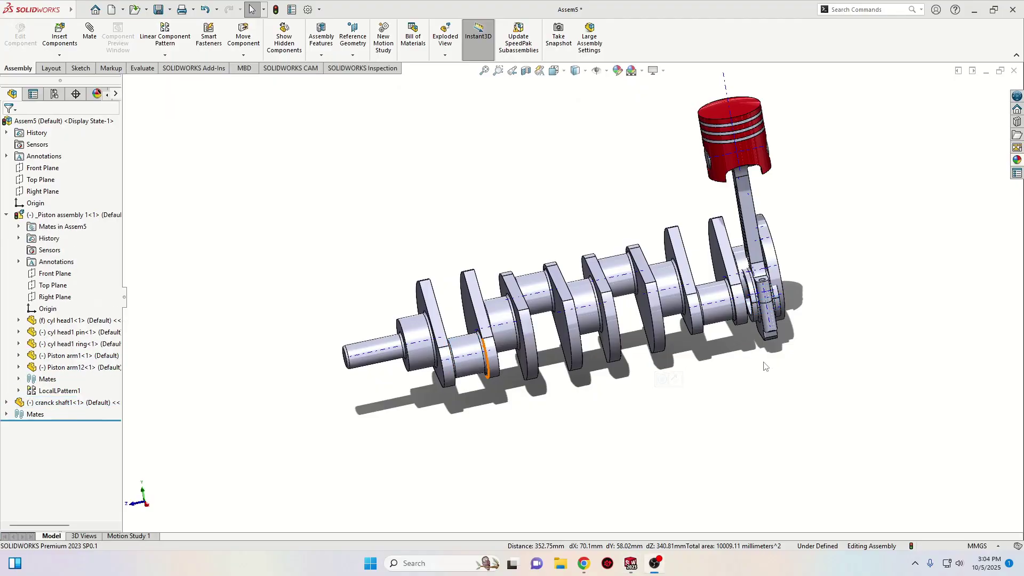
# Center the connecting rod cap on the first crankpin with a Width mate between the outer faces of the first two webs and the cap's side faces.
pyautogui.scroll(-4, 695, 322)
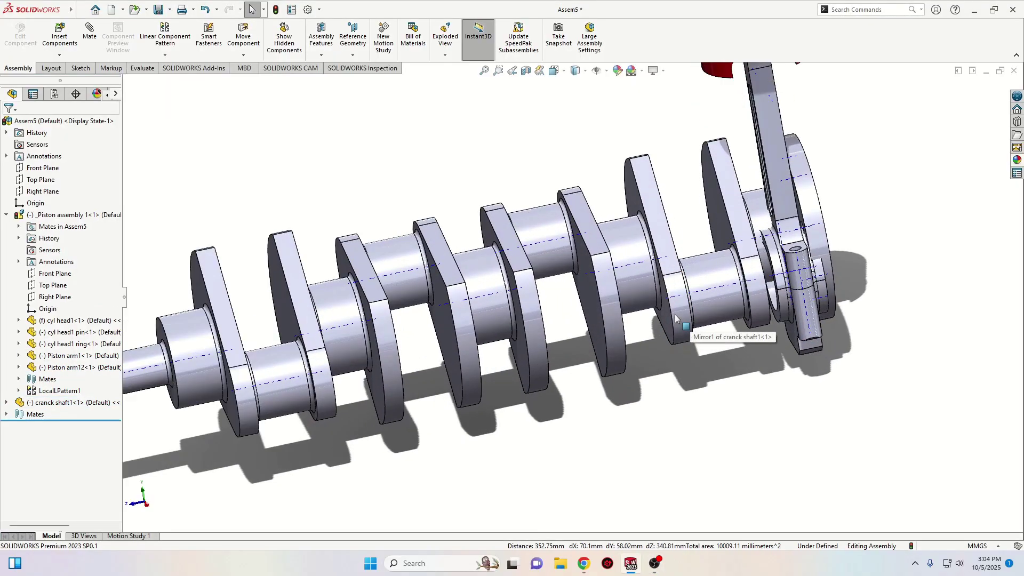
pyautogui.keyDown('ctrl'); pyautogui.moveTo(253, 344); pyautogui.dragTo(348, 341, button='middle'); pyautogui.keyUp('ctrl')
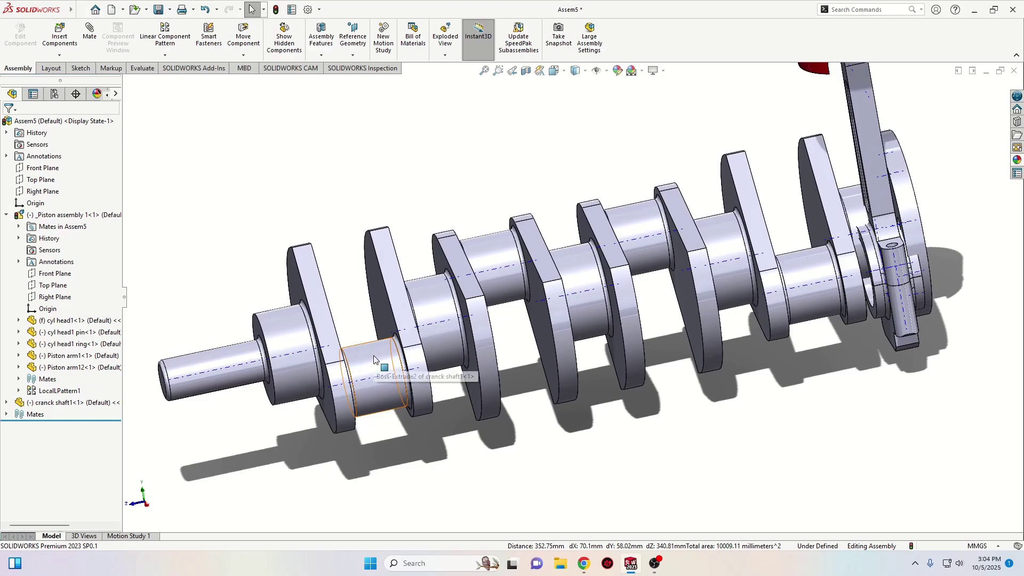
pyautogui.click(296, 286)
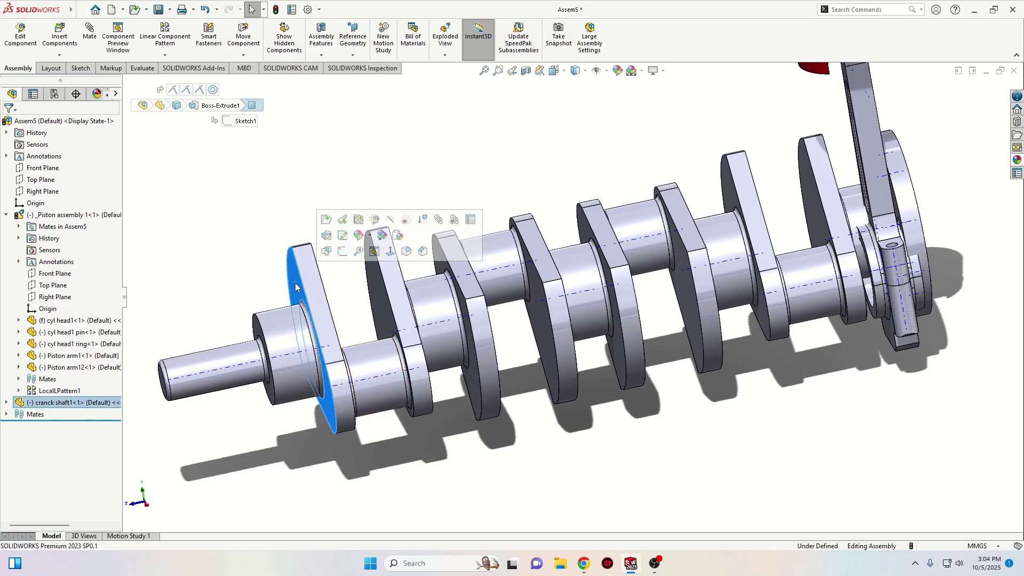
pyautogui.moveTo(295, 286); pyautogui.dragTo(280, 314, button='middle')
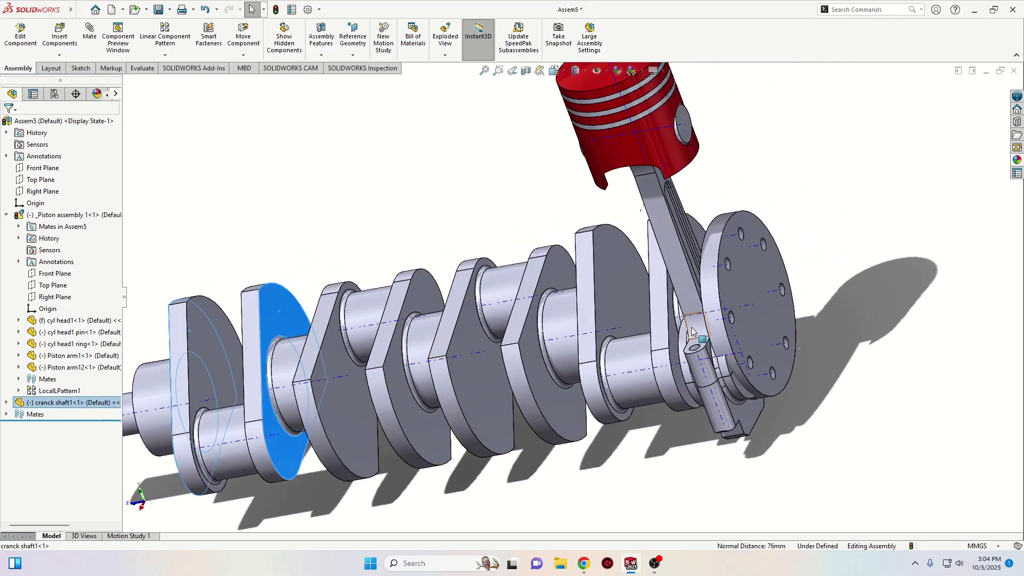
pyautogui.scroll(-3, 768, 406)
pyautogui.click(721, 430)
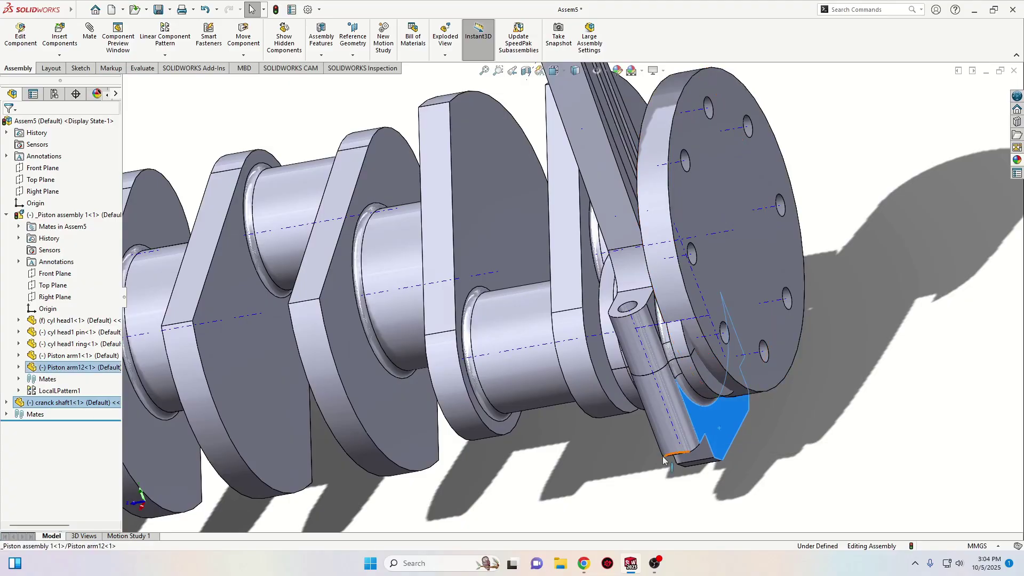
pyautogui.moveTo(721, 431); pyautogui.dragTo(641, 444, button='middle')
pyautogui.click(641, 444)
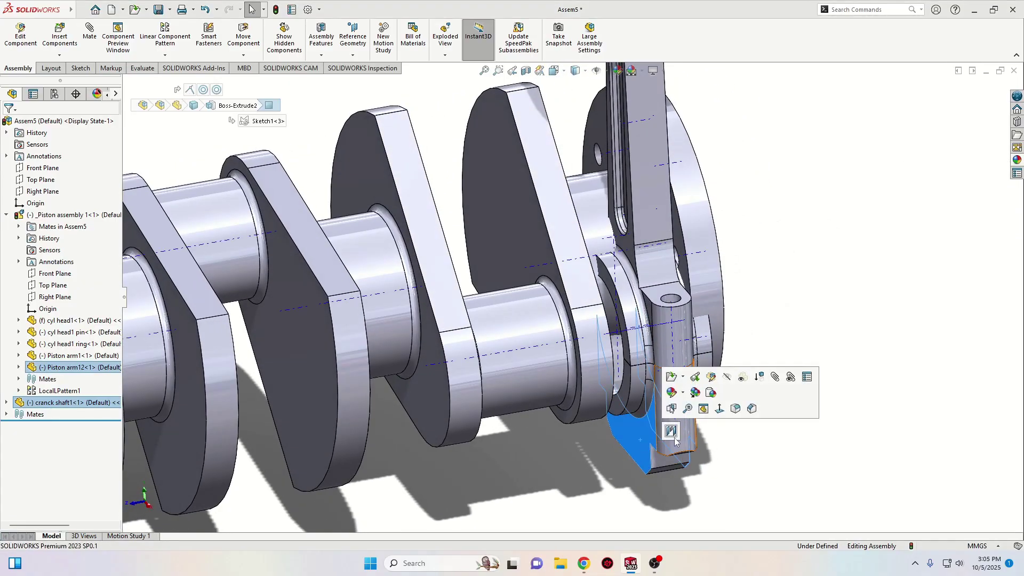
pyautogui.click(671, 431)
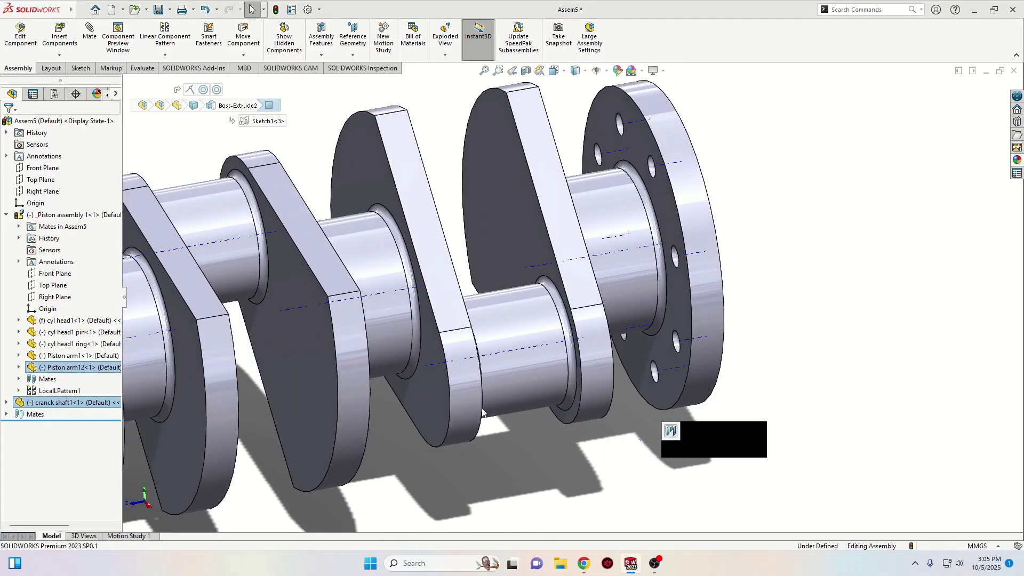
pyautogui.click(703, 444)
# Turn the crankshaft by its front journal to check how the connected piston assembly moves.
pyautogui.scroll(5, 391, 367)
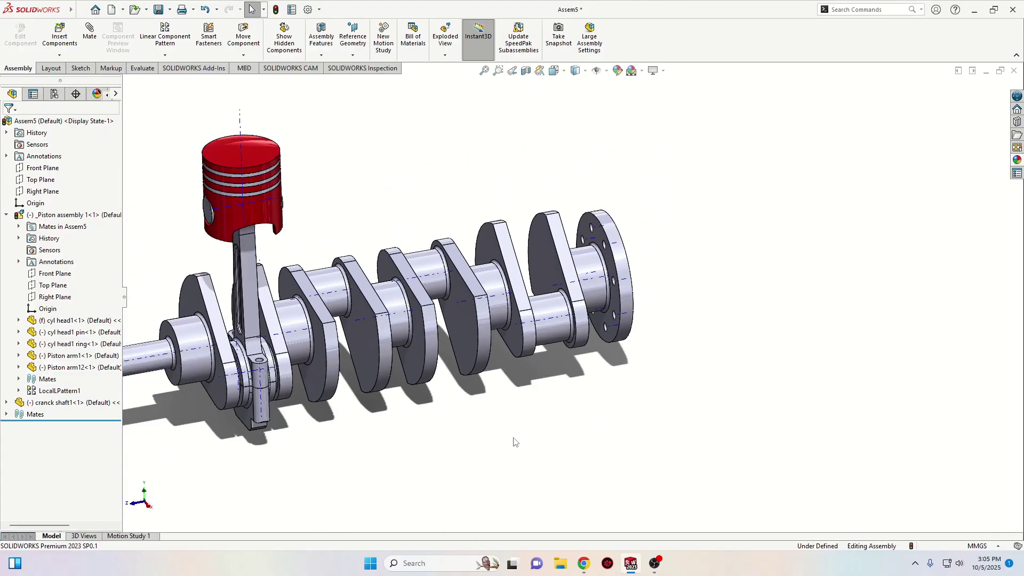
pyautogui.moveTo(390, 366); pyautogui.dragTo(316, 323, button='middle')
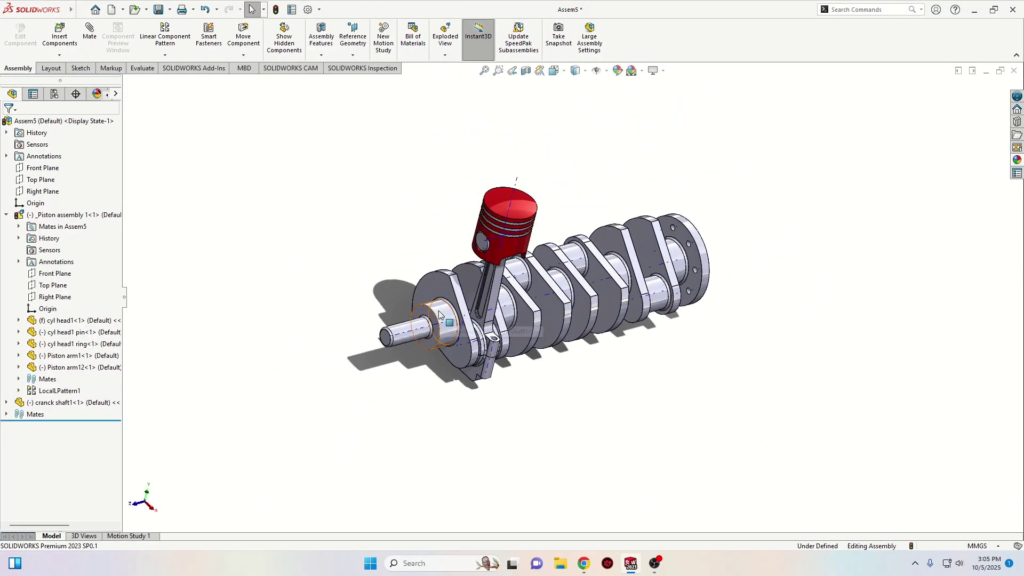
pyautogui.moveTo(439, 315); pyautogui.dragTo(312, 265)
pyautogui.press('Escape')
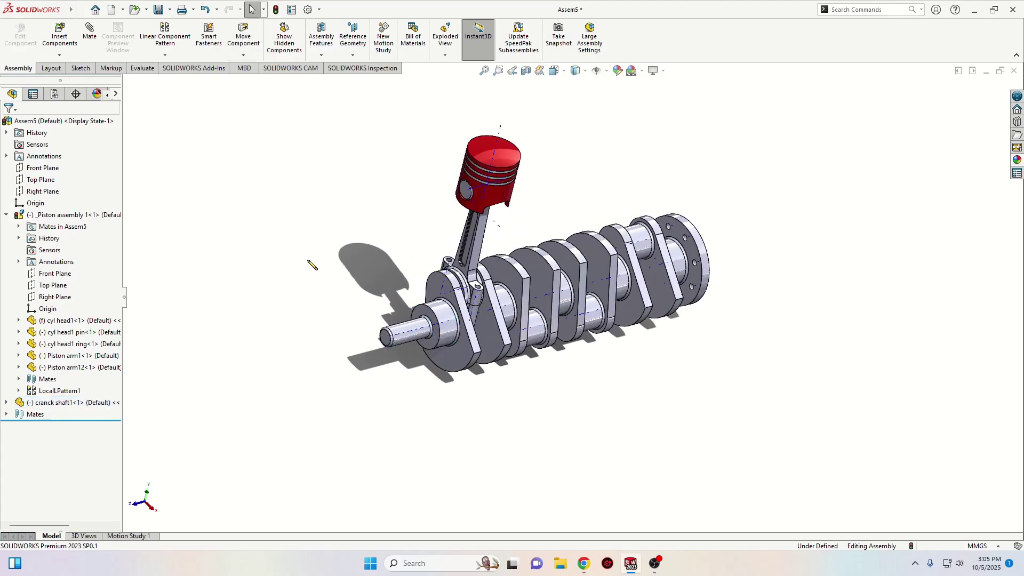
# Mate the piston head's vertical axis coincident with the assembly's Right Plane.
pyautogui.scroll(-2, 516, 209)
pyautogui.scroll(-2, 526, 224)
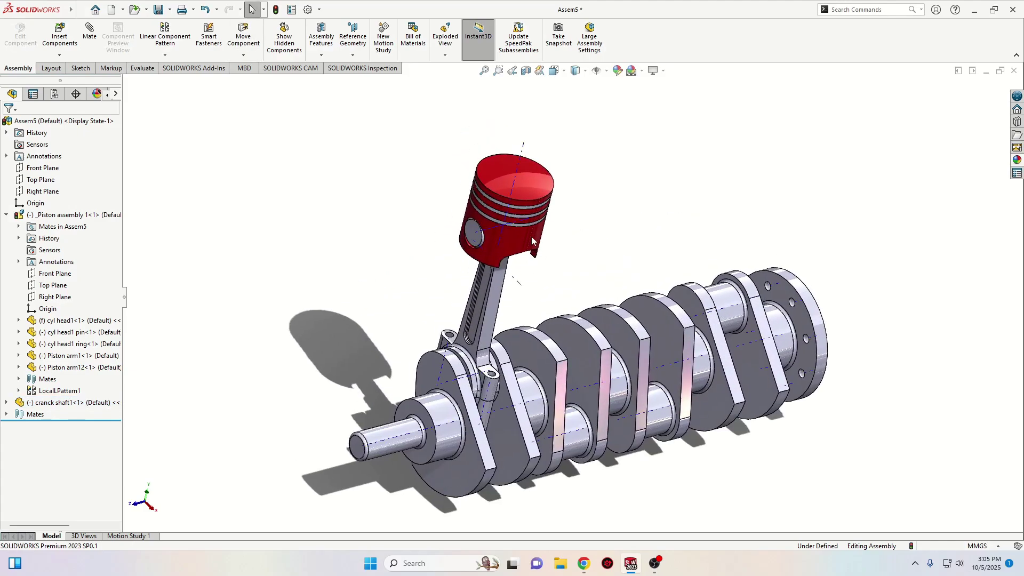
pyautogui.click(518, 166)
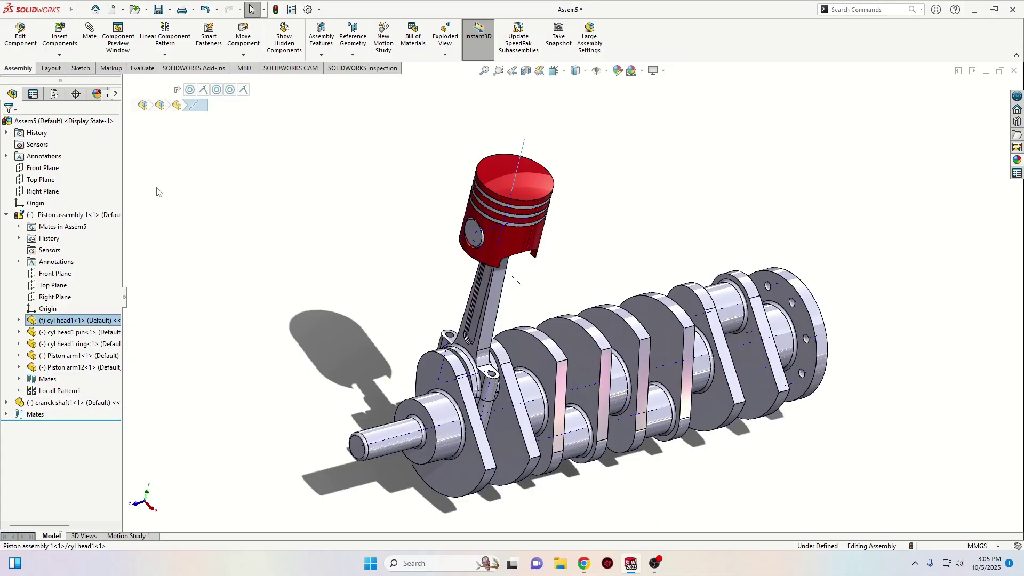
pyautogui.click(48, 195)
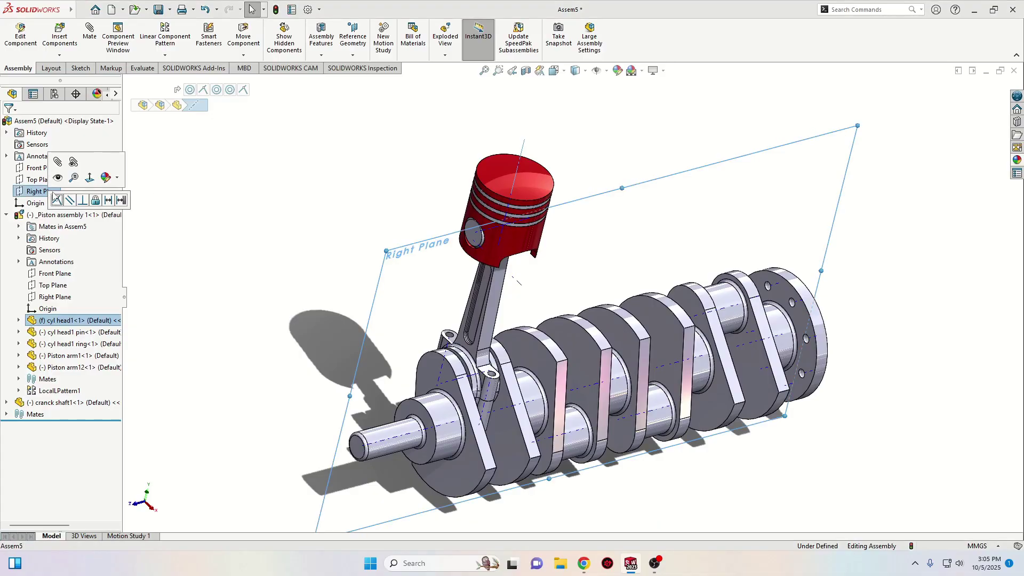
pyautogui.hotkey('alt', 'Tab')
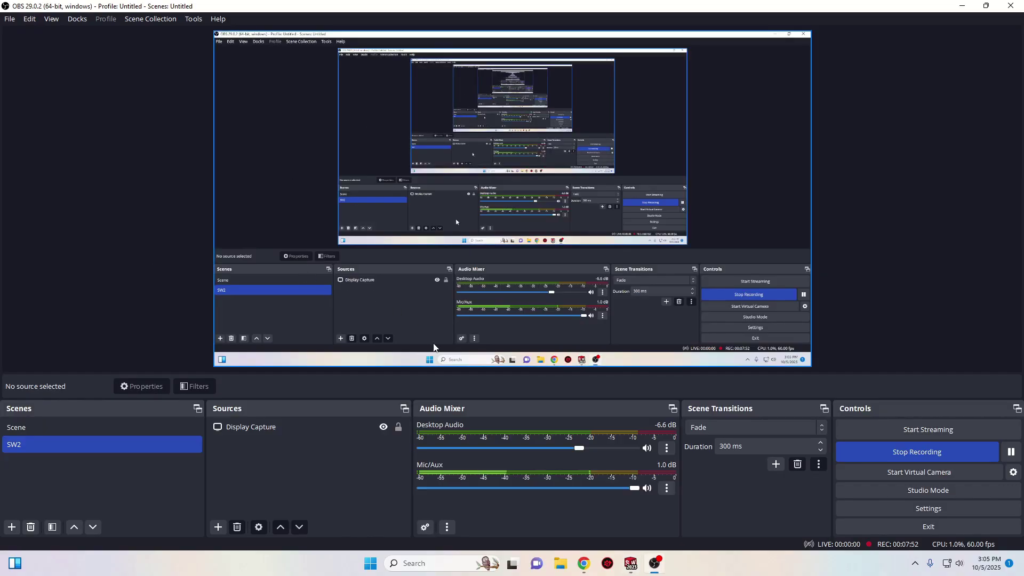
pyautogui.moveTo(633, 569)
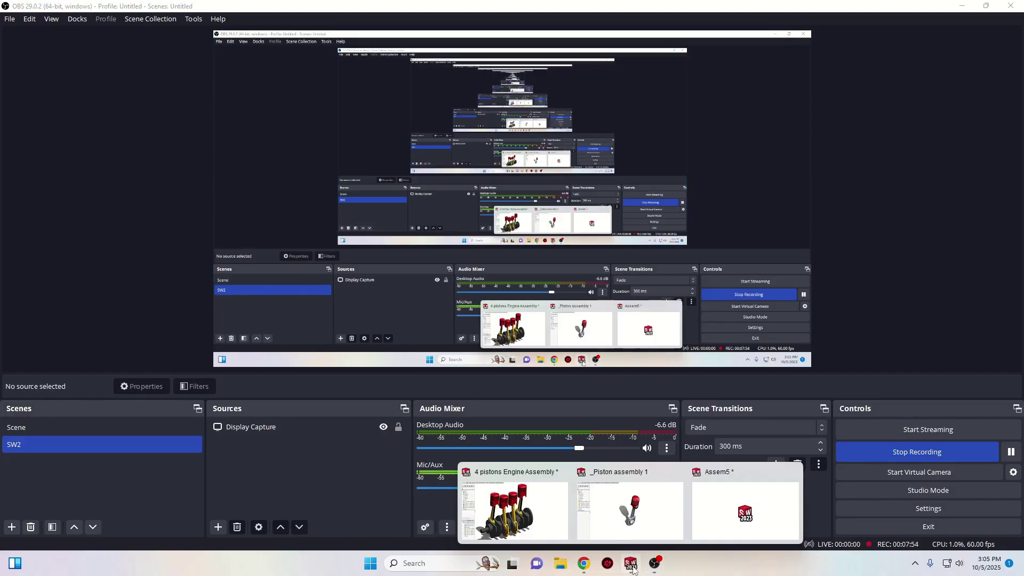
pyautogui.click(733, 511)
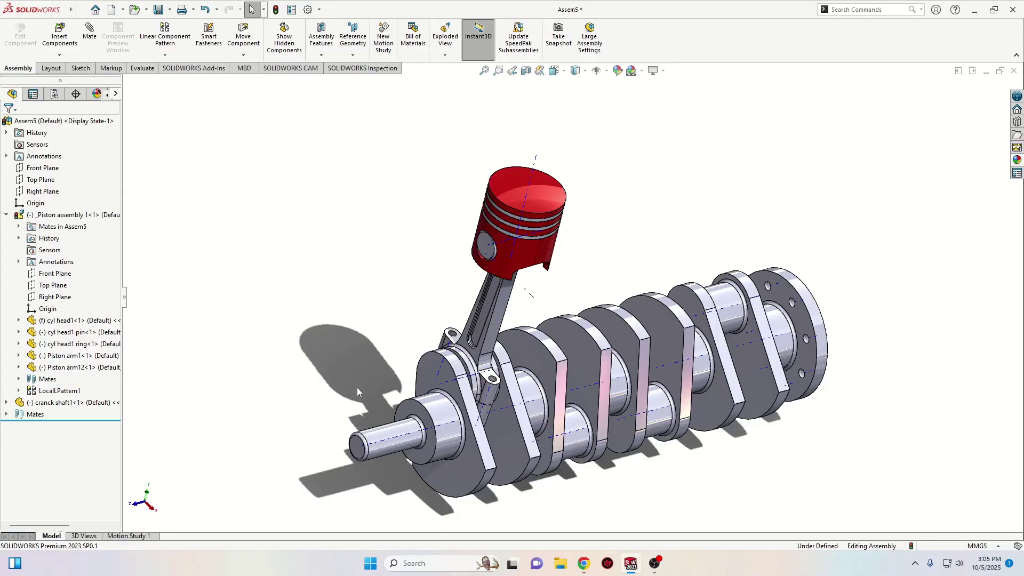
# Rotate the crankshaft to check the piston's motion with its axis mated to the Right Plane.
pyautogui.moveTo(310, 388); pyautogui.dragTo(385, 421, button='middle')
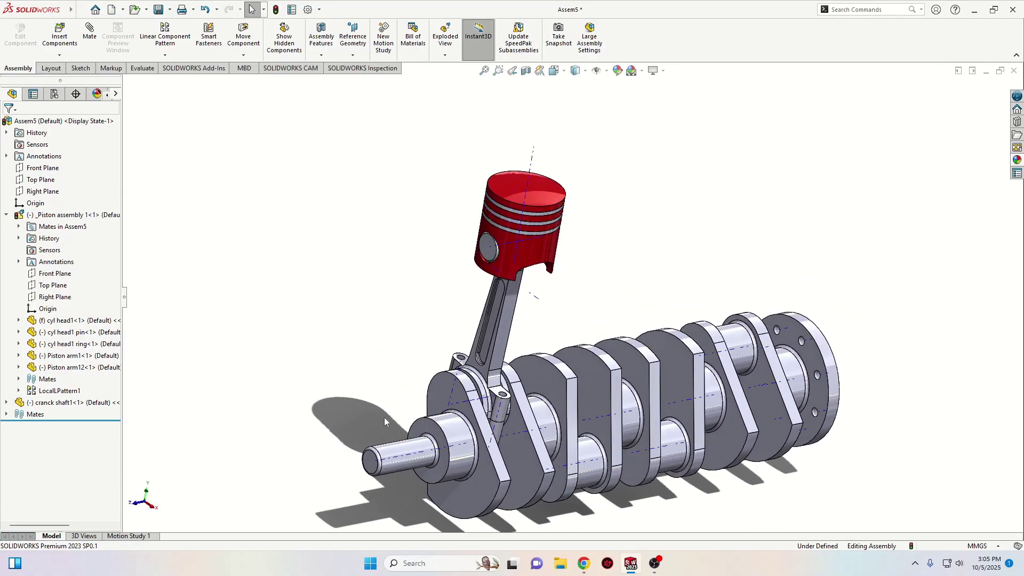
pyautogui.moveTo(456, 435); pyautogui.dragTo(387, 371)
pyautogui.click(288, 320)
pyautogui.scroll(2, 315, 343)
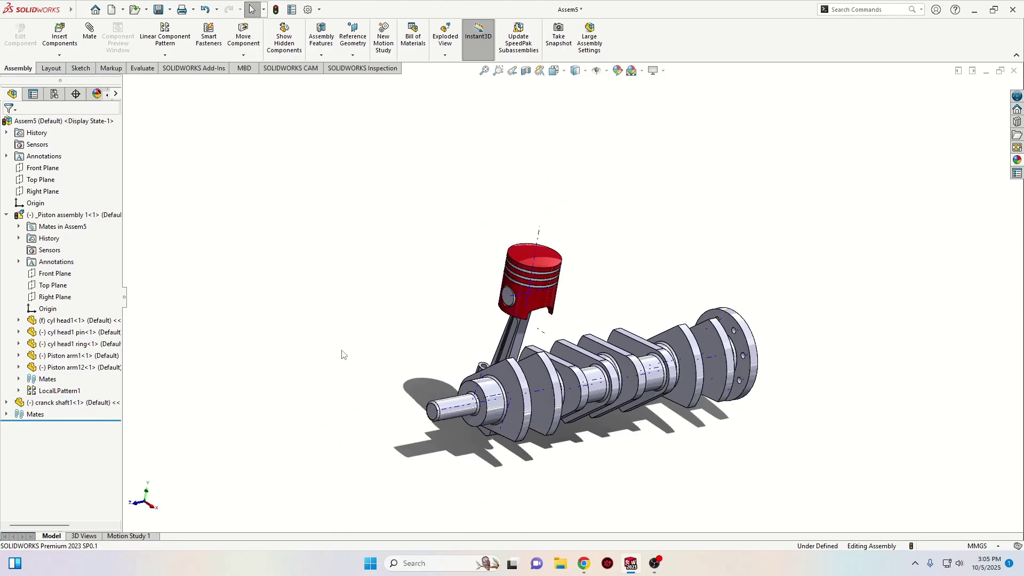
# Add three more copies of the piston subassembly to the assembly, placed in a row above the crankshaft.
pyautogui.moveTo(343, 351); pyautogui.dragTo(361, 334, button='middle')
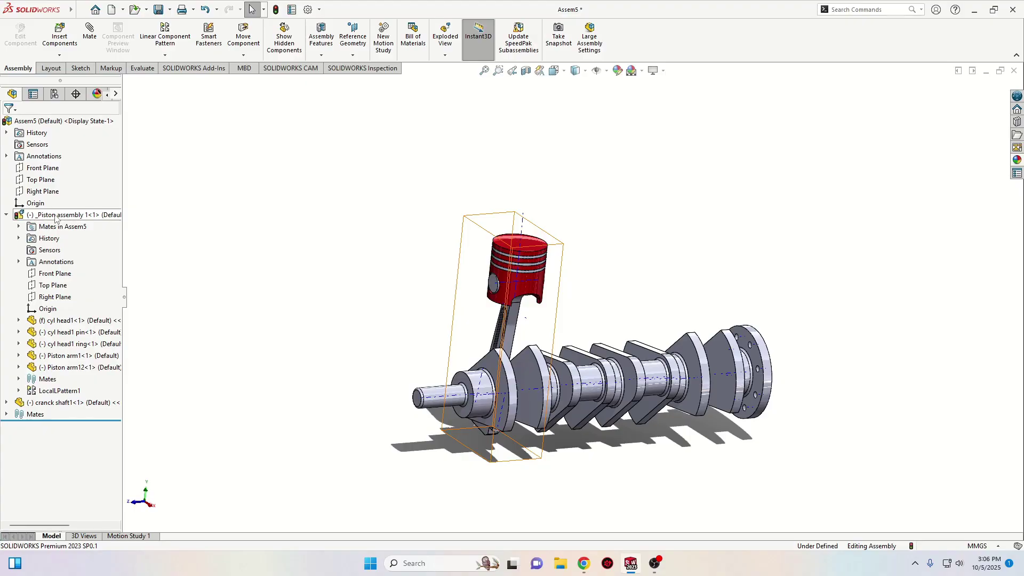
pyautogui.keyDown('ctrl'); pyautogui.moveTo(53, 216); pyautogui.dragTo(597, 269); pyautogui.keyUp('ctrl')
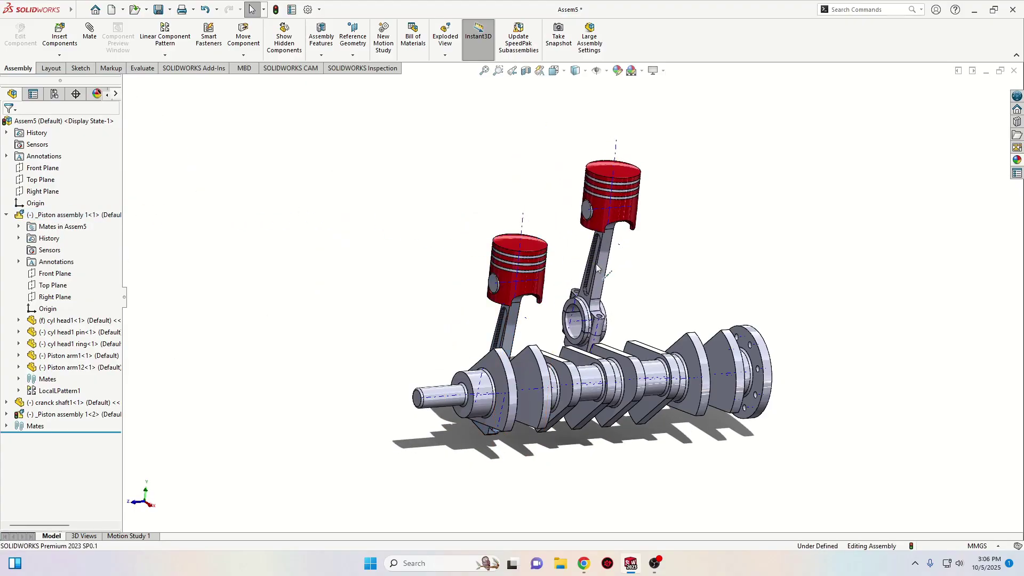
pyautogui.keyDown('ctrl'); pyautogui.moveTo(53, 214); pyautogui.dragTo(676, 259); pyautogui.keyUp('ctrl')
pyautogui.keyDown('ctrl'); pyautogui.moveTo(53, 216); pyautogui.dragTo(752, 235); pyautogui.keyUp('ctrl')
pyautogui.scroll(-5, 635, 337)
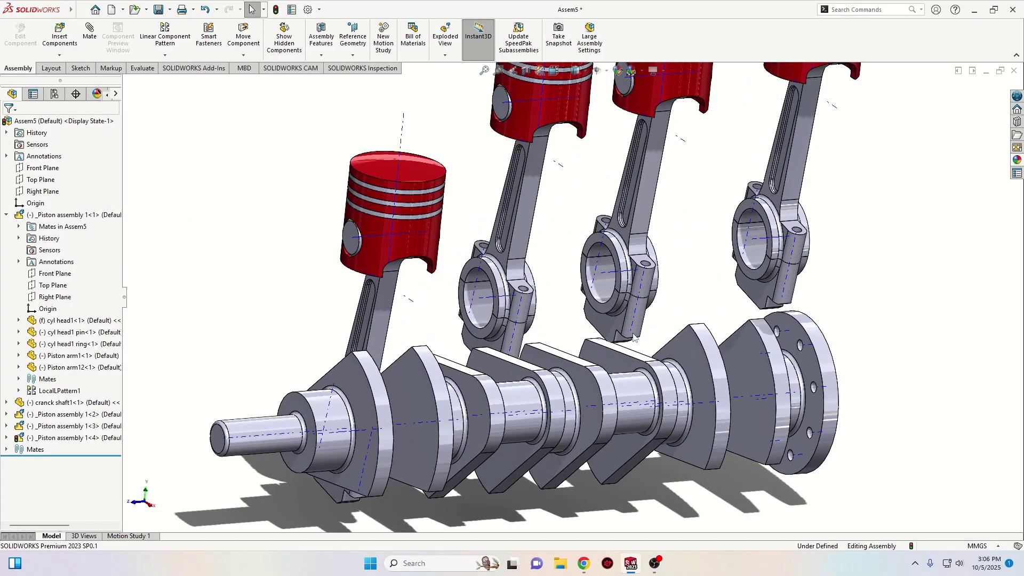
pyautogui.scroll(6, 483, 321)
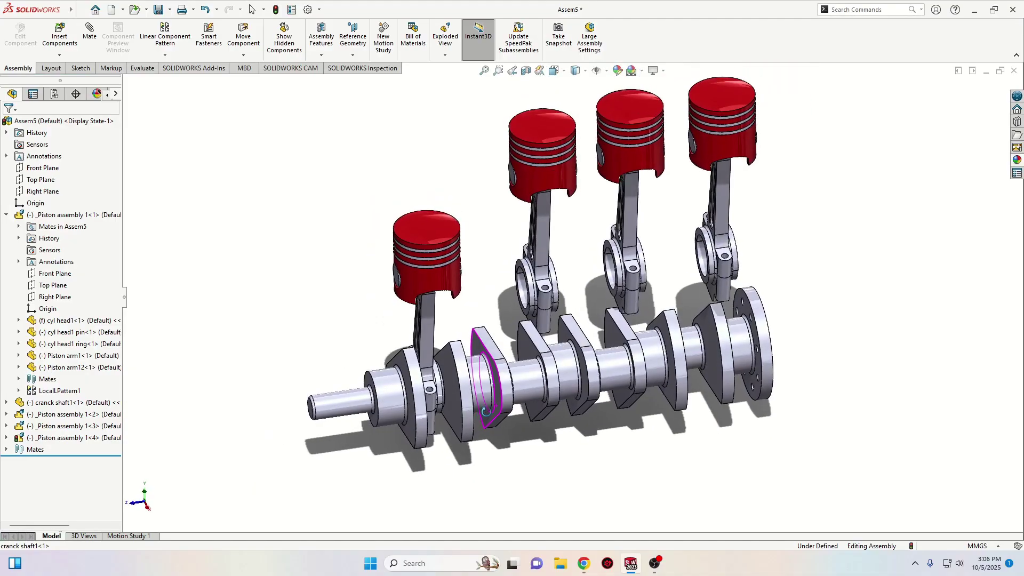
# Mate the second piston subassembly's connecting rod bore concentric with the second crankpin.
pyautogui.moveTo(526, 360)
pyautogui.mouseDown(button='middle')
pyautogui.moveTo(552, 350)
pyautogui.moveTo(528, 352)
pyautogui.mouseUp(button='middle')
pyautogui.click(530, 287)
pyautogui.click(535, 364)
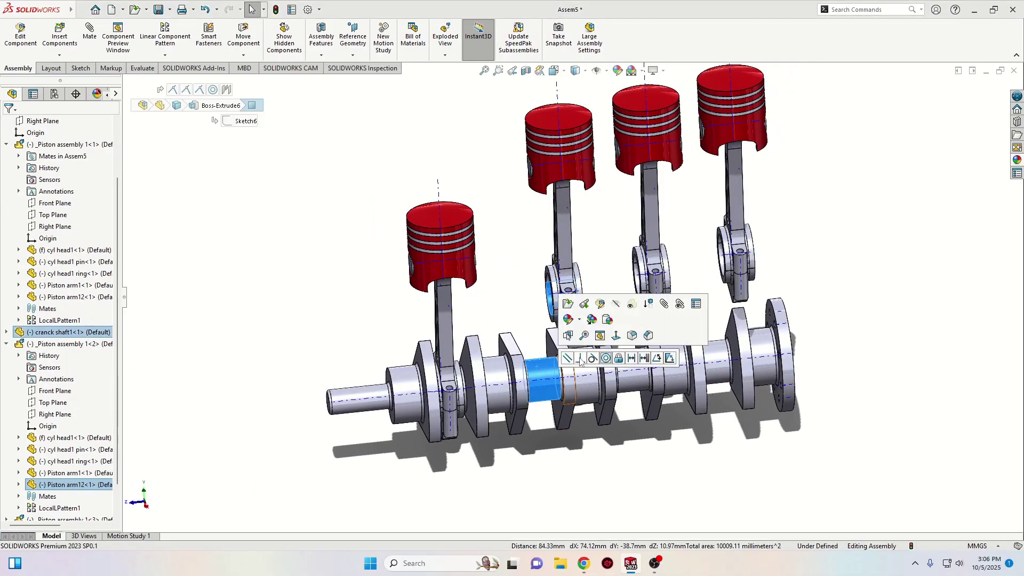
pyautogui.click(606, 358)
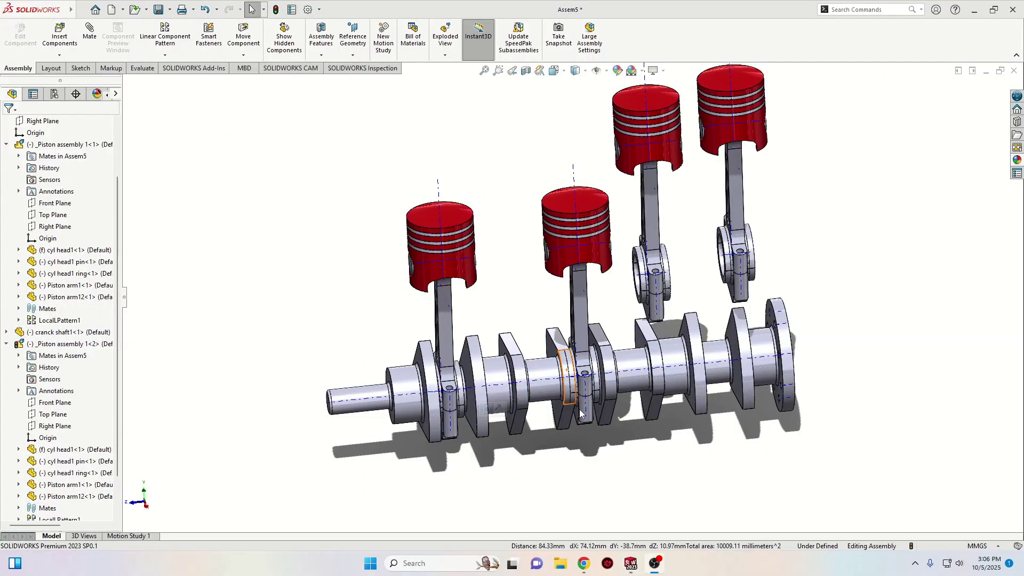
# Center the second connecting rod cap on its crankpin with a Width mate between the adjacent webs' outer faces and the cap's side faces.
pyautogui.scroll(-4, 584, 353)
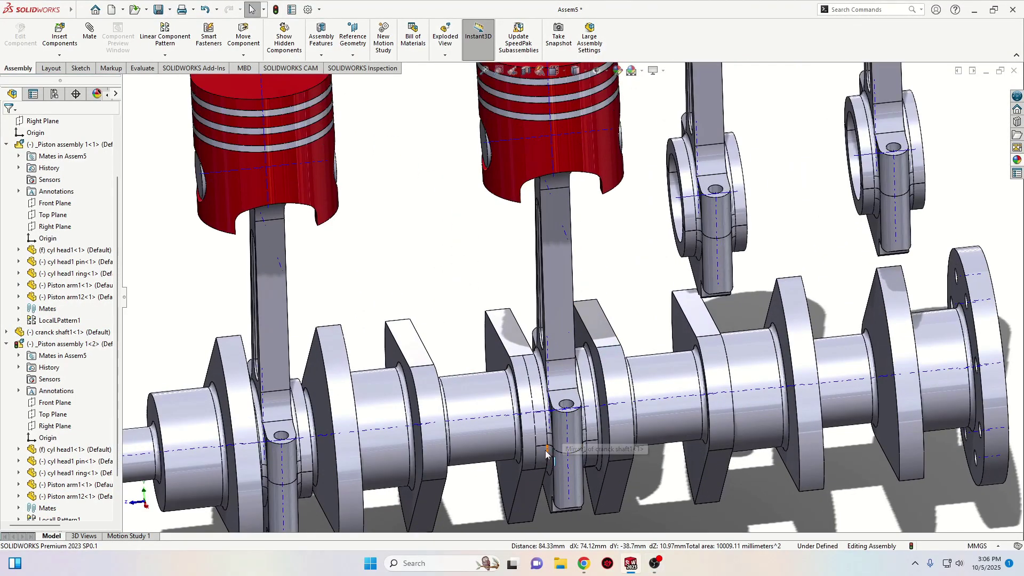
pyautogui.keyDown('ctrl'); pyautogui.moveTo(546, 453); pyautogui.dragTo(555, 350, button='middle'); pyautogui.keyUp('ctrl')
pyautogui.click(414, 407)
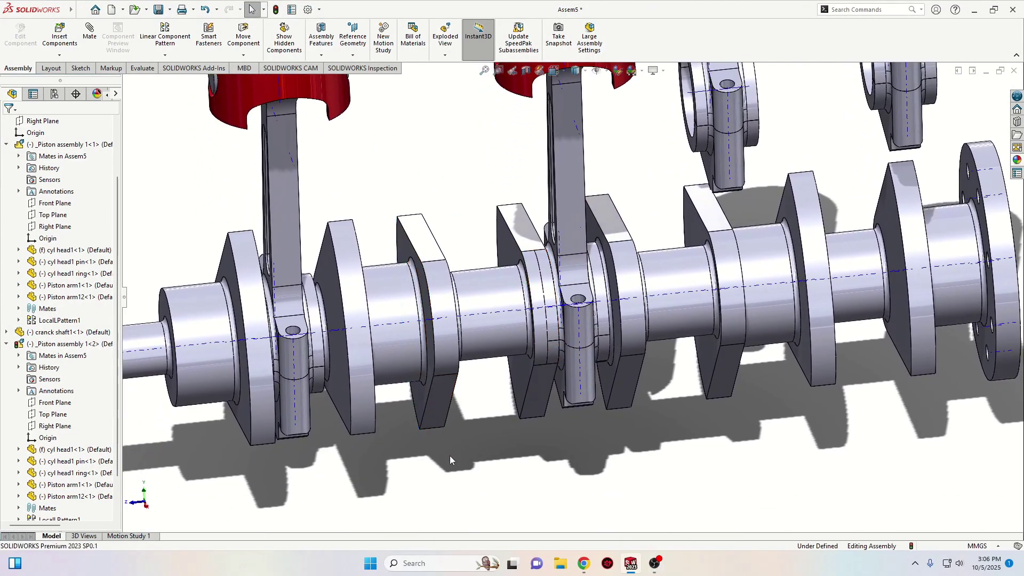
pyautogui.moveTo(449, 456); pyautogui.dragTo(631, 364, button='middle')
pyautogui.keyDown('ctrl'); pyautogui.click(582, 390); pyautogui.keyUp('ctrl')
pyautogui.keyDown('ctrl'); pyautogui.click(578, 356); pyautogui.keyUp('ctrl')
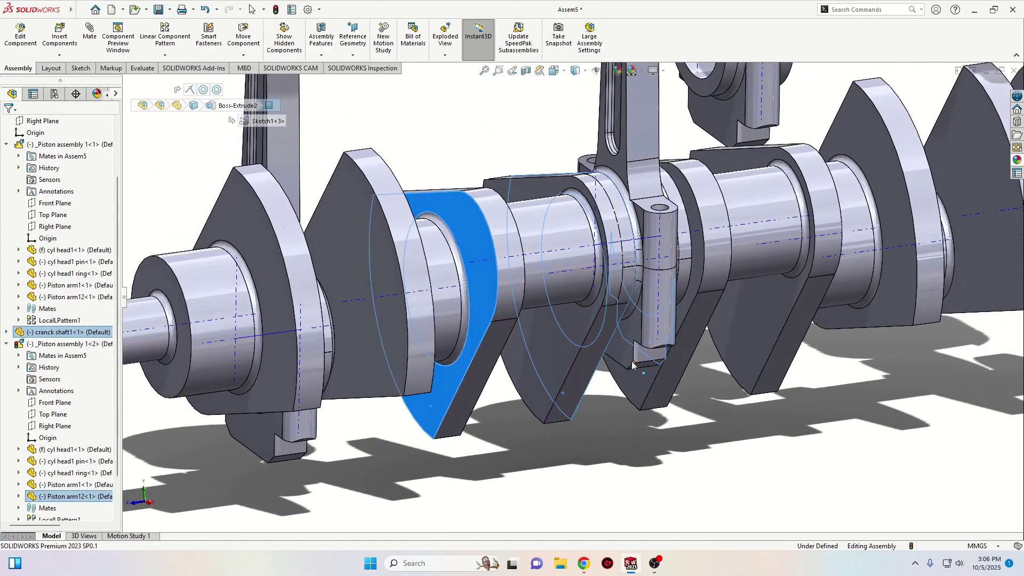
pyautogui.keyDown('ctrl'); pyautogui.click(631, 364); pyautogui.keyUp('ctrl')
pyautogui.click(656, 344)
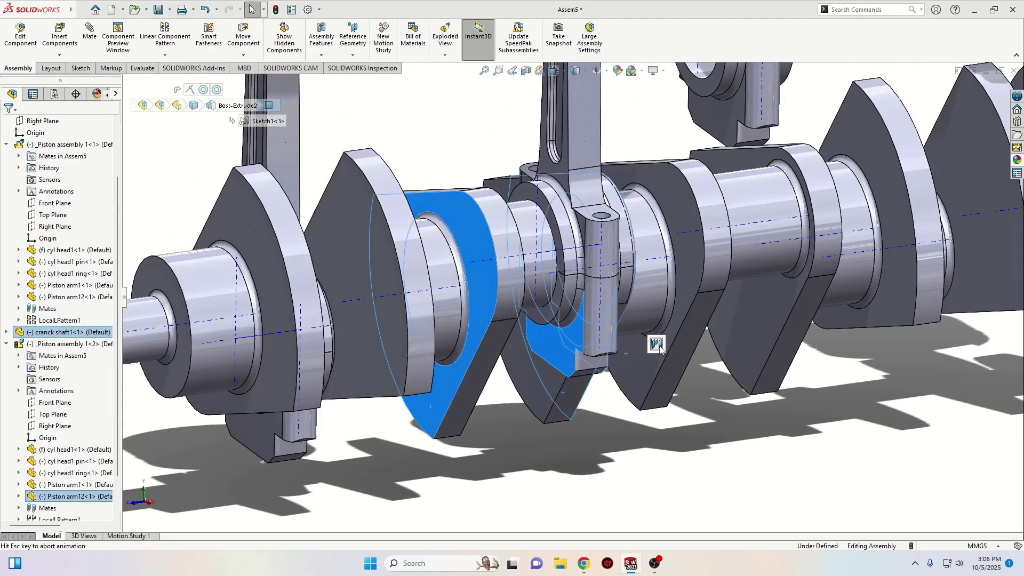
pyautogui.click(693, 347)
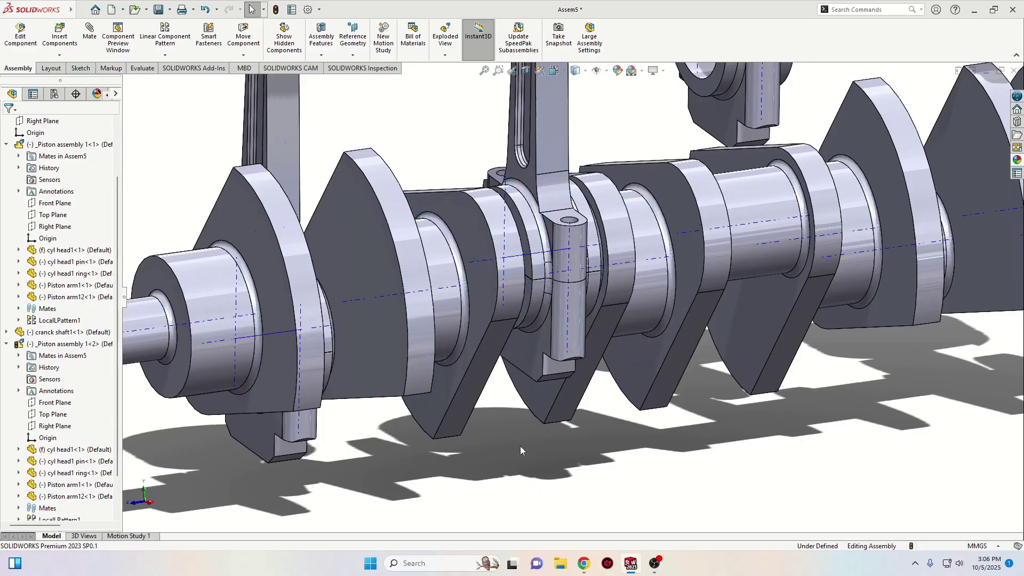
# Mate the third piston subassembly's connecting rod bore concentric with the third crankpin.
pyautogui.scroll(5, 517, 429)
pyautogui.scroll(-3, 488, 433)
pyautogui.keyDown('ctrl'); pyautogui.moveTo(488, 434); pyautogui.dragTo(488, 435, button='middle'); pyautogui.keyUp('ctrl')
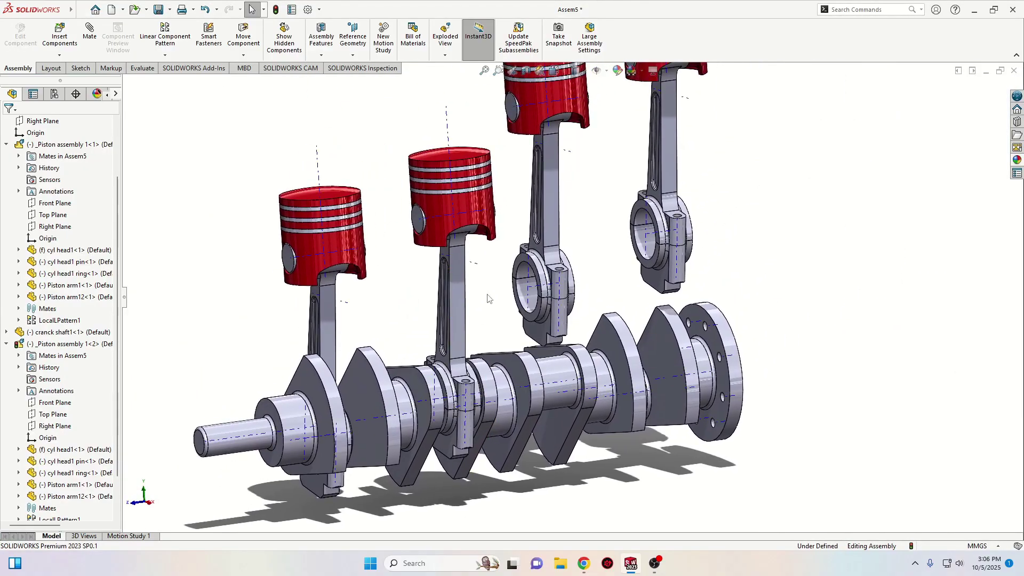
pyautogui.click(524, 296)
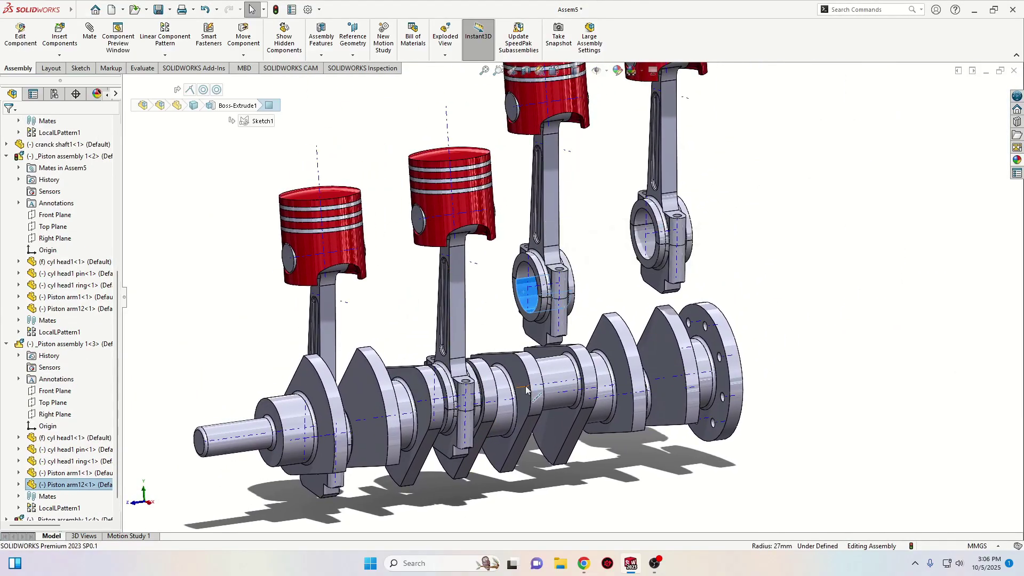
pyautogui.moveTo(524, 297); pyautogui.dragTo(503, 404, button='middle')
pyautogui.keyDown('ctrl'); pyautogui.click(445, 403); pyautogui.keyUp('ctrl')
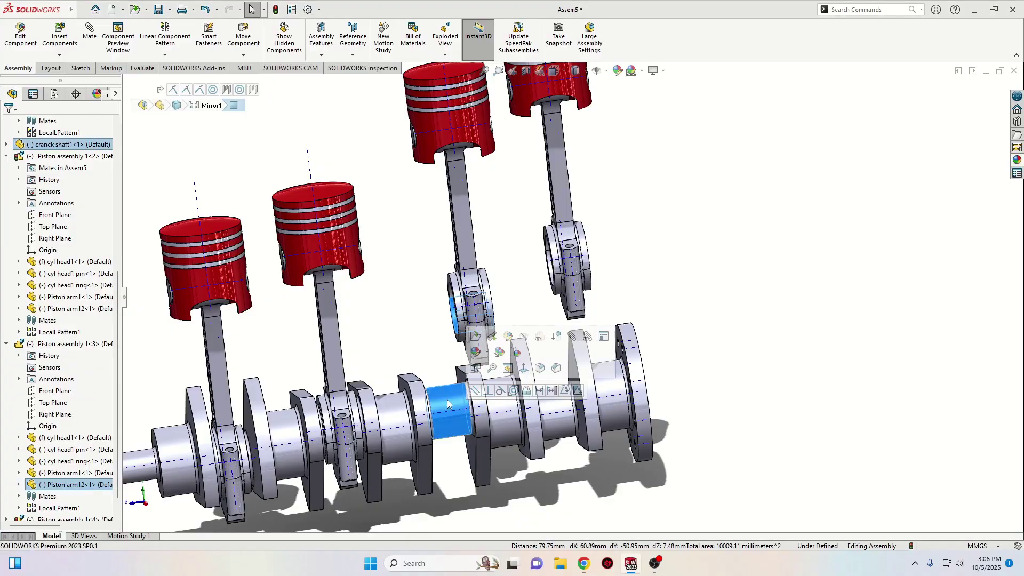
pyautogui.click(513, 390)
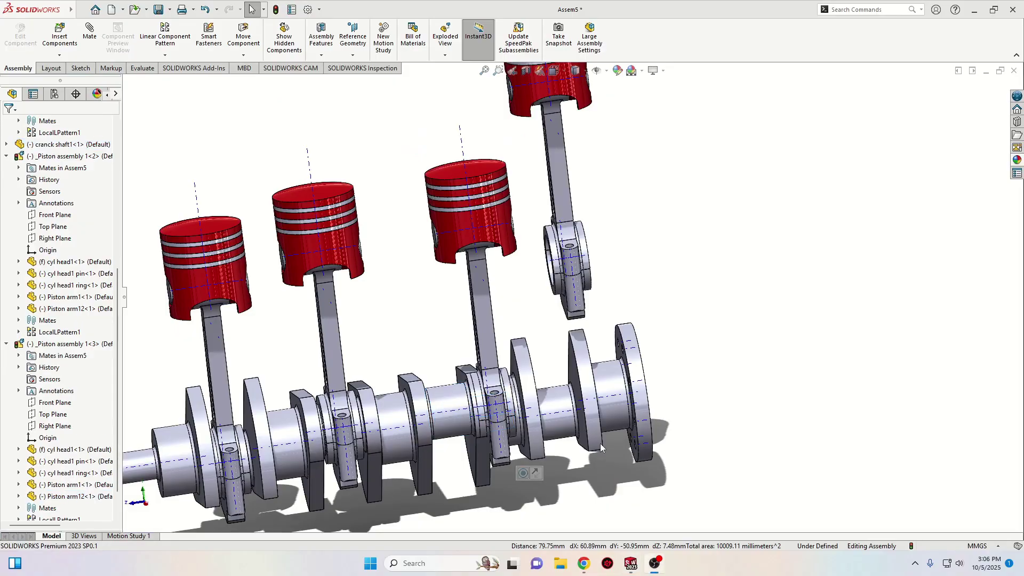
# Mate the fourth piston subassembly's connecting rod bore concentric with the last crankpin near the flange.
pyautogui.click(552, 270)
pyautogui.keyDown('ctrl'); pyautogui.click(552, 404); pyautogui.keyUp('ctrl')
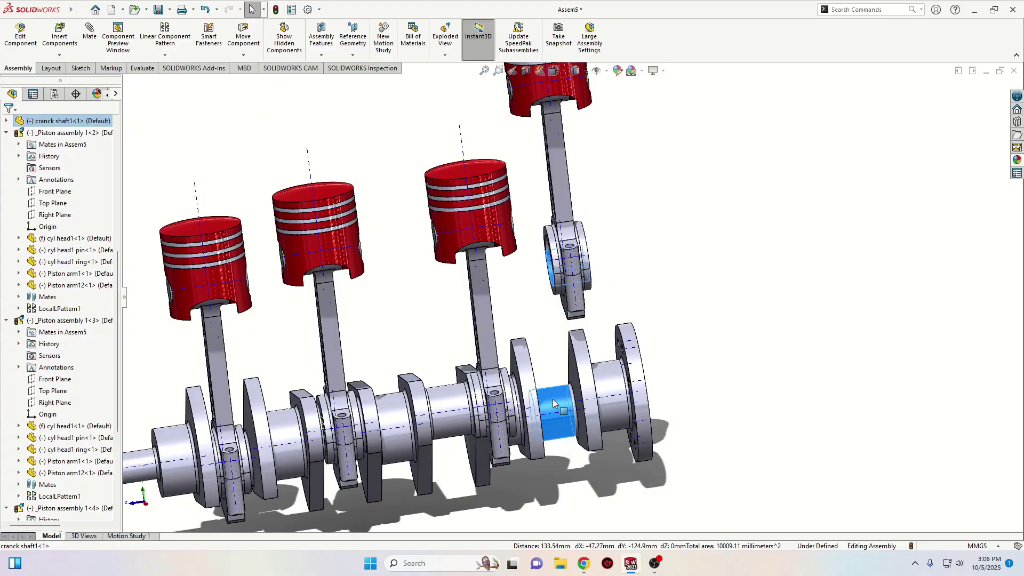
pyautogui.moveTo(553, 403); pyautogui.dragTo(559, 417)
pyautogui.click(538, 268)
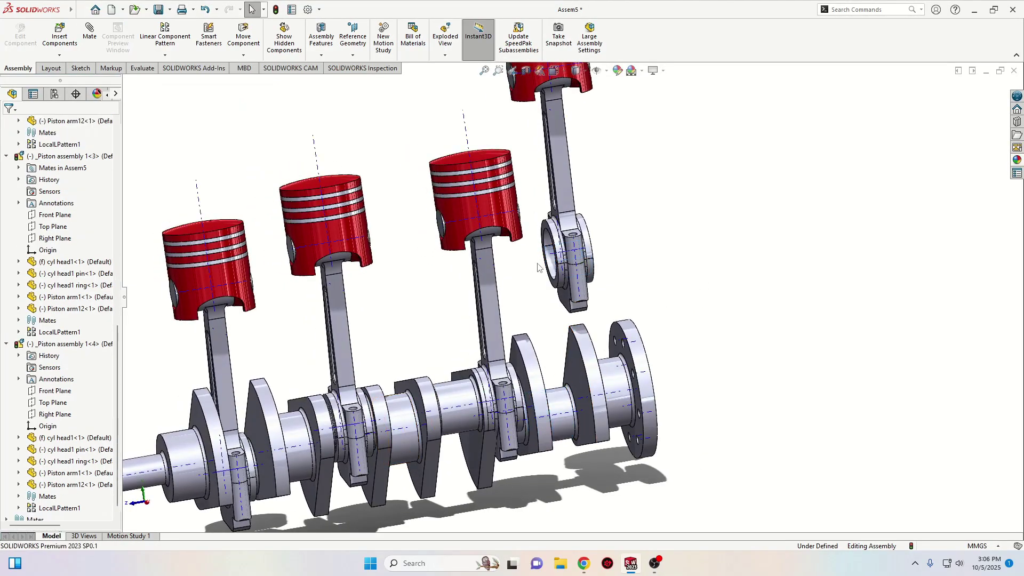
pyautogui.click(551, 267)
pyautogui.keyDown('ctrl'); pyautogui.click(559, 415); pyautogui.keyUp('ctrl')
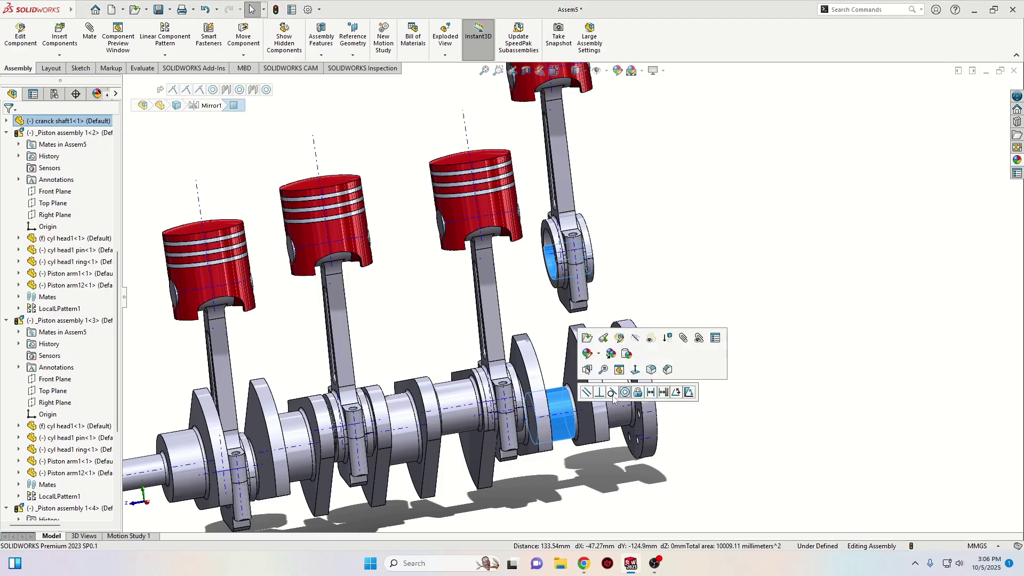
pyautogui.click(626, 392)
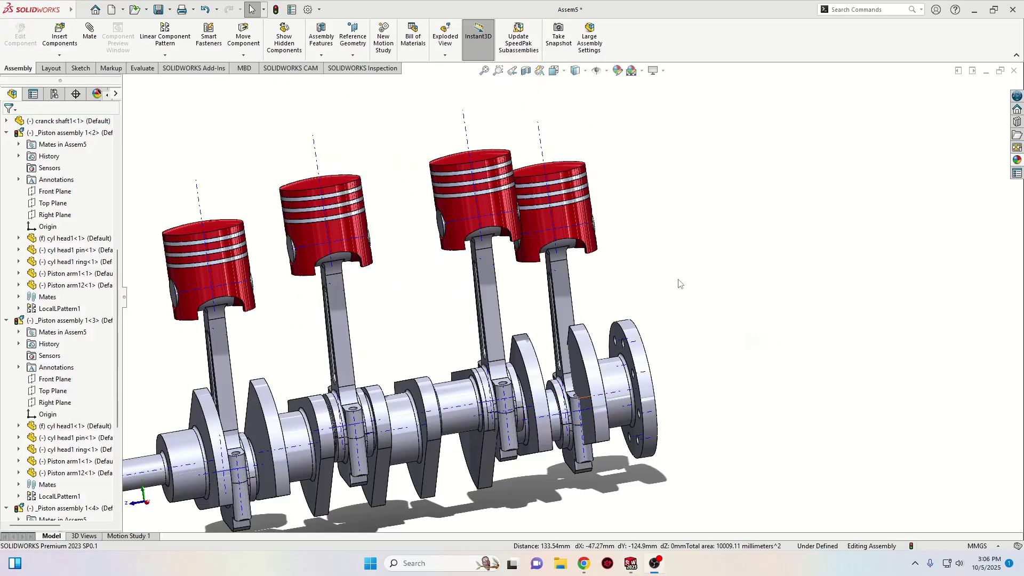
# Center the third connecting rod cap on its crankpin with a Width mate between the adjacent webs' outer faces and the cap's side faces.
pyautogui.scroll(2, 645, 380)
pyautogui.scroll(-3, 476, 368)
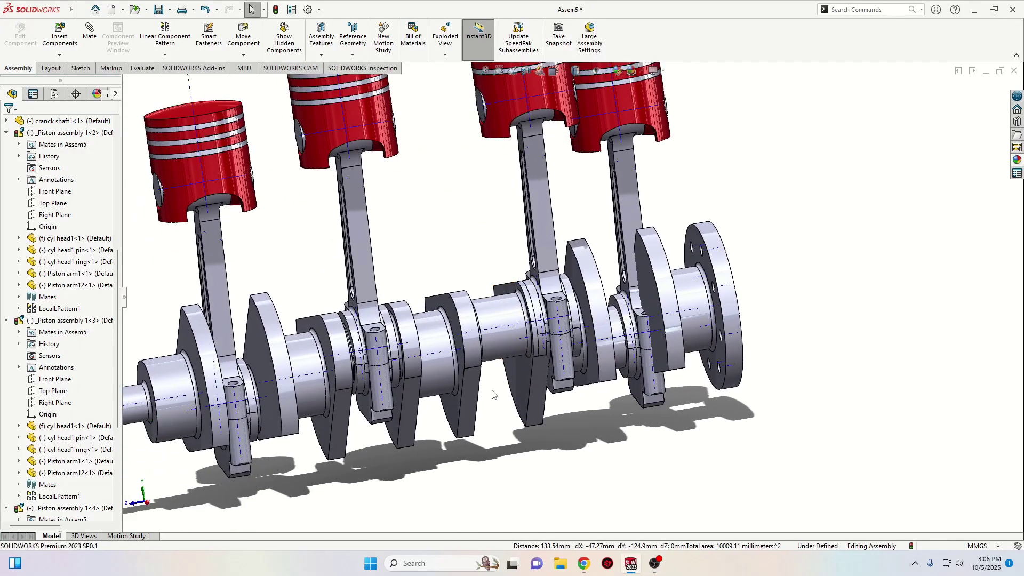
pyautogui.click(456, 412)
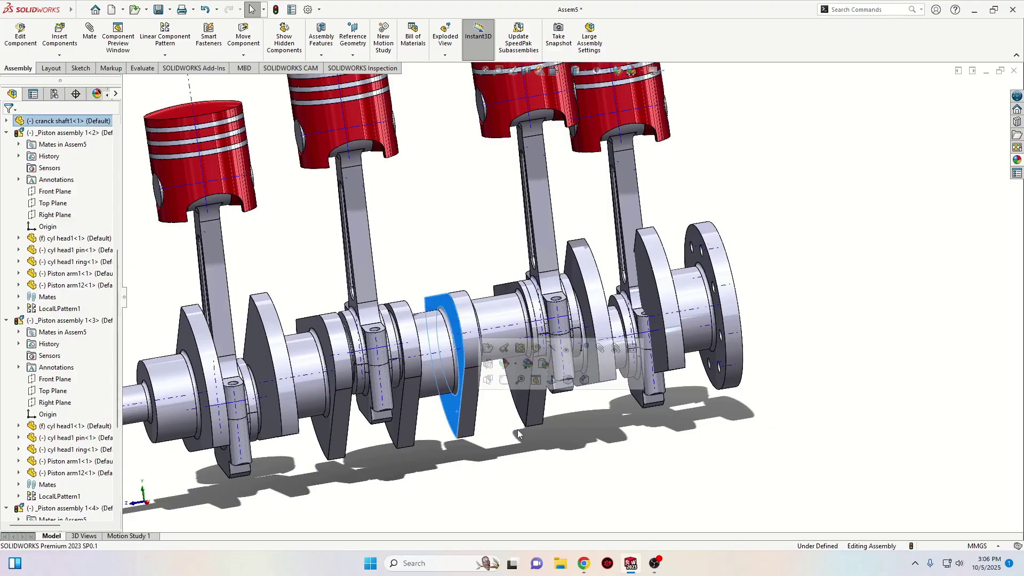
pyautogui.moveTo(517, 429); pyautogui.dragTo(580, 380, button='middle')
pyautogui.scroll(-1, 475, 422)
pyautogui.keyDown('ctrl'); pyautogui.click(516, 365); pyautogui.keyUp('ctrl')
pyautogui.keyDown('ctrl'); pyautogui.click(568, 362); pyautogui.keyUp('ctrl')
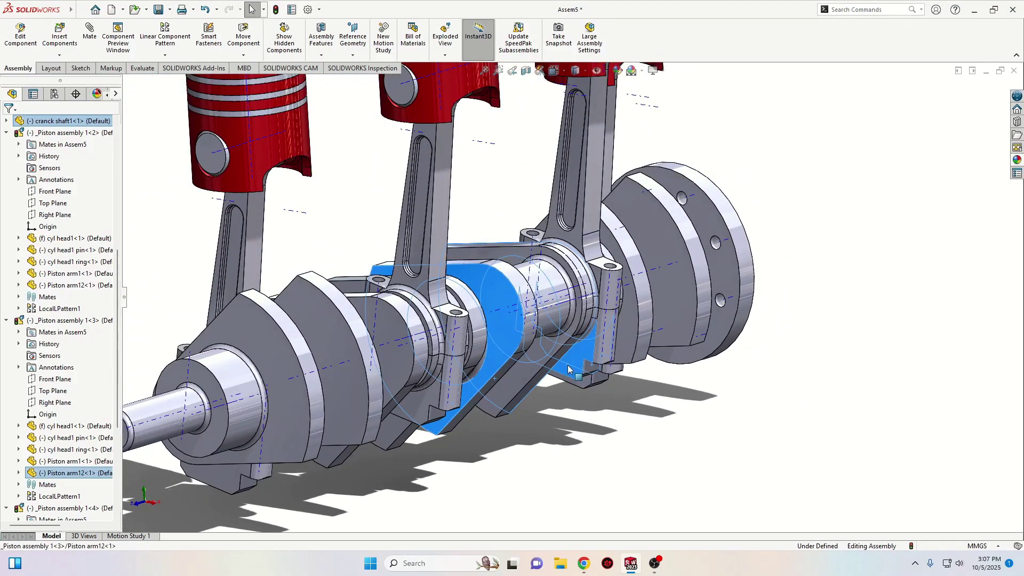
pyautogui.click(598, 357)
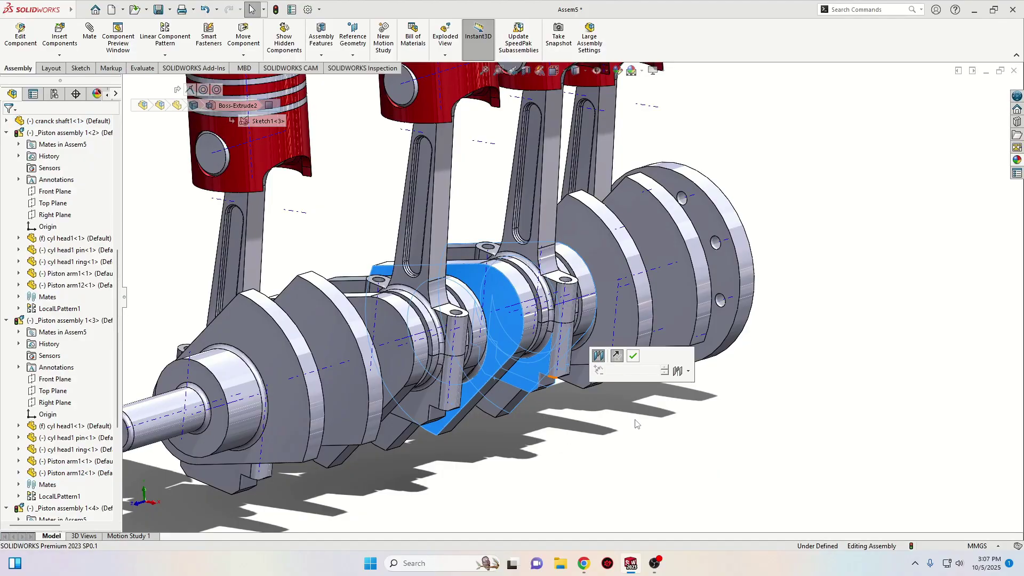
pyautogui.click(633, 359)
# Center the fourth connecting rod cap between the last two webs with a Width mate using the webs' outer faces and the cap's side faces.
pyautogui.moveTo(632, 358); pyautogui.dragTo(558, 367, button='middle')
pyautogui.click(556, 339)
pyautogui.keyDown('ctrl'); pyautogui.click(605, 324); pyautogui.keyUp('ctrl')
pyautogui.click(555, 368)
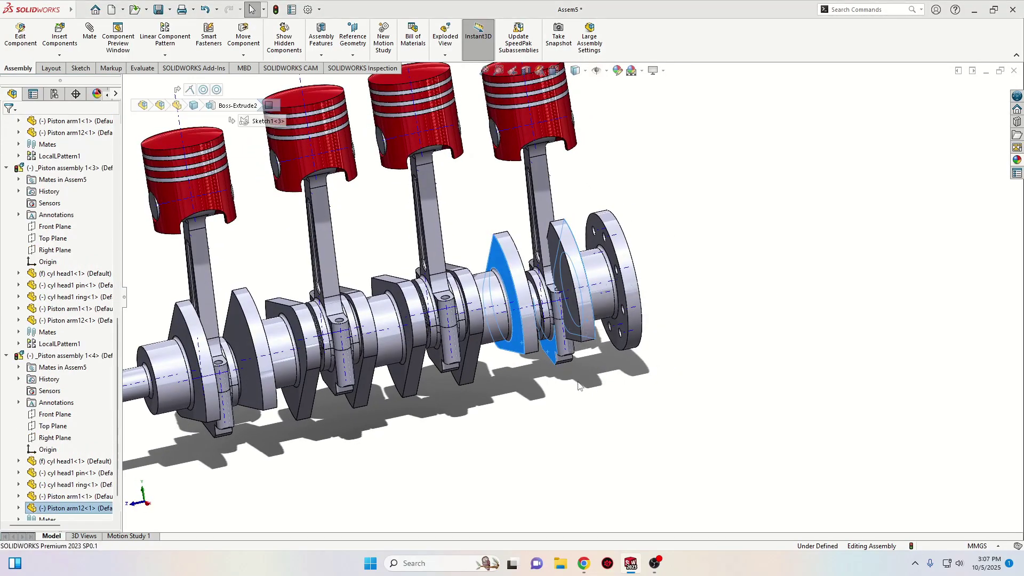
pyautogui.scroll(-2, 553, 375)
pyautogui.keyDown('ctrl'); pyautogui.click(565, 359); pyautogui.keyUp('ctrl')
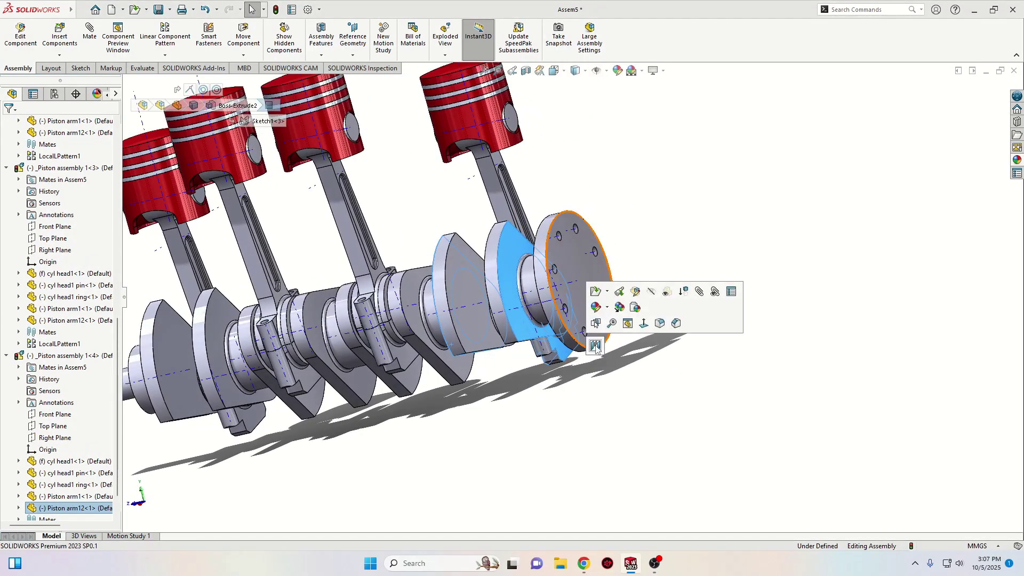
pyautogui.click(595, 347)
pyautogui.click(629, 346)
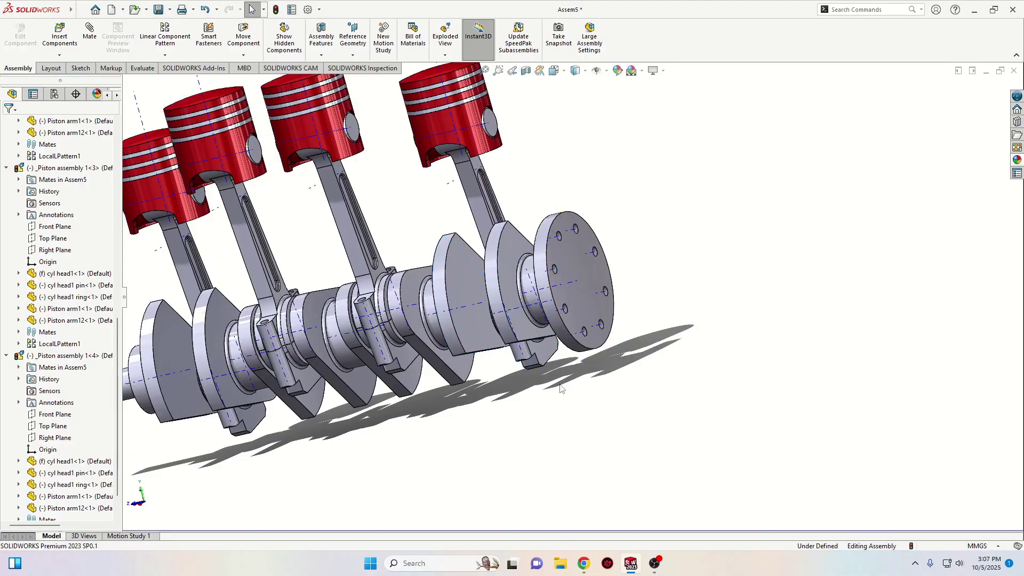
# Mate the second piston head's vertical axis coincident with the assembly's Right Plane.
pyautogui.scroll(3, 509, 419)
pyautogui.moveTo(458, 308); pyautogui.dragTo(484, 347, button='middle')
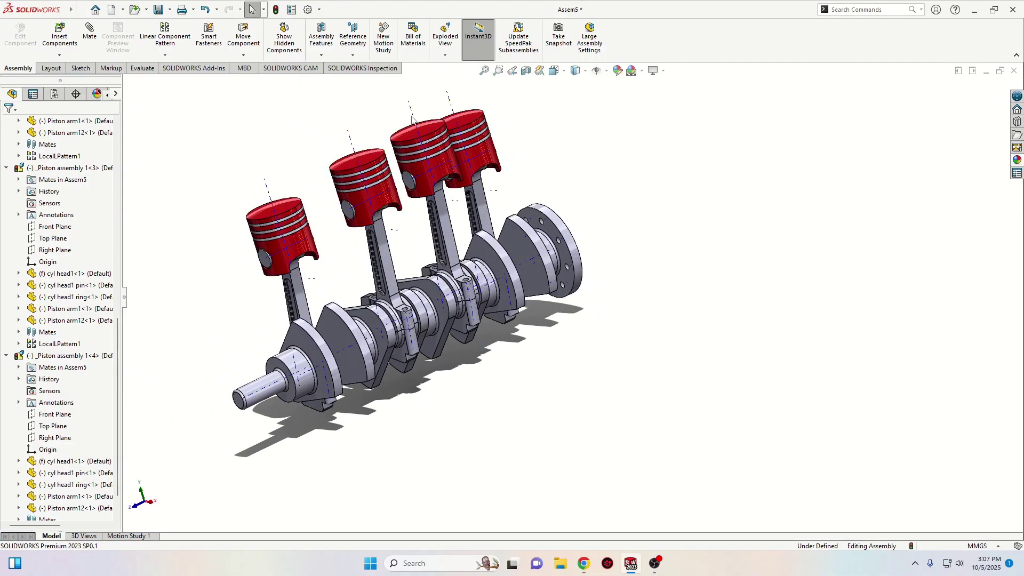
pyautogui.scroll(10, 47, 231)
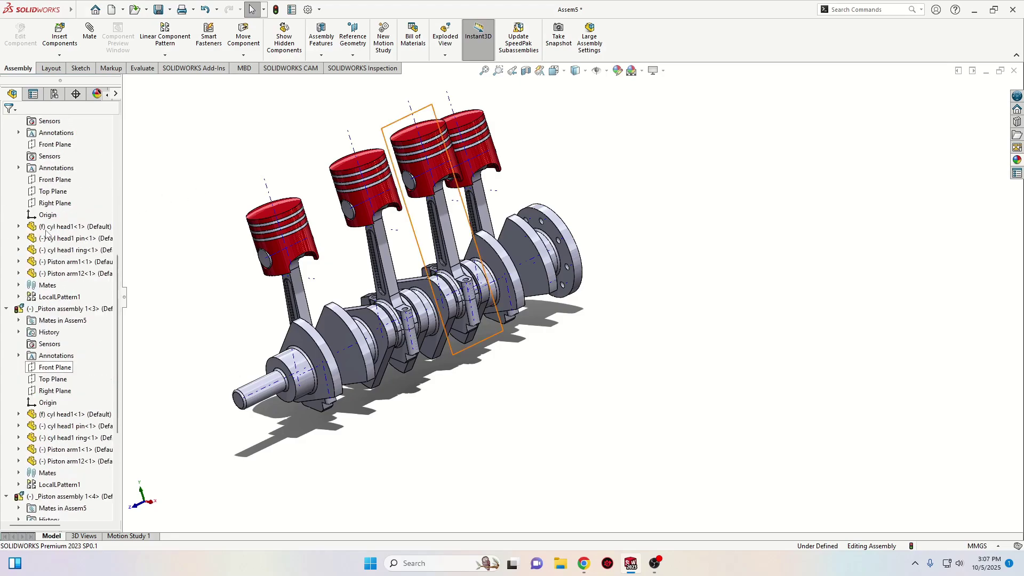
pyautogui.scroll(1, 47, 230)
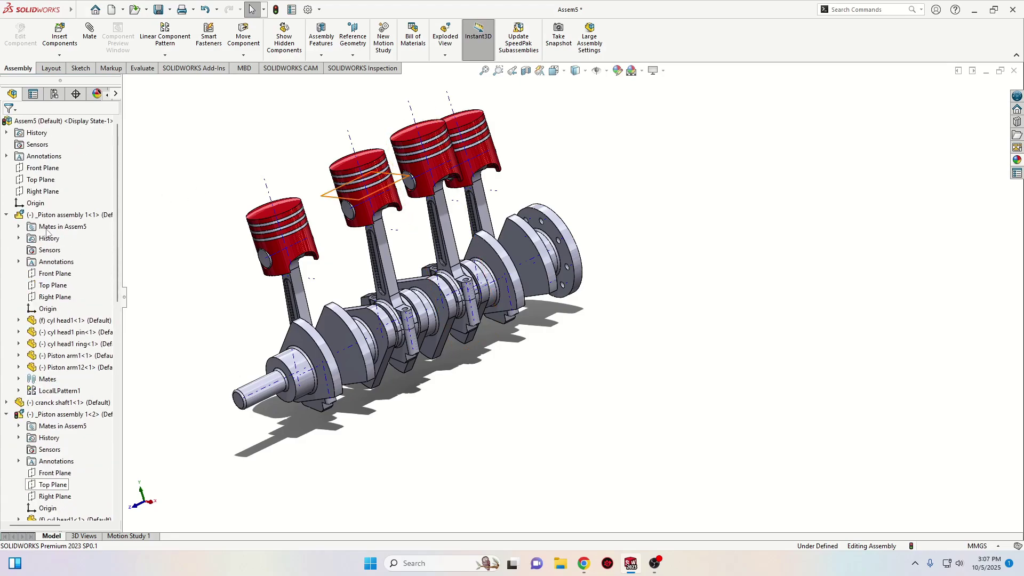
pyautogui.click(52, 192)
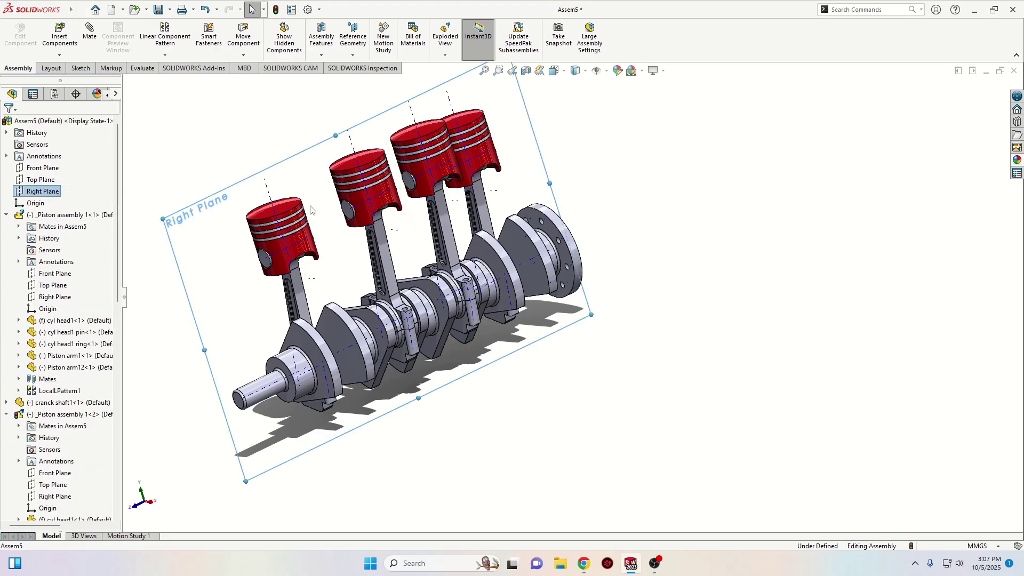
pyautogui.click(354, 147)
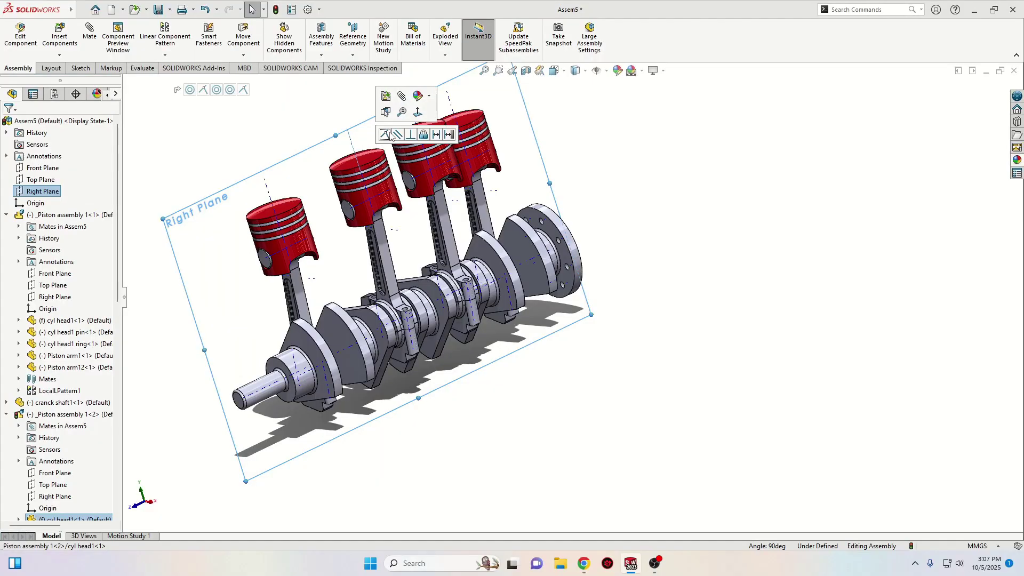
pyautogui.moveTo(354, 147); pyautogui.dragTo(320, 147)
pyautogui.click(634, 565)
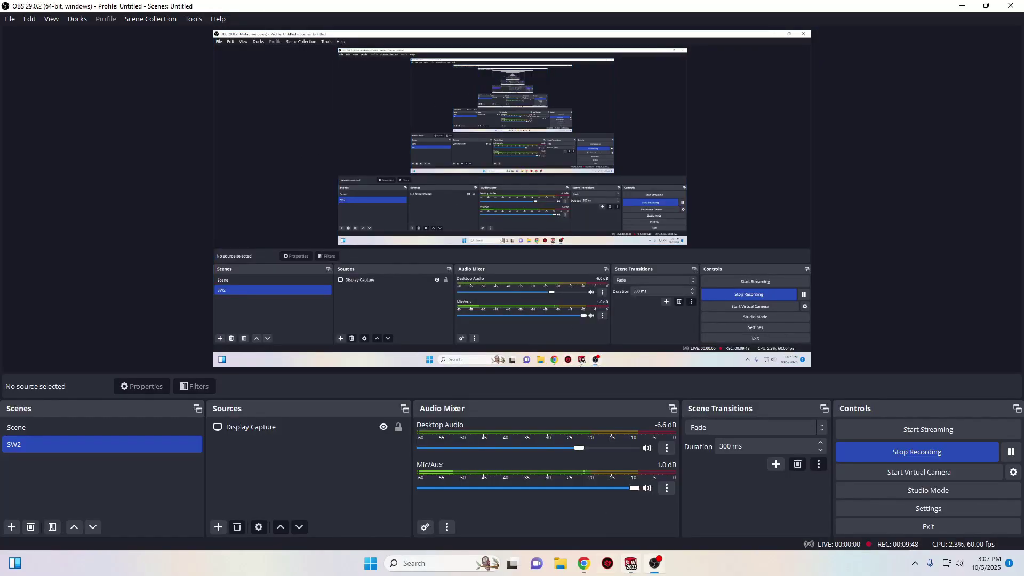
pyautogui.moveTo(638, 567)
pyautogui.click(728, 522)
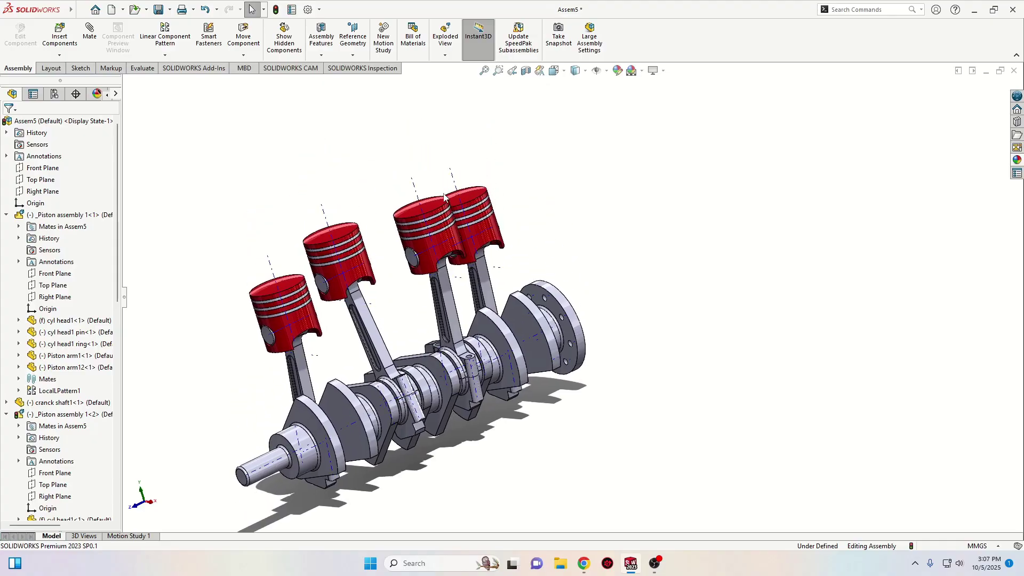
# Mate the third piston head's vertical axis coincident with the assembly's Right Plane.
pyautogui.click(40, 192)
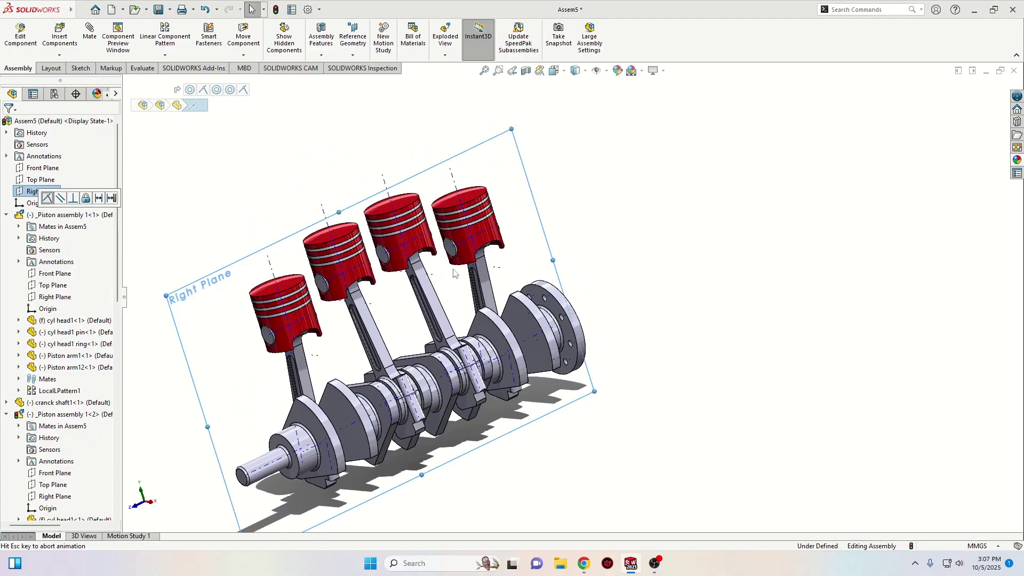
pyautogui.click(631, 568)
pyautogui.click(631, 565)
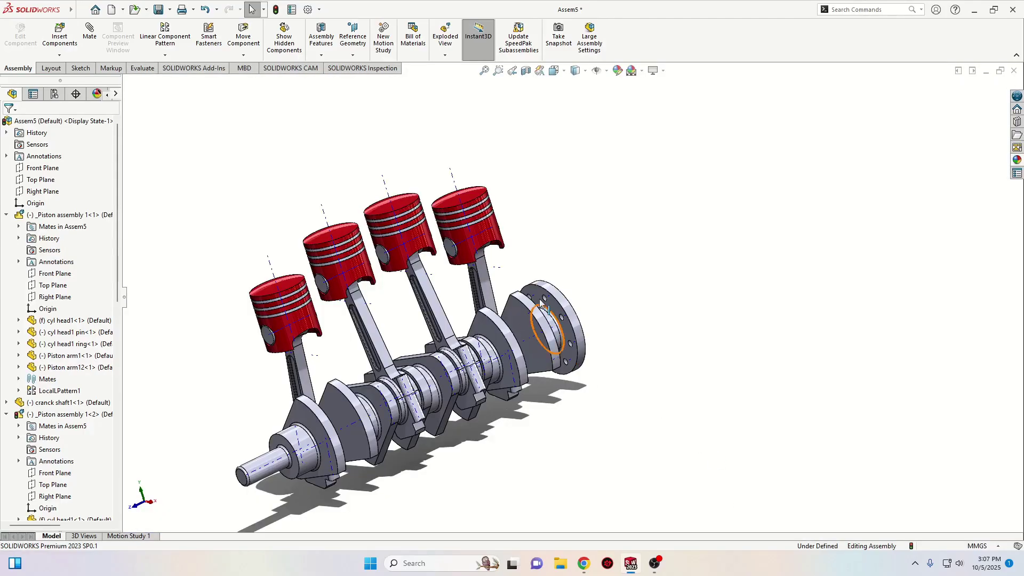
# Mate the fourth piston head's vertical axis coincident with the assembly's Right Plane, keeping the Assem5 window active.
pyautogui.click(458, 193)
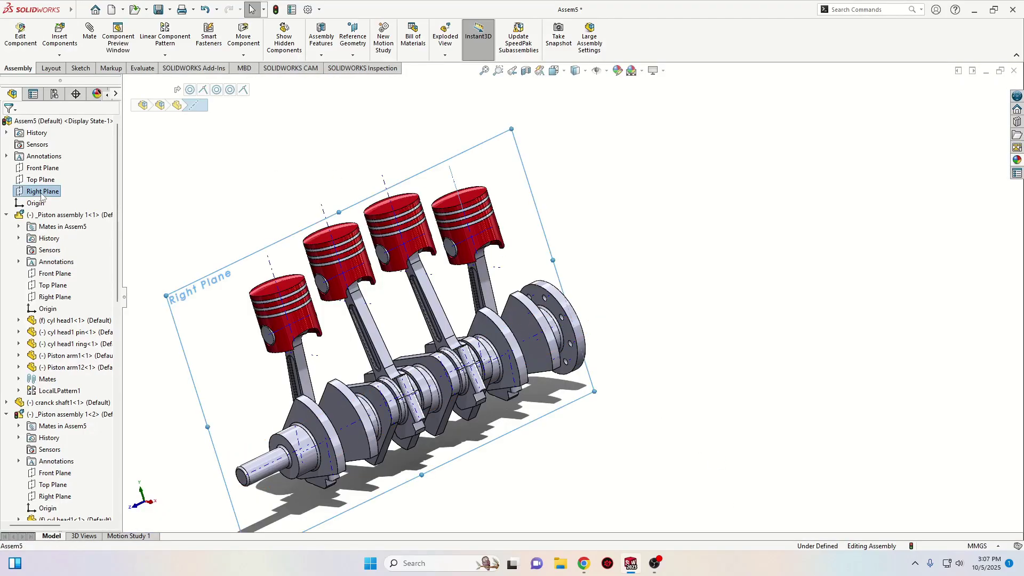
pyautogui.click(635, 566)
pyautogui.moveTo(639, 569)
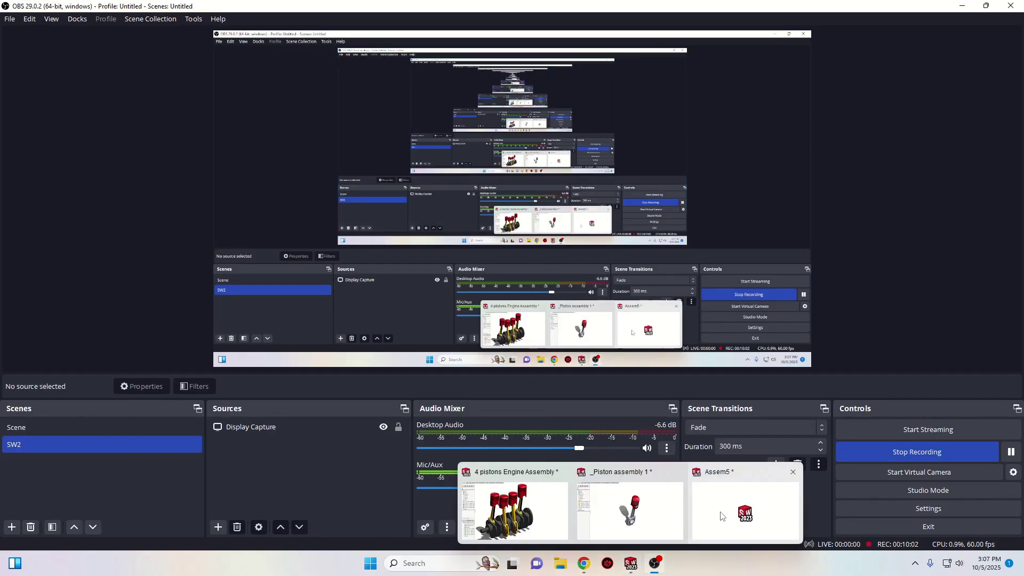
pyautogui.click(779, 511)
# Hide the axes displayed on the pistons and crankshaft.
pyautogui.moveTo(549, 437); pyautogui.dragTo(616, 438, button='middle')
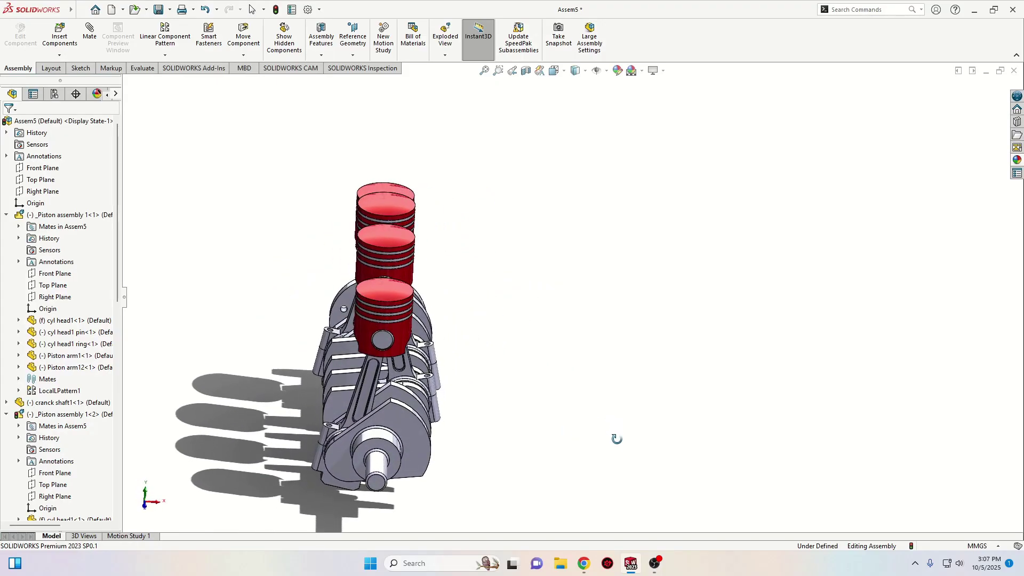
pyautogui.moveTo(616, 438); pyautogui.dragTo(621, 462, button='middle')
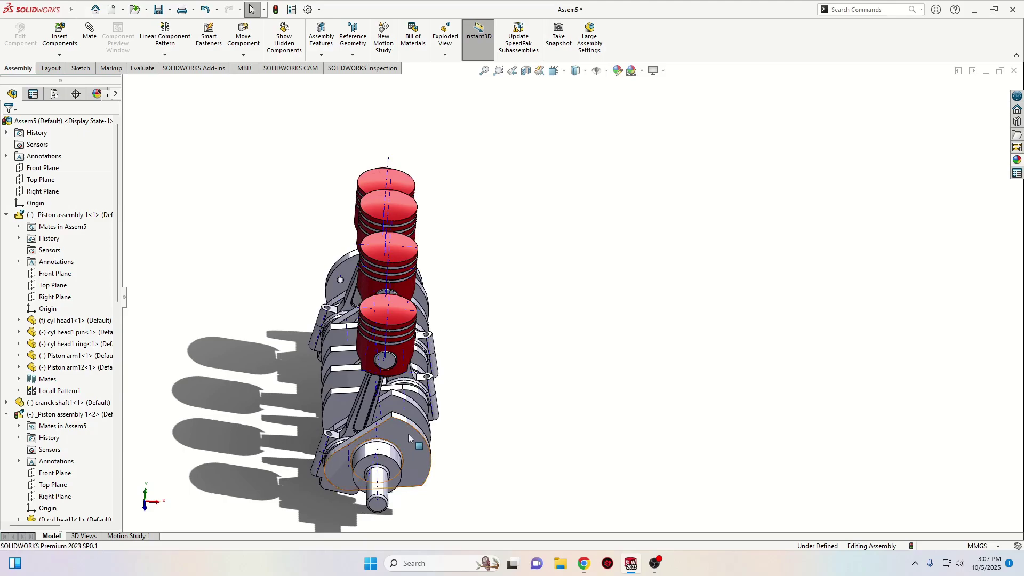
pyautogui.click(606, 72)
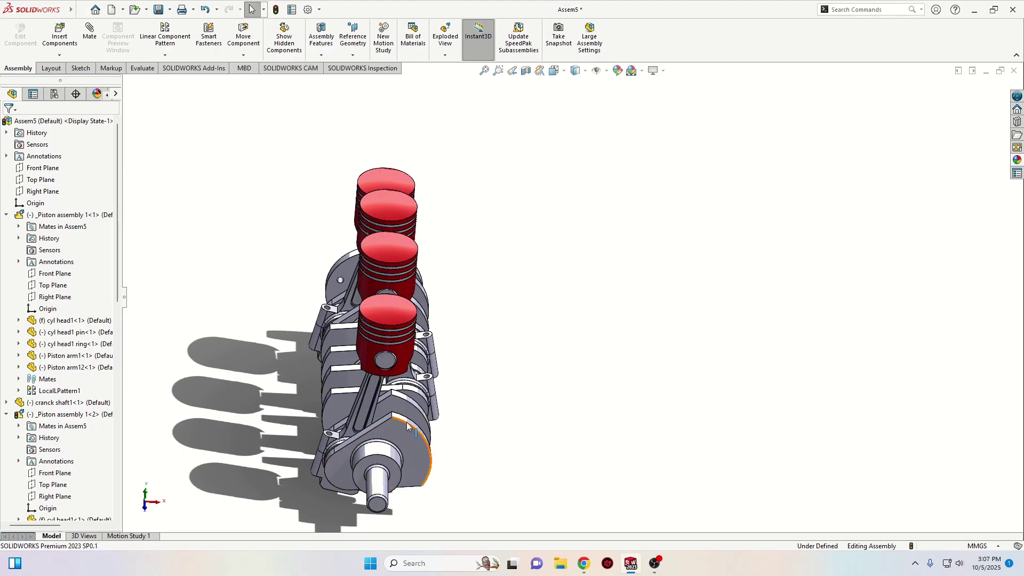
# Rotate the crankshaft by its front web to test the motion of all four pistons.
pyautogui.moveTo(406, 424); pyautogui.dragTo(420, 454)
pyautogui.moveTo(364, 483); pyautogui.dragTo(468, 473)
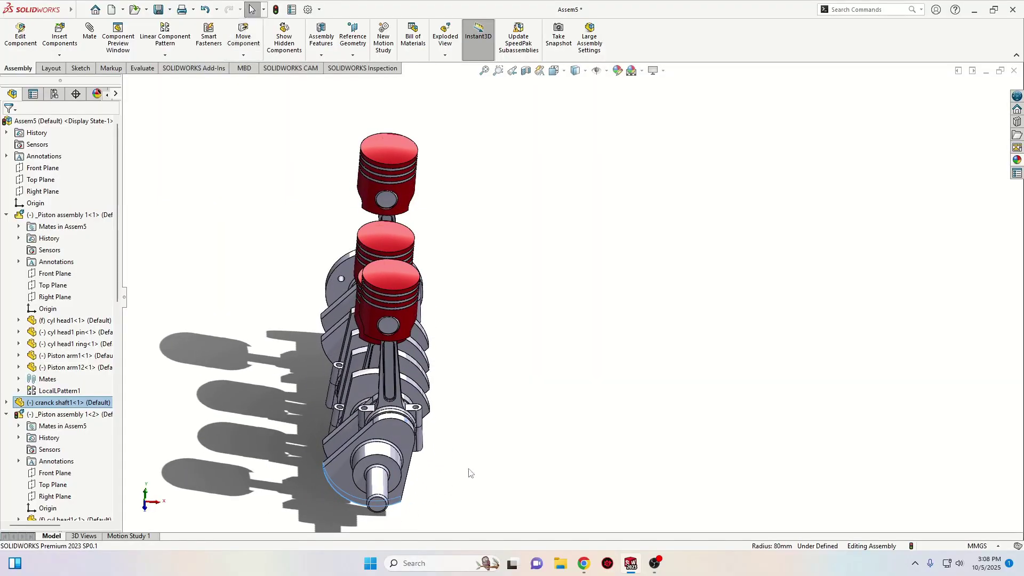
pyautogui.moveTo(469, 473); pyautogui.dragTo(328, 431, button='middle')
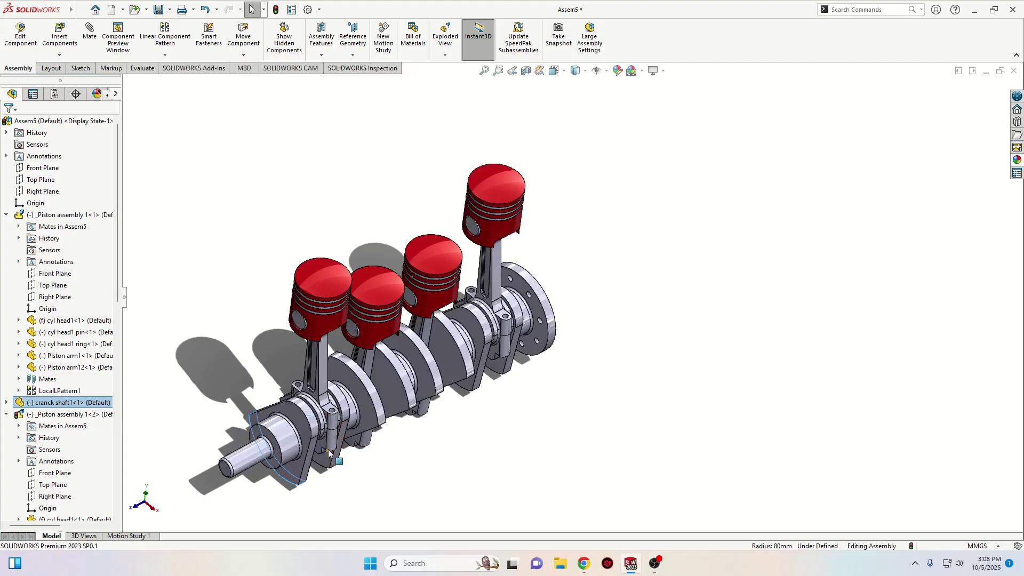
pyautogui.keyDown('ctrl'); pyautogui.moveTo(334, 465); pyautogui.dragTo(405, 445, button='middle'); pyautogui.keyUp('ctrl')
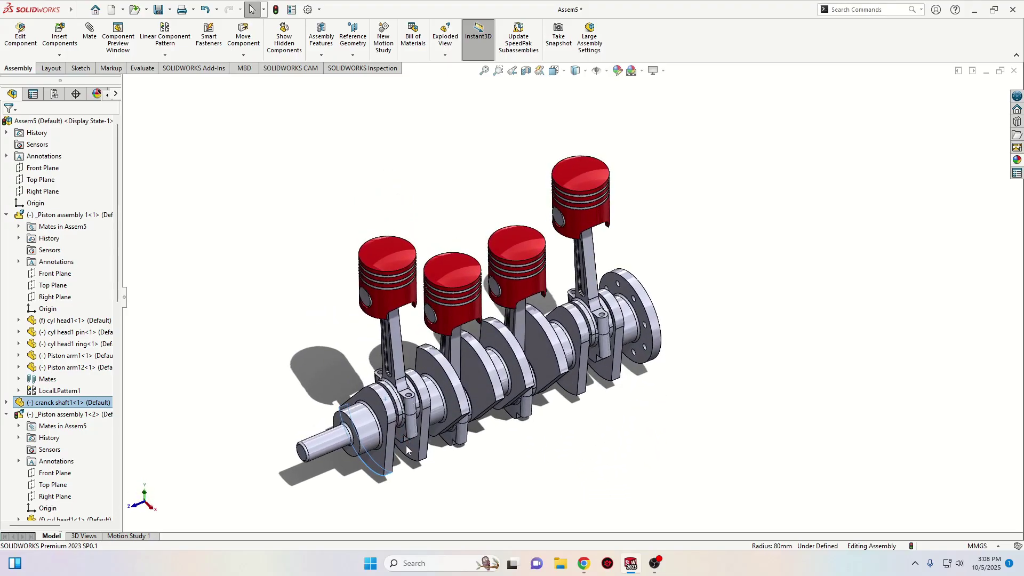
# Collapse the four piston subassemblies in the assembly's component structure and inspect the engine from the flange end.
pyautogui.click(7, 214)
pyautogui.click(6, 238)
pyautogui.click(6, 250)
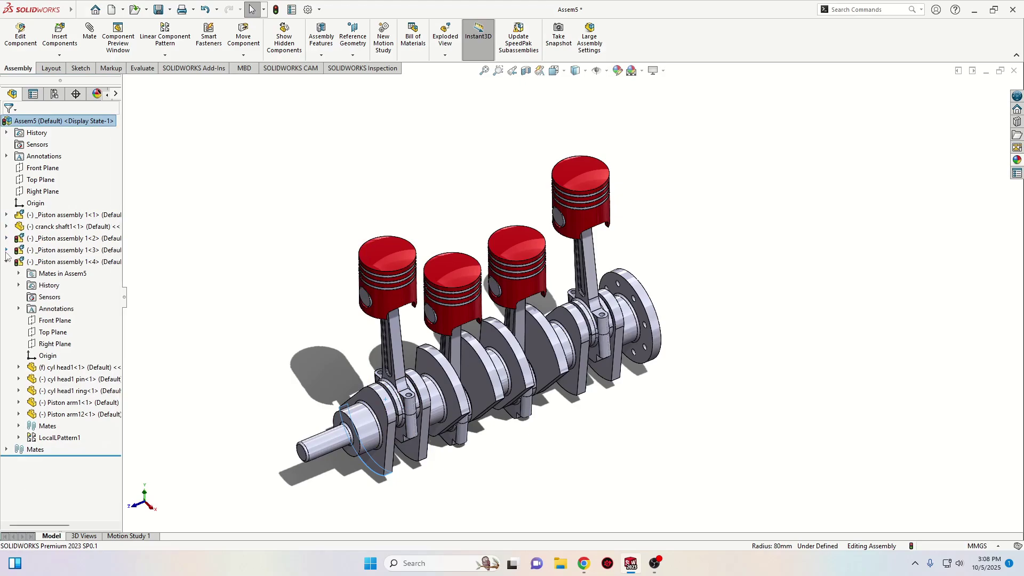
pyautogui.click(6, 261)
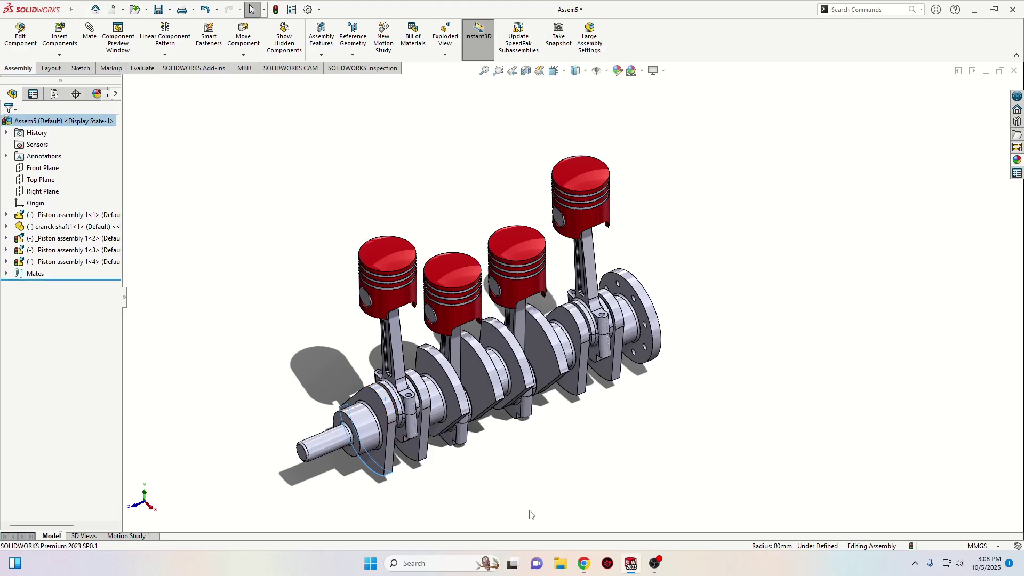
pyautogui.moveTo(530, 513); pyautogui.dragTo(529, 344, button='middle')
pyautogui.moveTo(534, 388); pyautogui.dragTo(315, 470, button='middle')
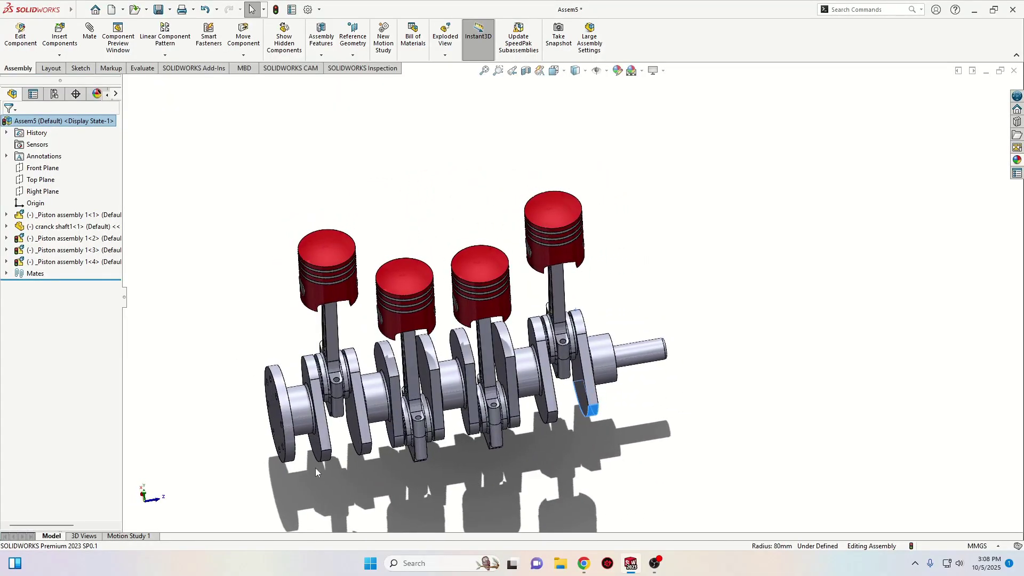